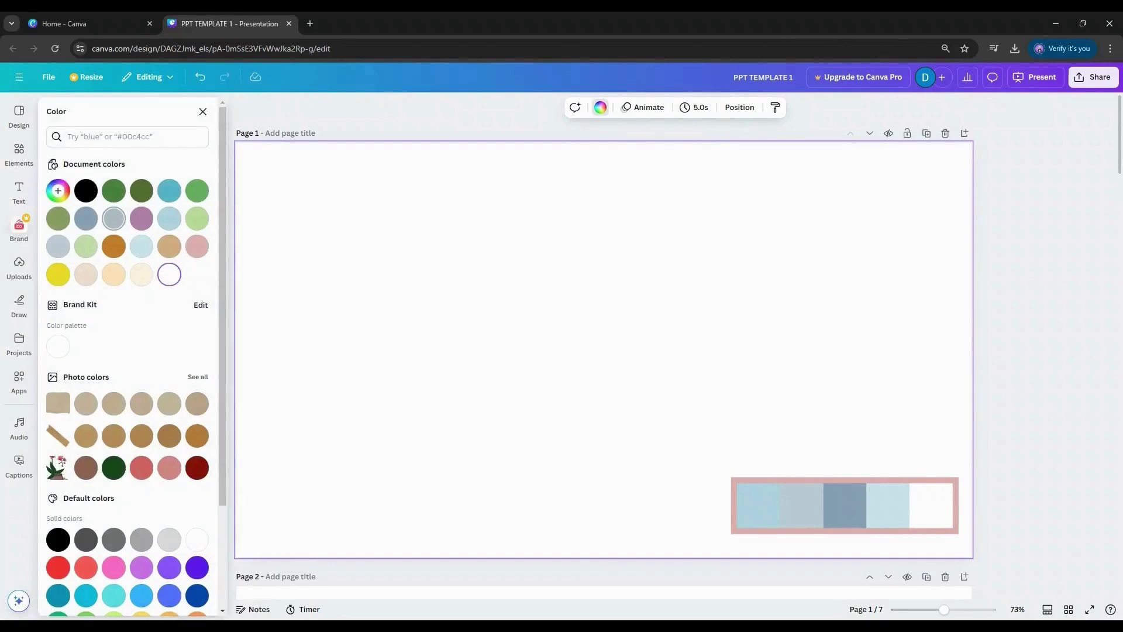
Fill page 1's background with the palette's slate blue, and shrink the color palette strip and move it onto page 2.
left_click(86, 218)
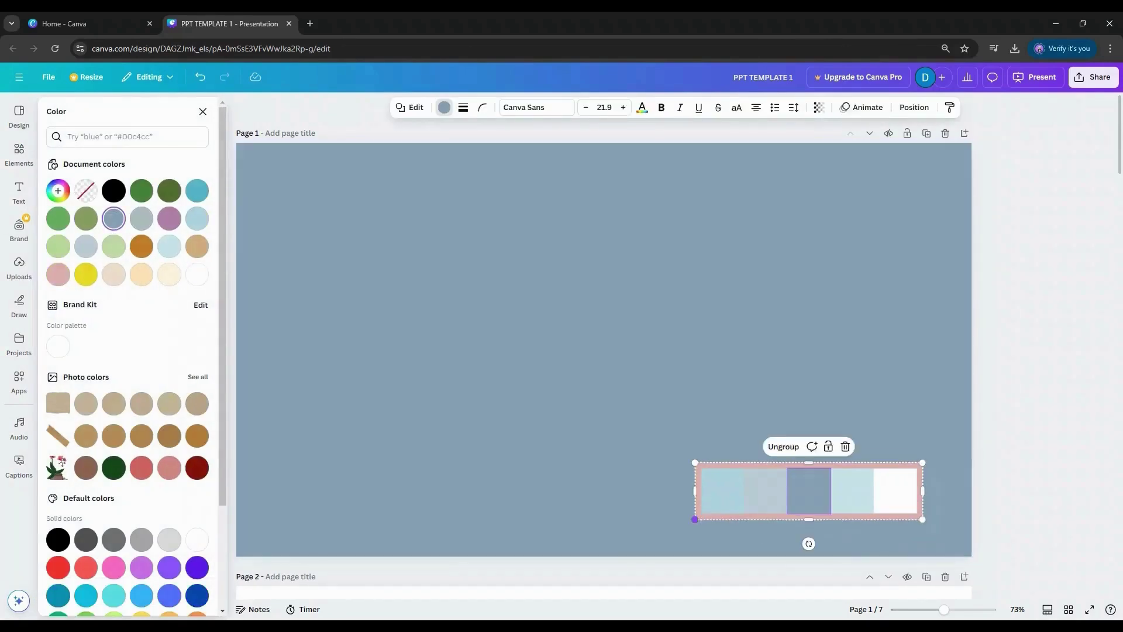
left_click_drag(694, 520, 744, 507)
scroll(838, 497, "down", 2)
left_click_drag(834, 485, 871, 502)
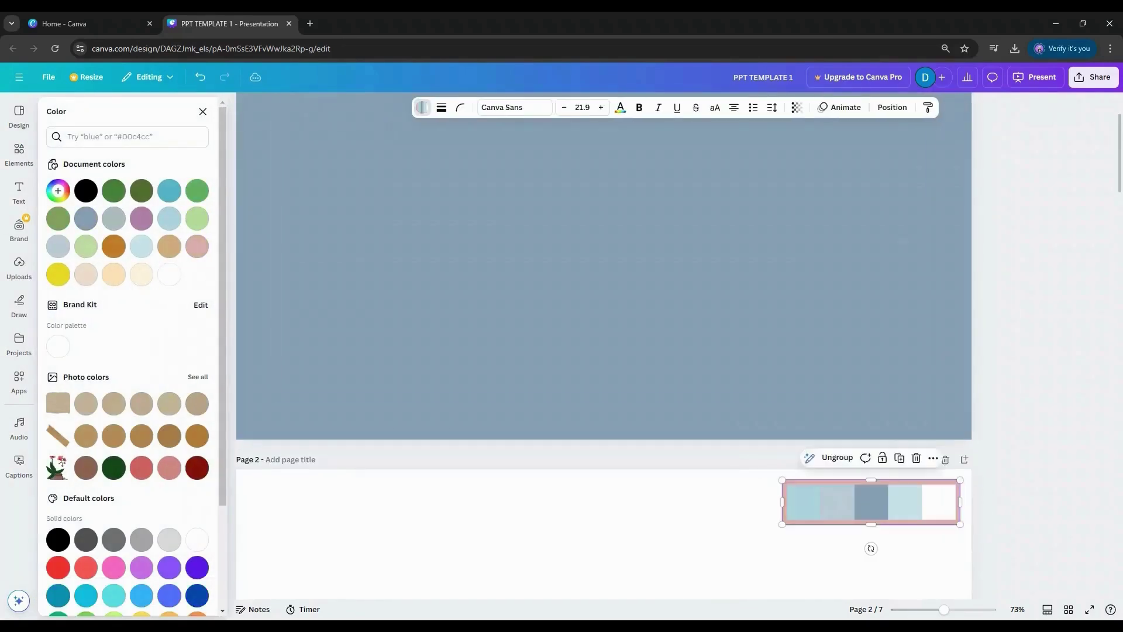
scroll(761, 381, "up", 1)
Add a circle to page 1 and fill it with the light blue from the palette strip.
left_click(760, 380)
scroll(760, 380, "up", 1)
left_click(19, 153)
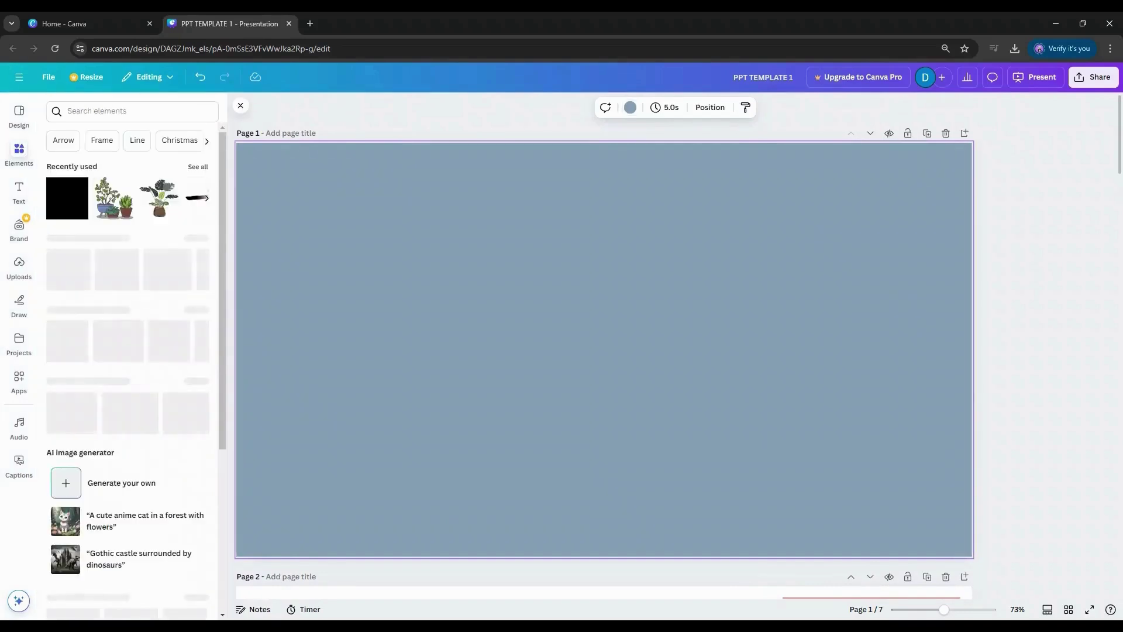
key("c")
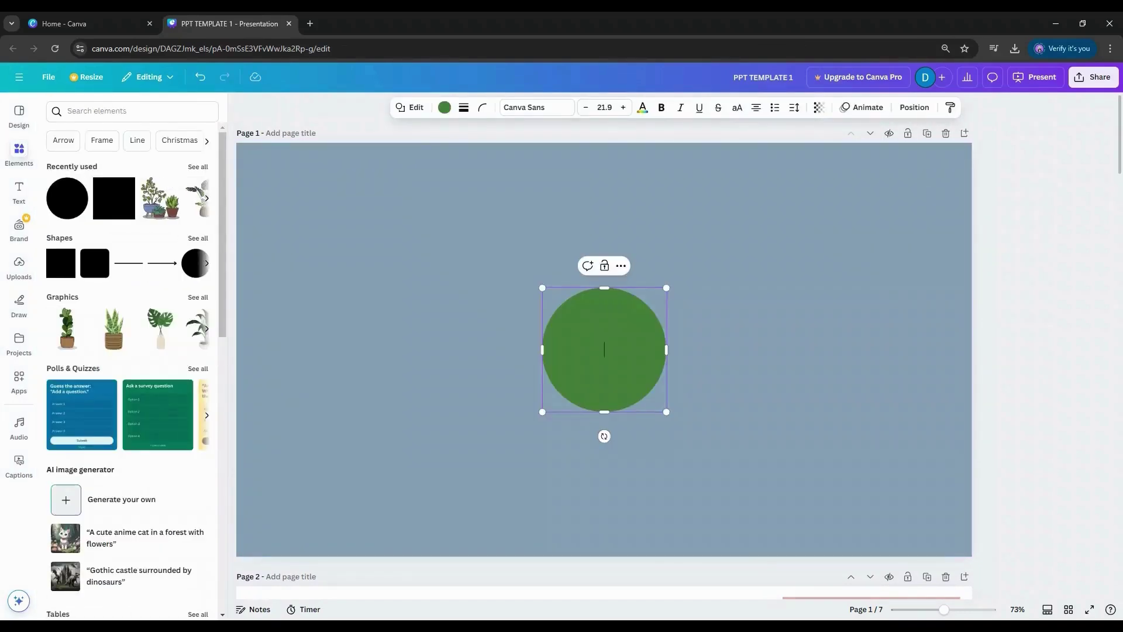
left_click(445, 107)
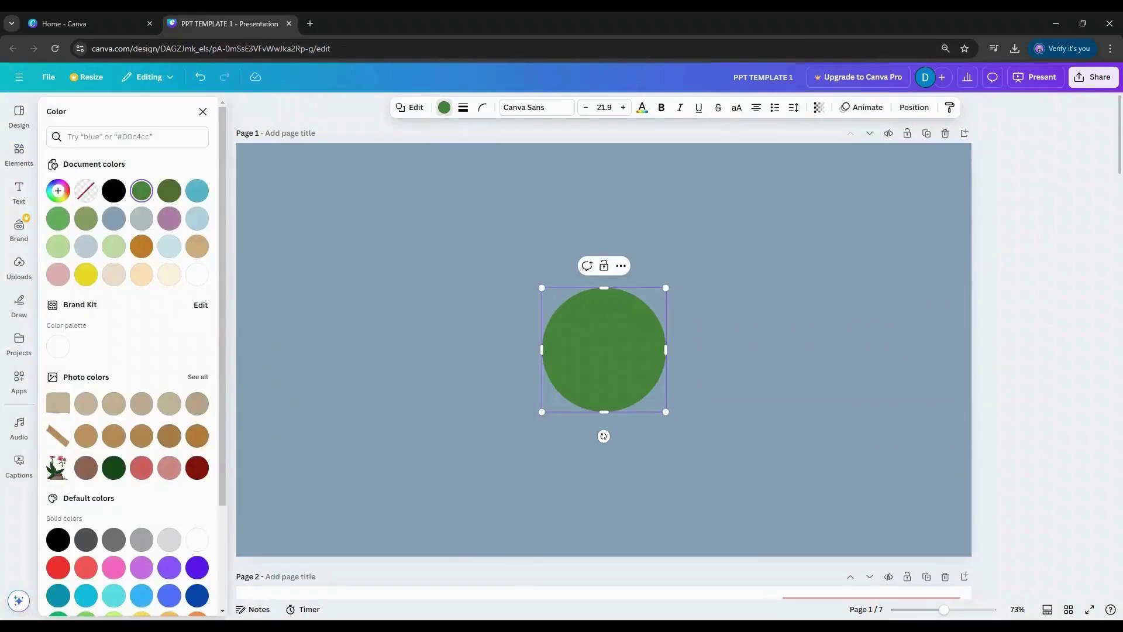
scroll(604, 351, "down", 1)
left_click(804, 561)
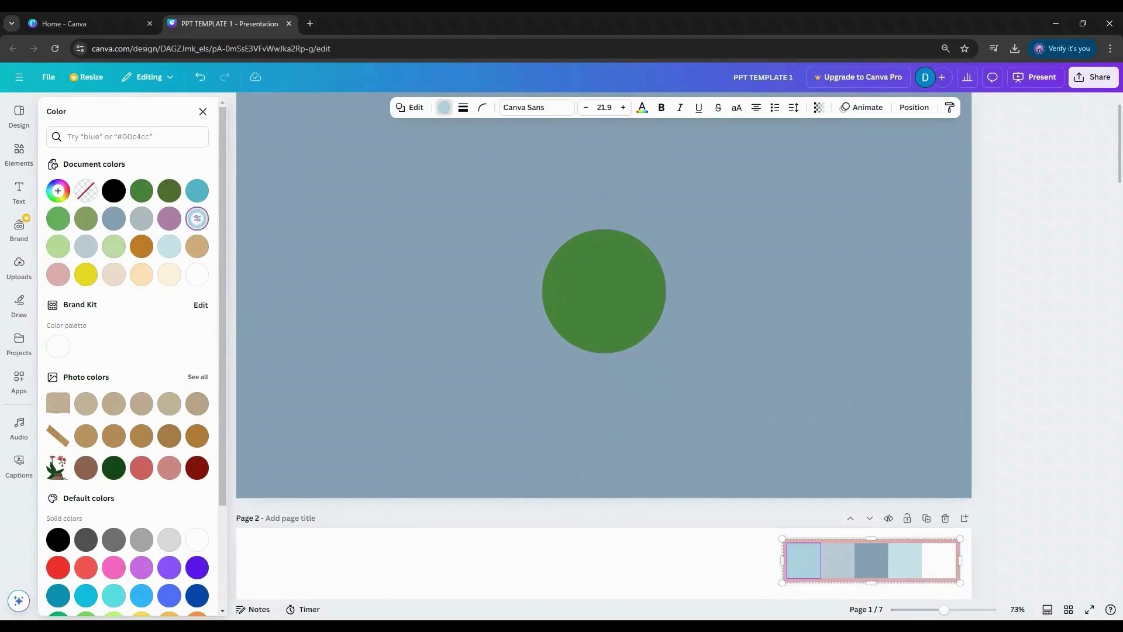
left_click(604, 291)
left_click(197, 219)
Shrink the light-blue circle and place it along the lower edge of page 1.
left_click_drag(604, 291, 446, 273)
scroll(446, 281, "up", 1)
left_click_drag(447, 331, 314, 213)
left_click_drag(376, 275, 431, 526)
Duplicate the circle into overlapping copies of varied sizes, forming a cloud from the page's lower-left corner.
left_click(275, 475)
left_click(301, 496)
left_click(330, 486)
left_click(385, 496)
left_click_drag(414, 543, 414, 541)
left_click(330, 534)
left_click(267, 526)
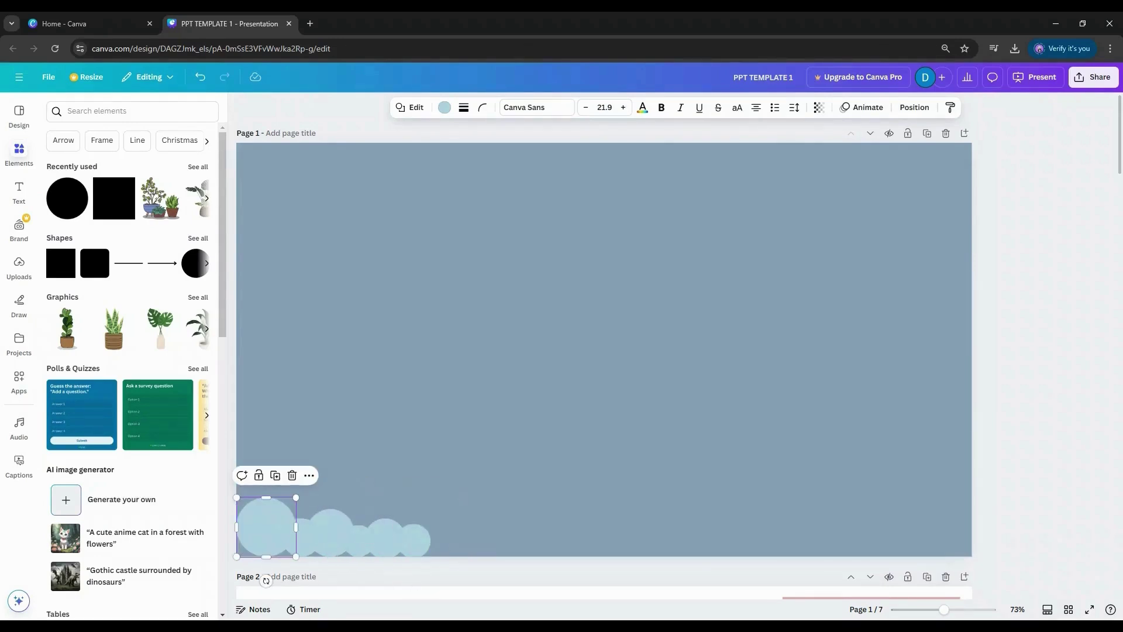
Extend the cloud with further duplicated circles of varied sizes until the row spans the page's whole lower edge.
left_click(276, 476)
left_click_drag(274, 531, 436, 503)
left_click_drag(417, 544, 535, 520)
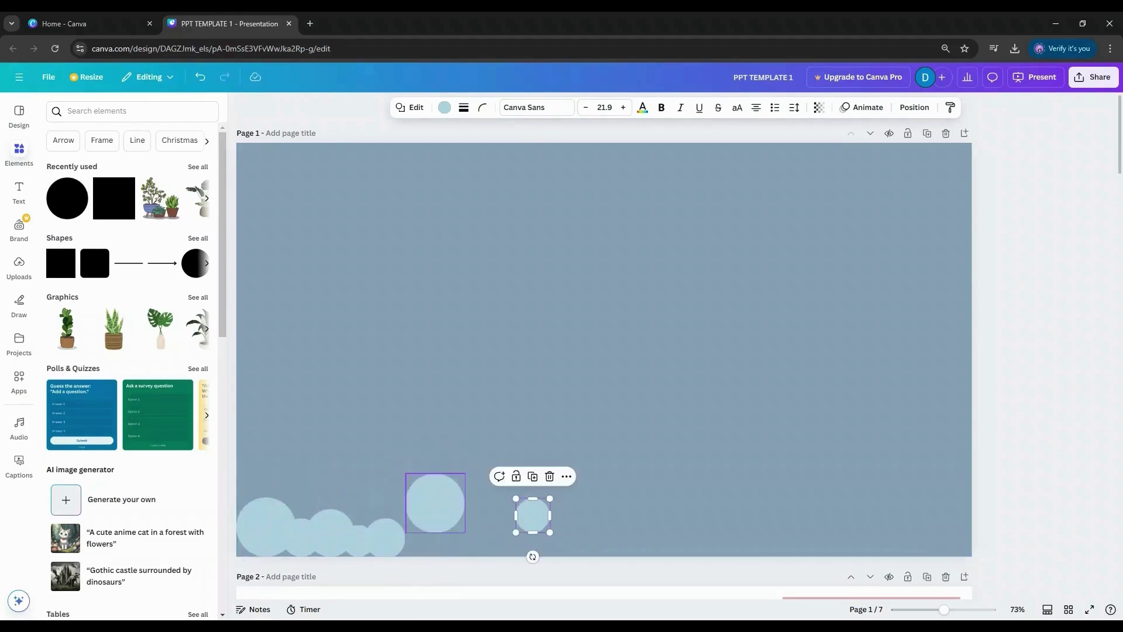
left_click_drag(436, 508, 418, 532)
left_click_drag(532, 515, 505, 505)
left_click(418, 527)
left_click(331, 532)
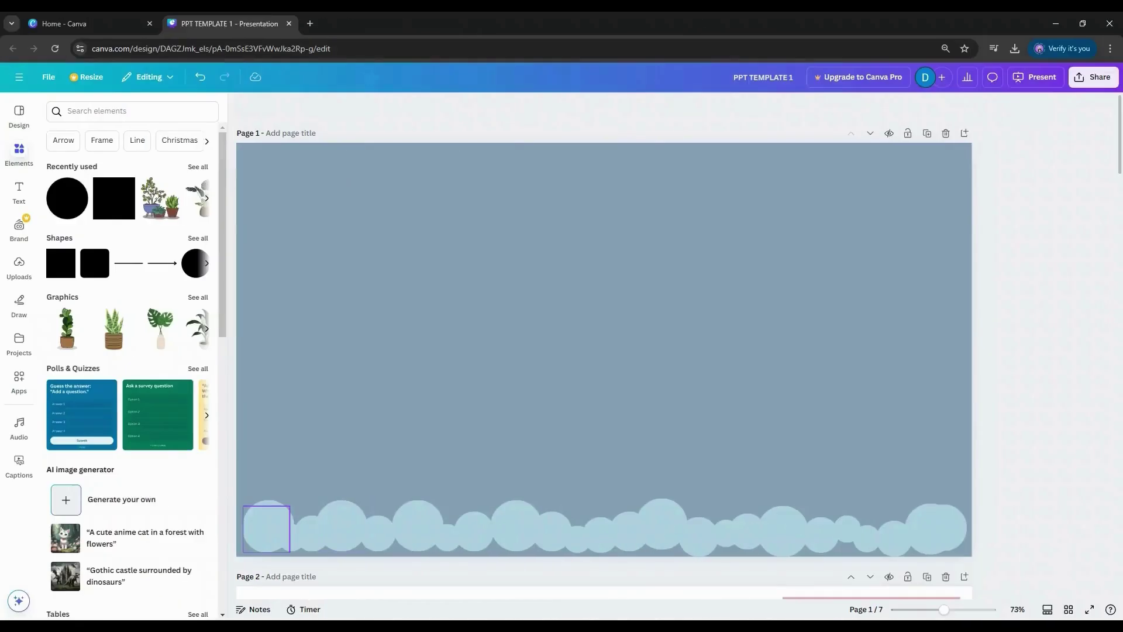
Add a light-blue rectangle as a thin full-width strip along the page's lower edge and group it with the circles.
left_click(114, 198)
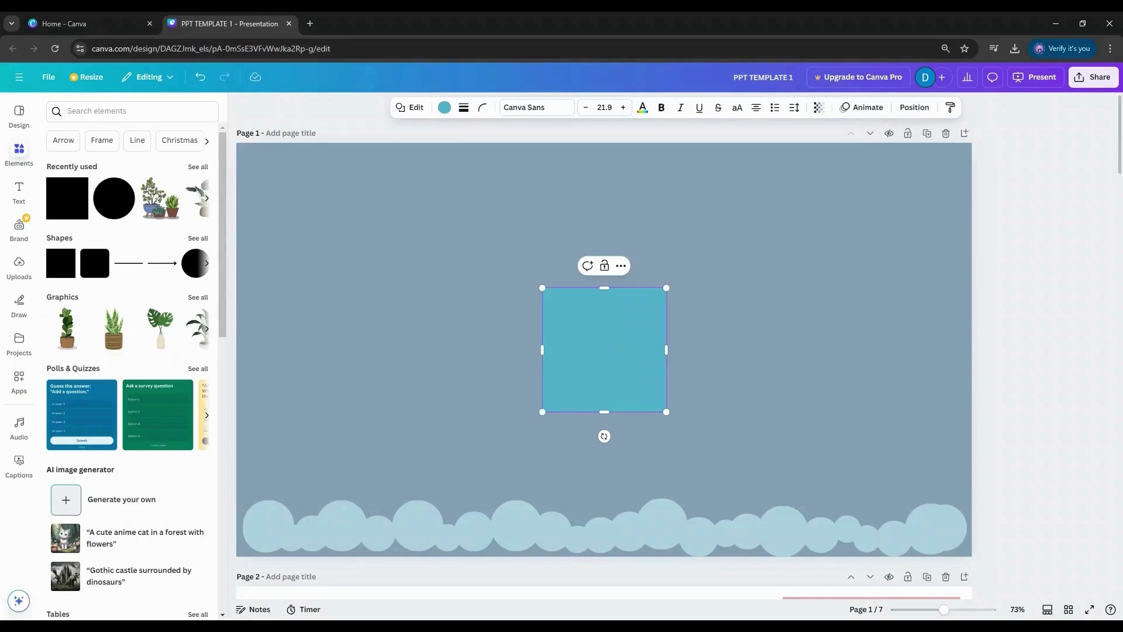
left_click(444, 108)
left_click(197, 218)
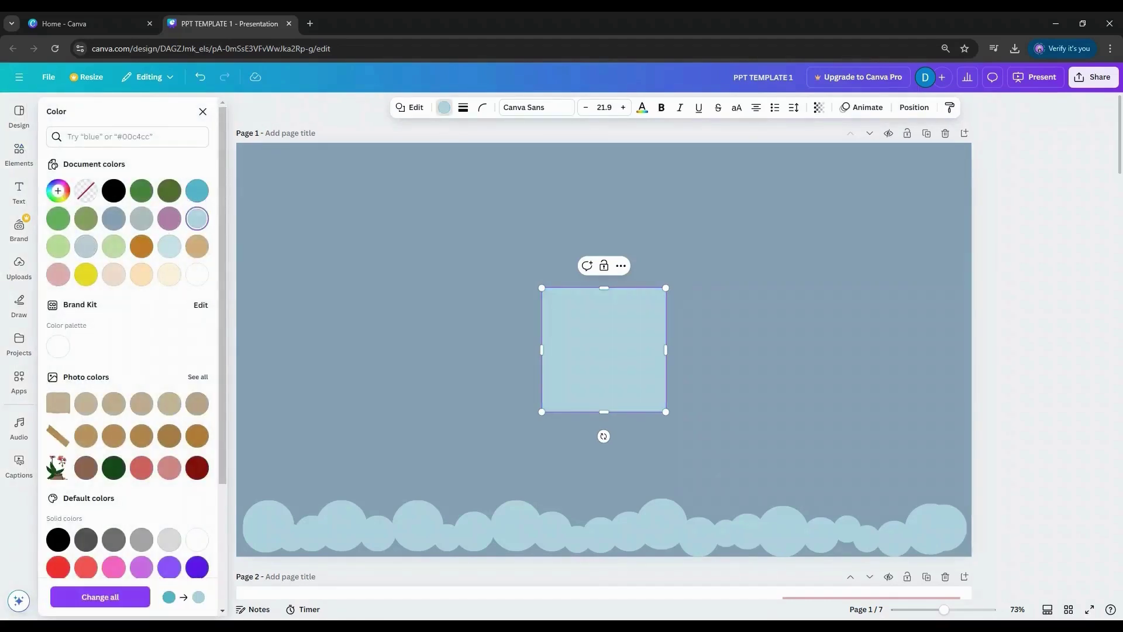
left_click_drag(604, 350, 300, 490)
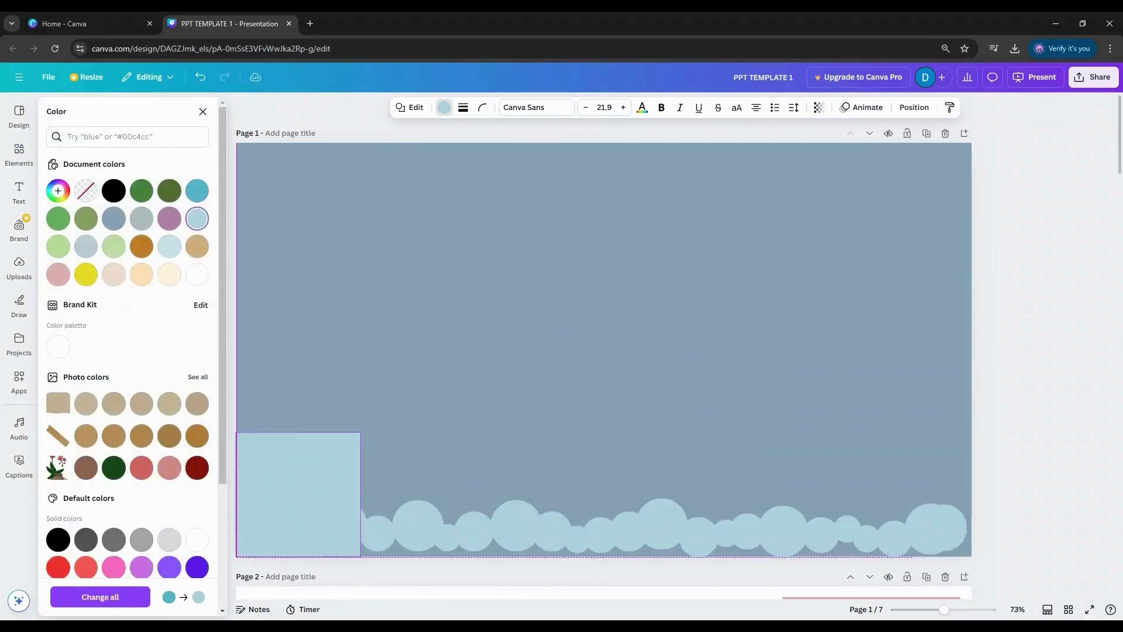
left_click_drag(298, 431, 985, 548)
left_click(1028, 493)
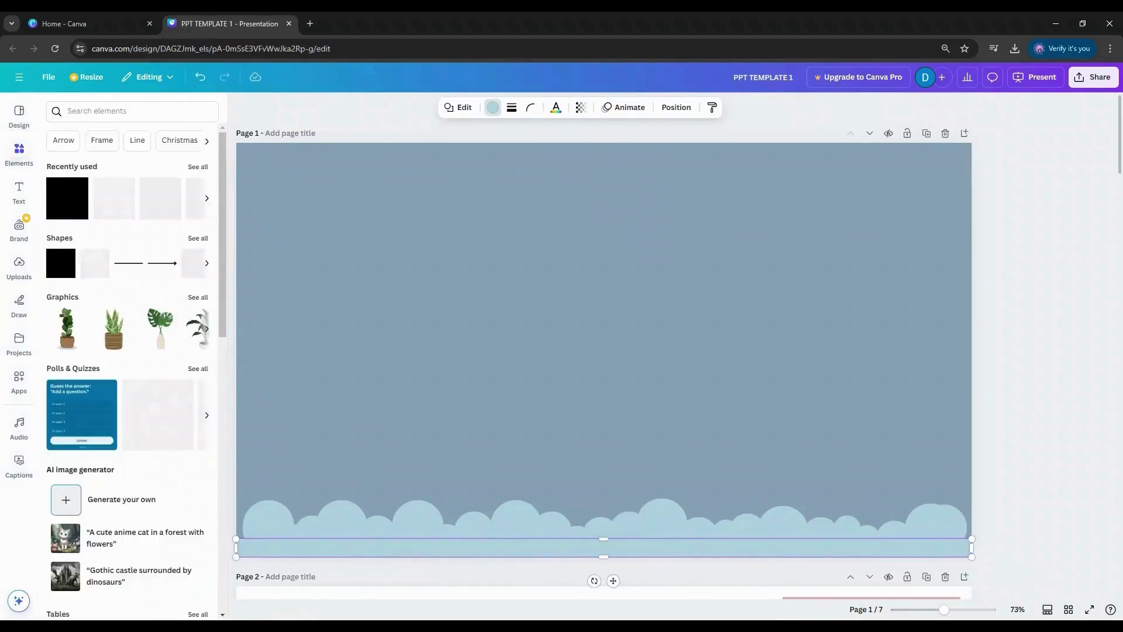
left_click_drag(1002, 524, 251, 548)
key("ctrl+g")
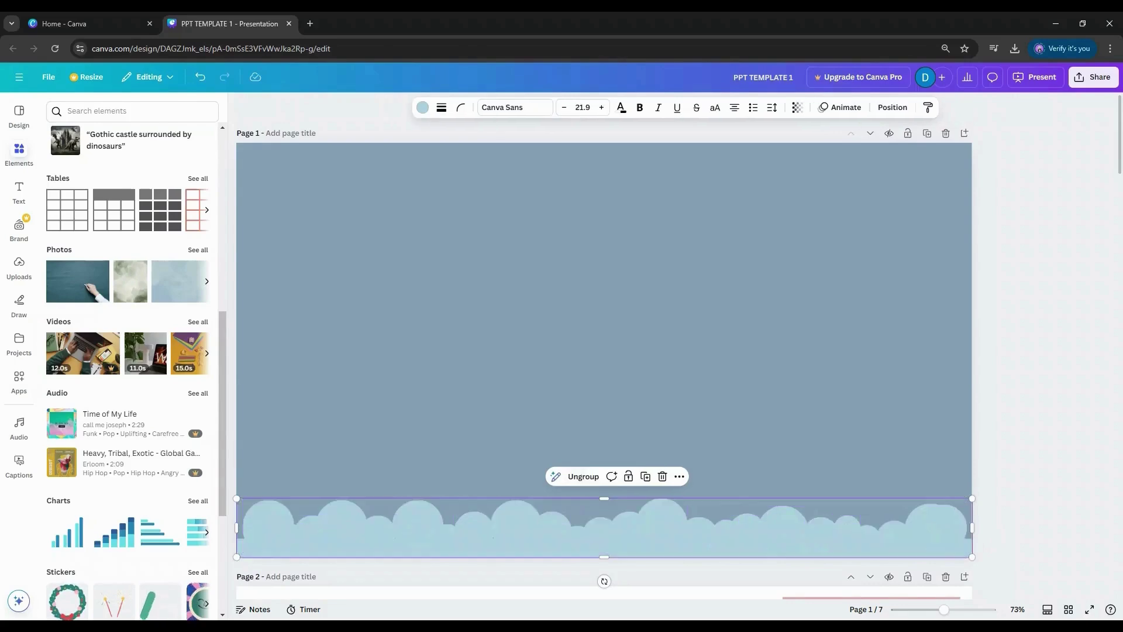
Duplicate the cloud border, rotate the copy 180°, and align it with the upper edge of page 1.
left_click(633, 477)
left_click_drag(628, 533, 622, 295)
left_click(892, 107)
left_click(191, 397)
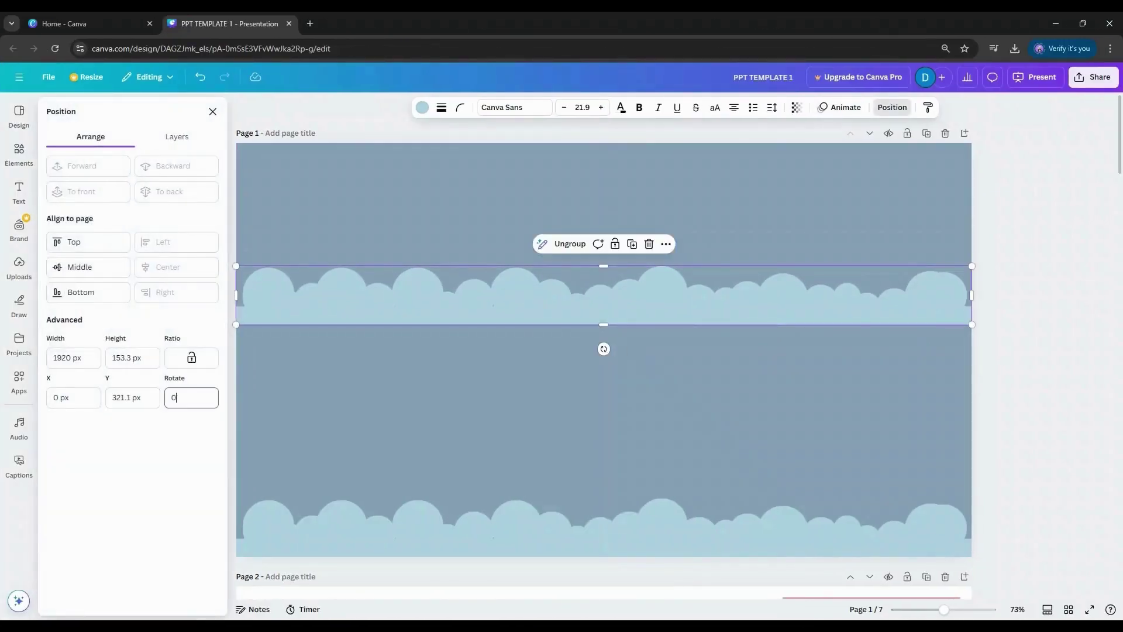
key("Return")
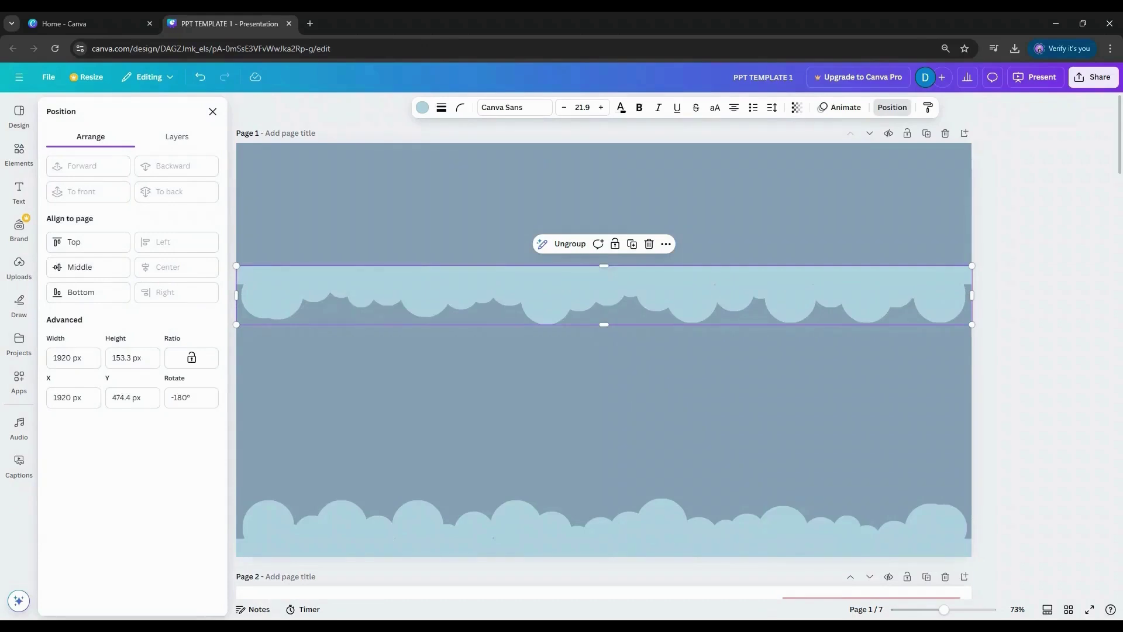
left_click_drag(561, 288, 561, 165)
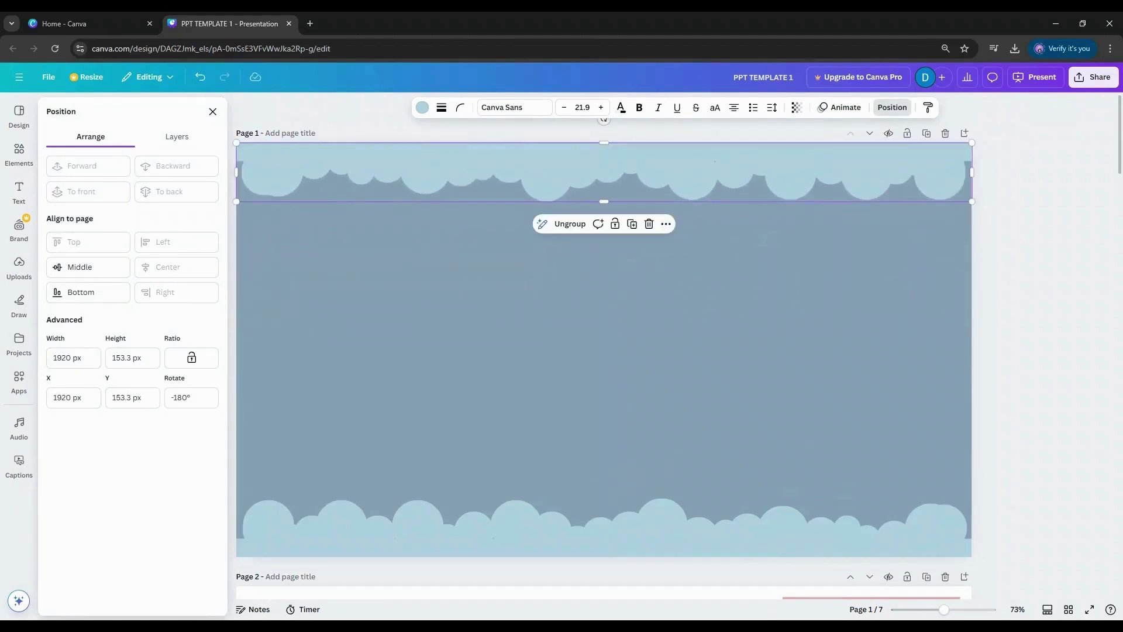
left_click(213, 111)
Duplicate the lower cloud border and place the copy across the middle of page 1.
left_click(447, 537)
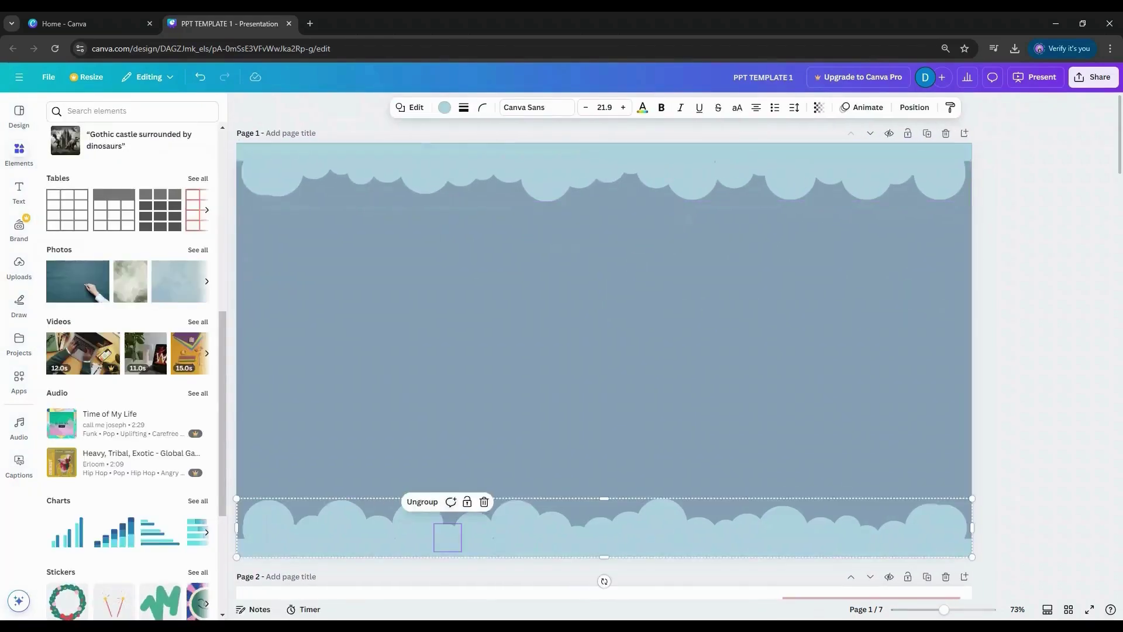
left_click(632, 476)
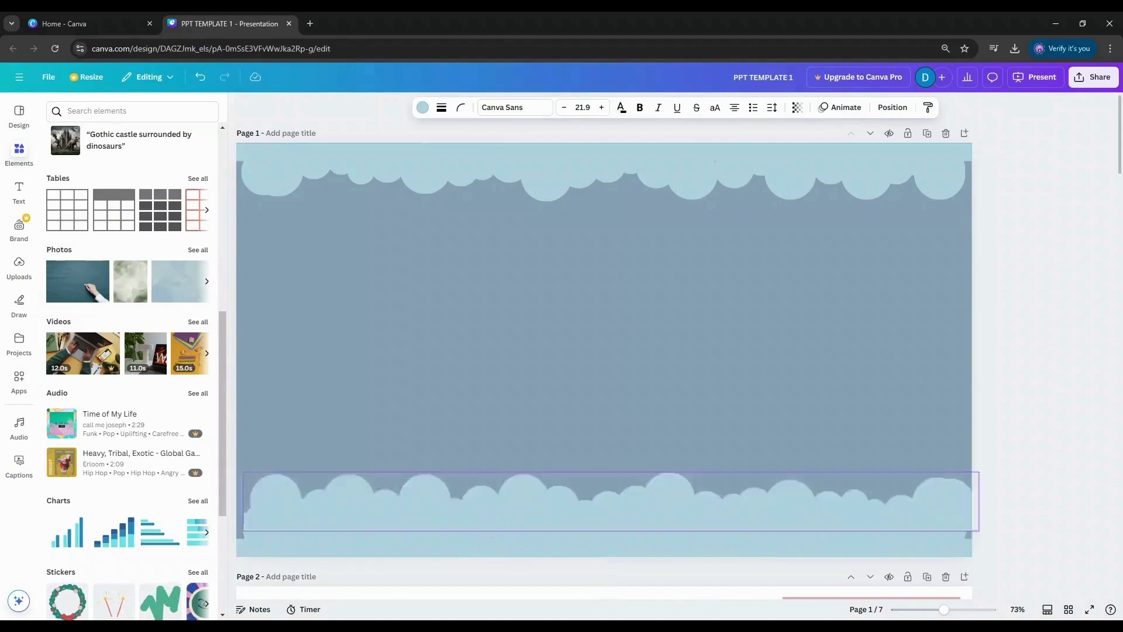
left_click(571, 294)
left_click(1023, 339)
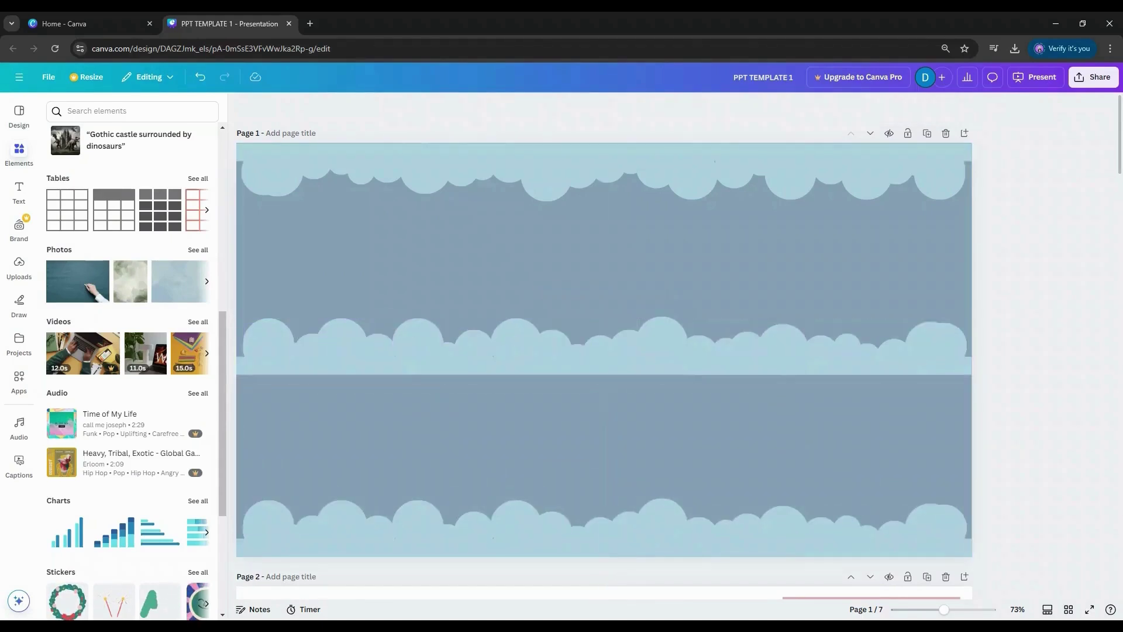
Ungroup the middle cloud border and nudge its base rectangle down until it clears the circles.
left_click(699, 366)
key("Down")
key("Down")
key("Down")
key("Down")
key("Down")
key("Down")
key("Down")
key("Down")
key("Down")
key("Down")
key("Down")
key("Down")
key("Down")
key("Down")
key("Down")
key("Down")
key("Down")
key("Down")
key("Down")
key("Down")
key("Down")
key("Down")
key("Down")
key("Down")
key("Down")
key("Down")
key("Down")
key("Down")
key("Down")
key("Down")
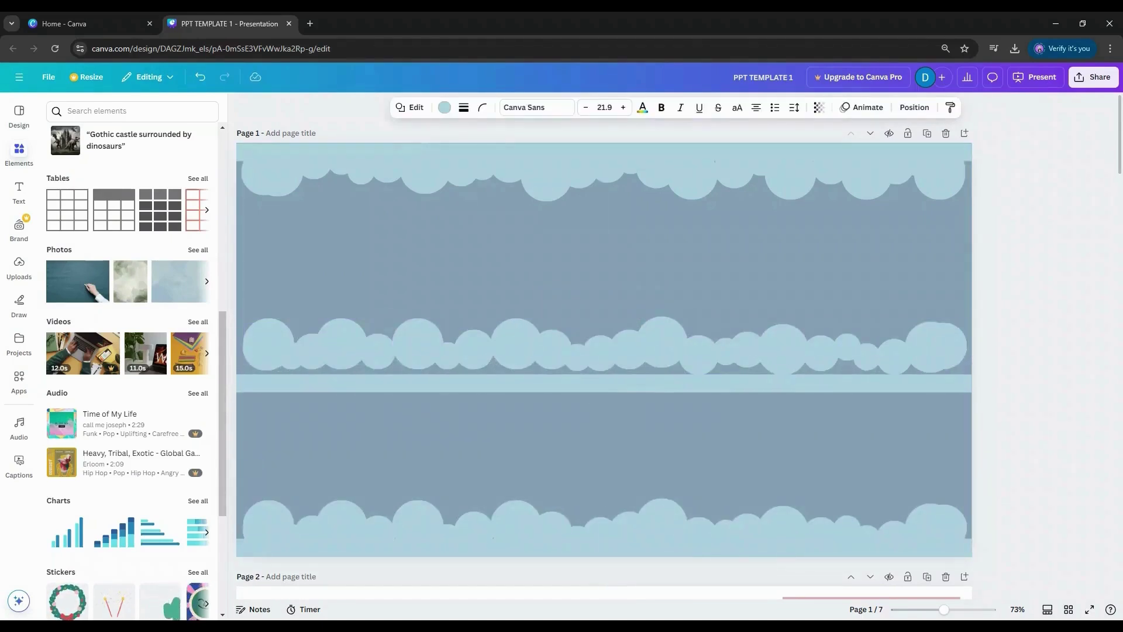
Delete the middle row's circles to the right of the large circle just past the page's center.
left_click_drag(1021, 321, 673, 375)
key("Delete")
left_click(665, 345)
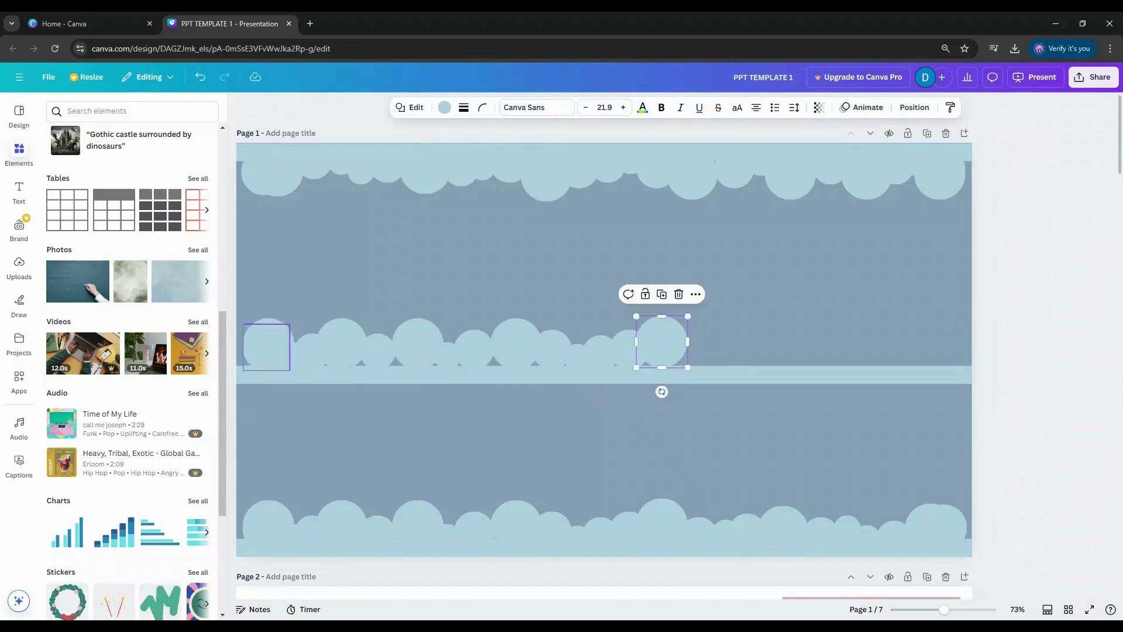
Remove the smaller overlapping circle at the middle row's left end, undoing the deletion of the large end circle.
left_click(266, 350)
key("Delete")
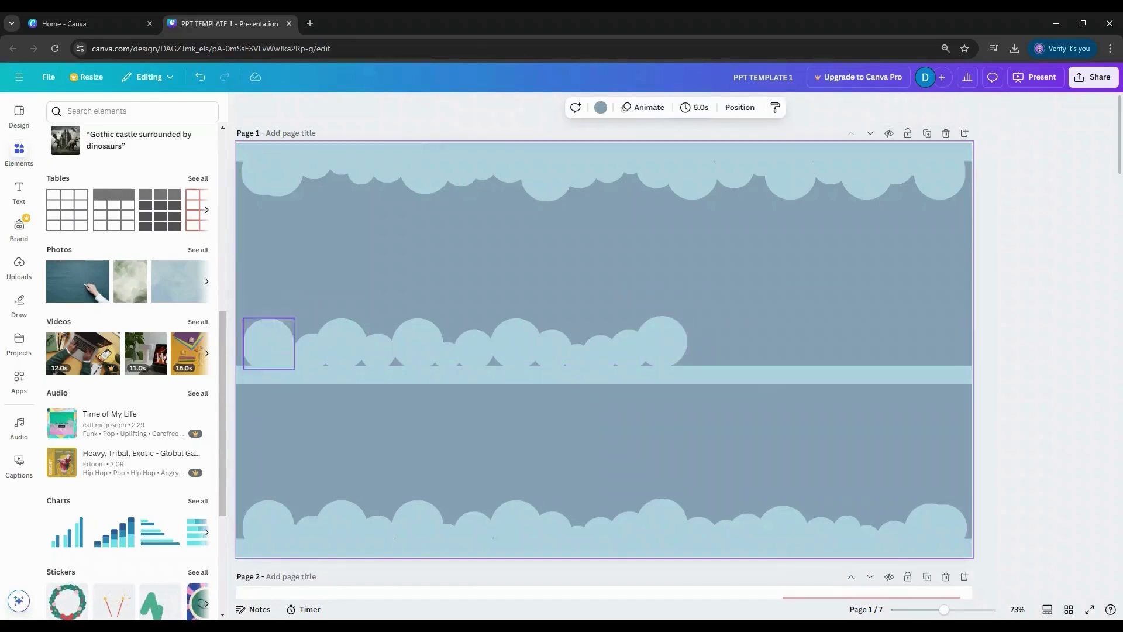
left_click(267, 329)
key("Delete")
left_click_drag(266, 346, 294, 333)
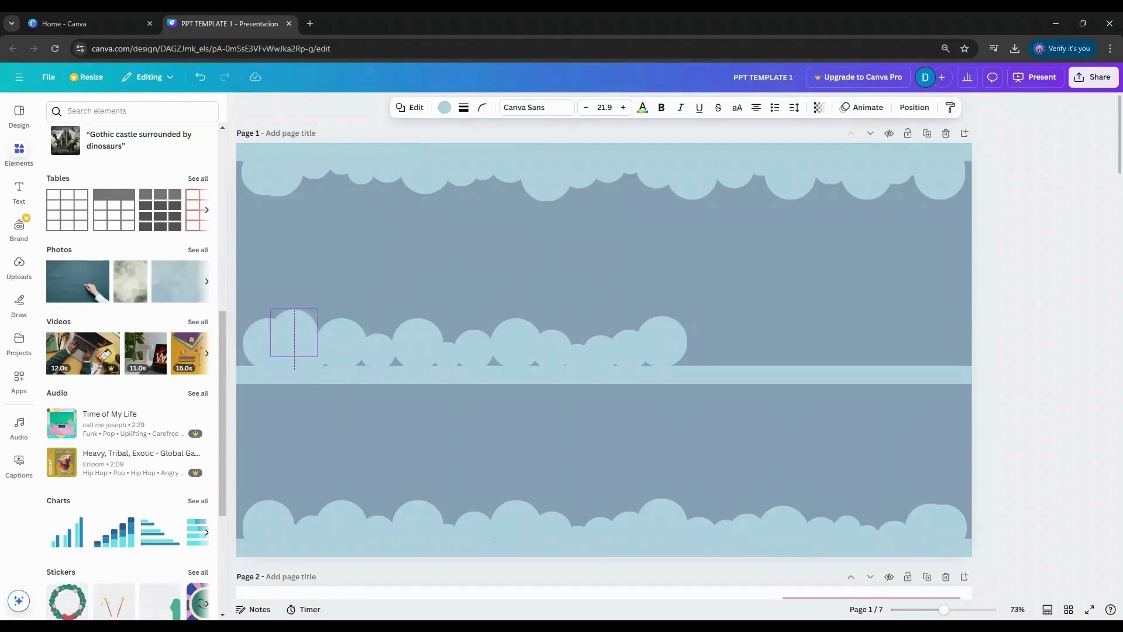
left_click(200, 76)
left_click(200, 77)
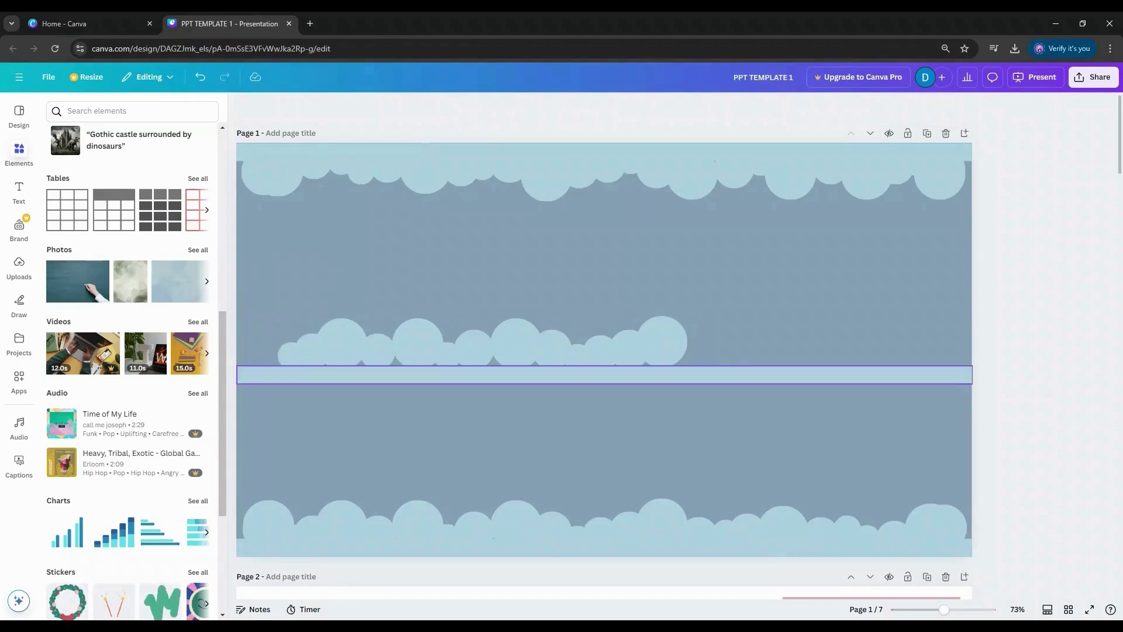
left_click(200, 76)
left_click(200, 77)
Nudge the middle row's base rectangle up beneath the circles and shorten it to the width of the row.
left_click(604, 375)
key("Up")
key("Up")
key("Up")
key("Up")
key("Up")
key("Up")
key("Up")
key("Up")
key("Up")
key("Up")
key("Up")
key("Up")
key("Up")
key("Up")
key("Up")
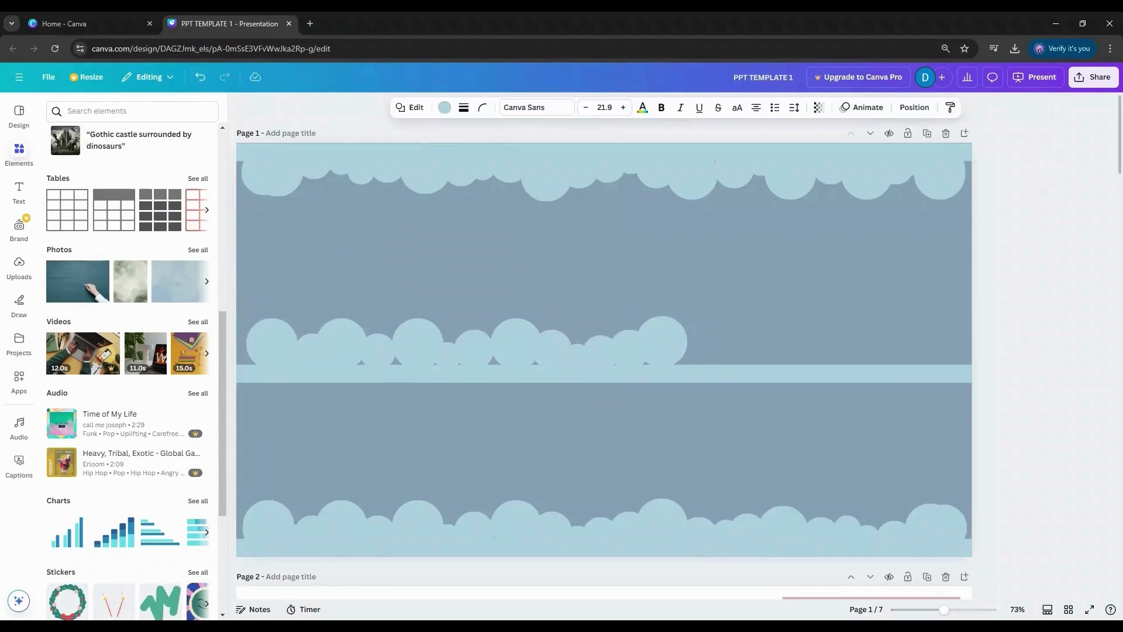
left_click_drag(973, 369, 688, 370)
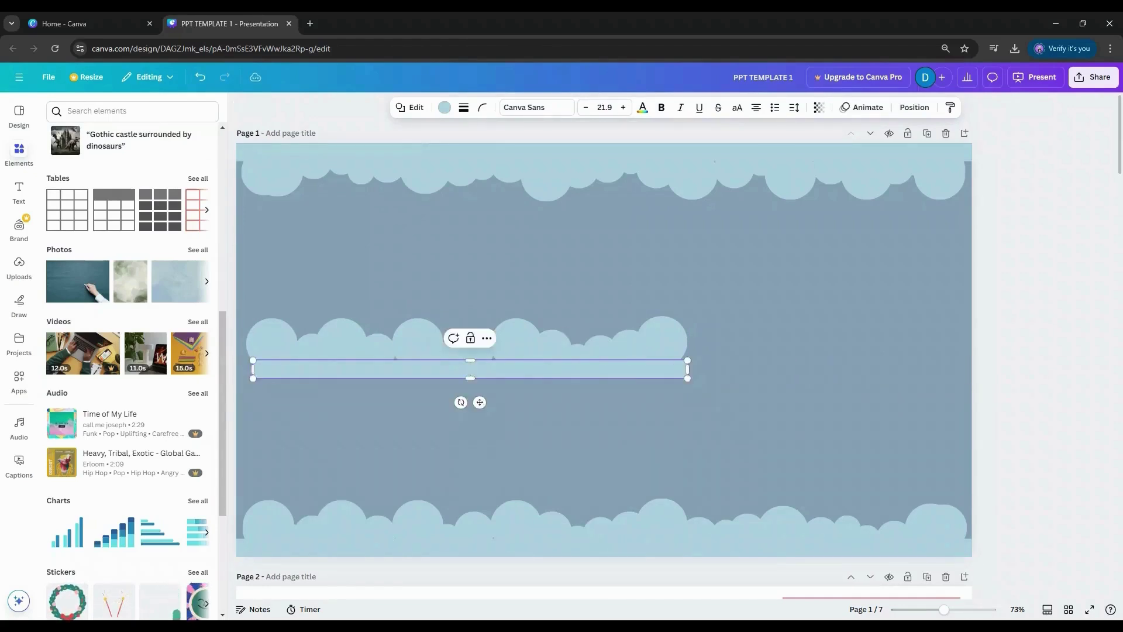
key("Escape")
left_click(679, 369)
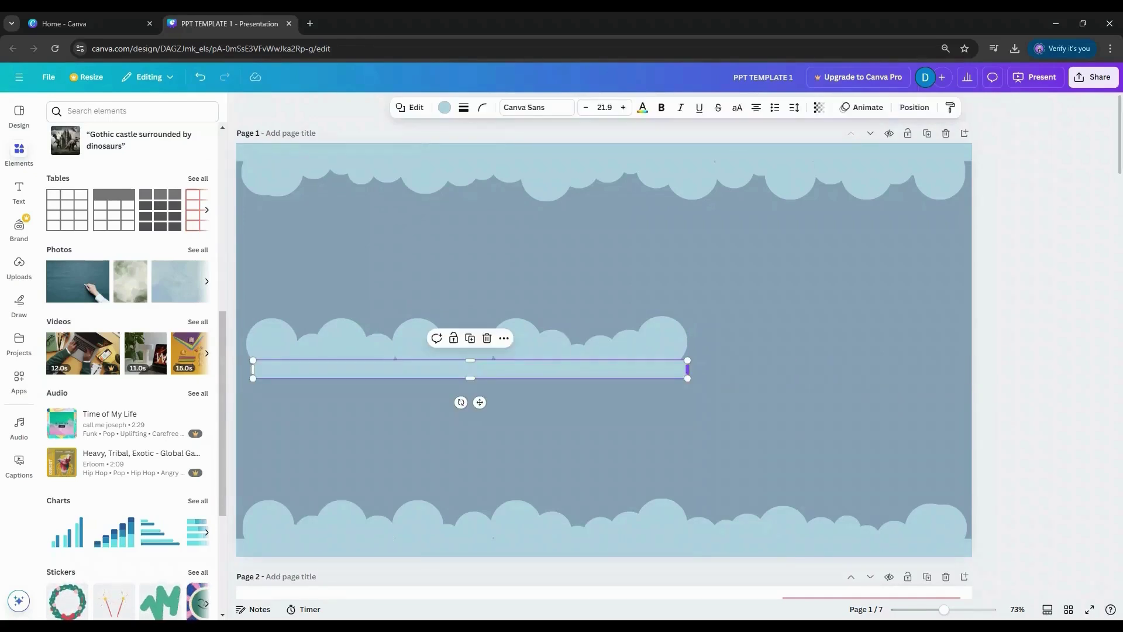
Group the middle row's circles with their base rectangle and rotate the group to 90°.
left_click_drag(352, 324, 254, 300)
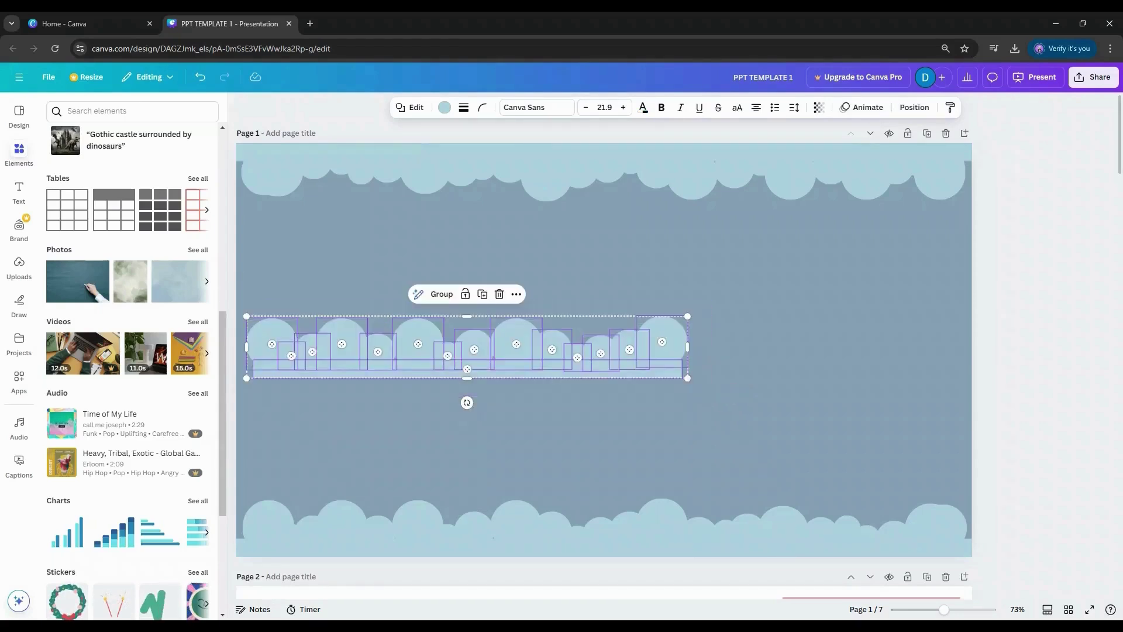
left_click(442, 294)
left_click(892, 108)
left_click(192, 398)
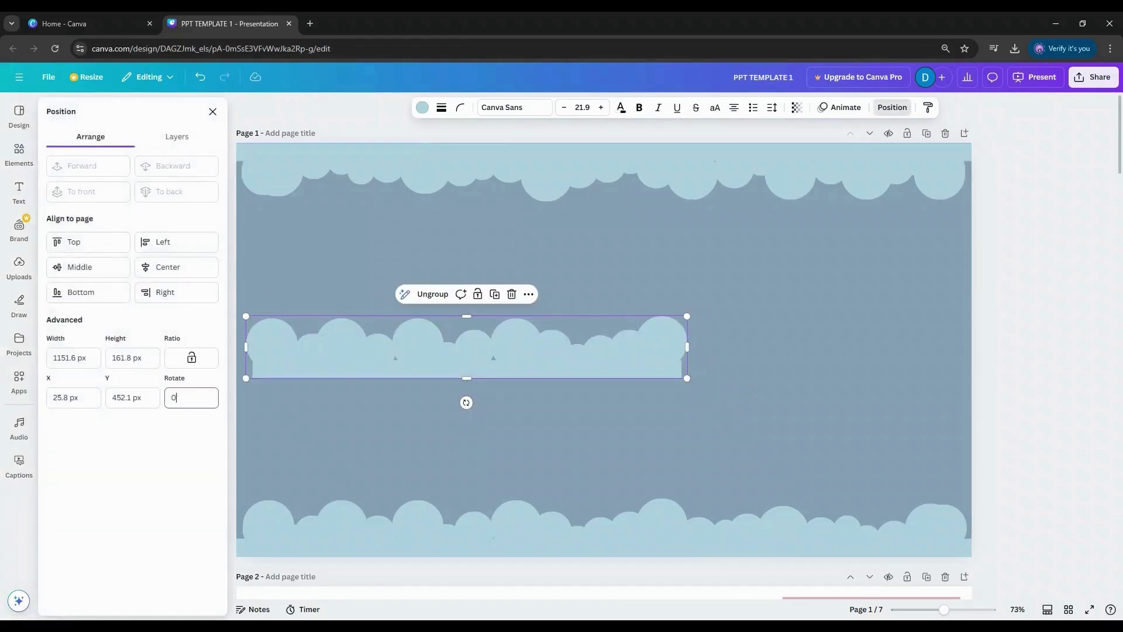
type("90")
key("Return")
Scale the vertical cloud border down to the page's height and align it with the left edge of page 1.
left_click_drag(462, 345, 379, 373)
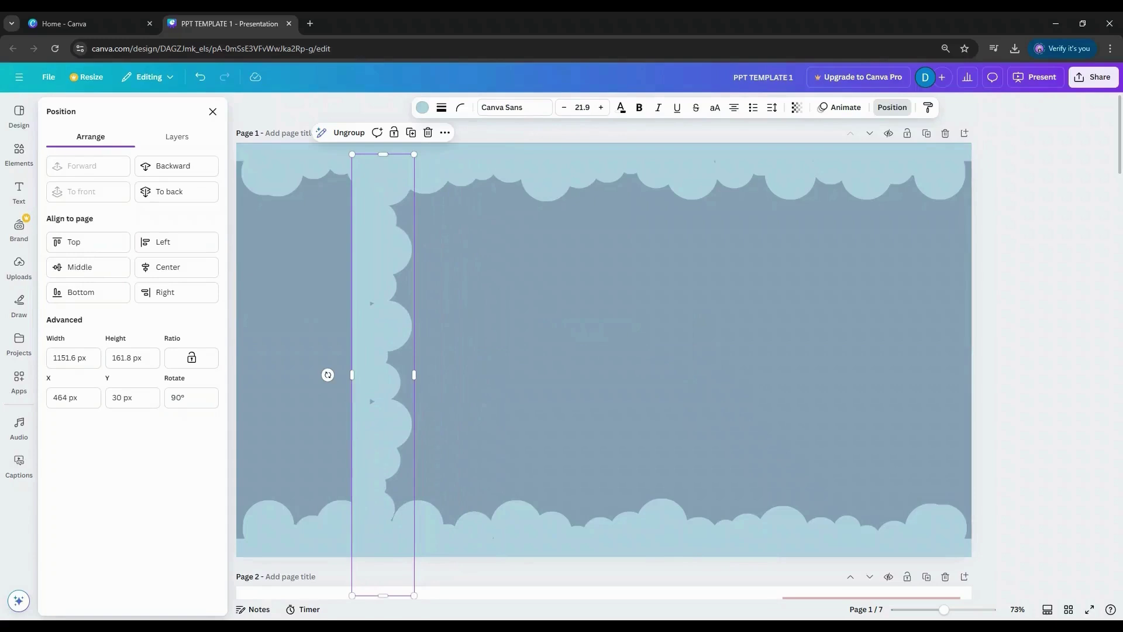
left_click_drag(414, 595, 410, 567)
left_click_drag(383, 497, 268, 486)
left_click_drag(294, 556, 294, 557)
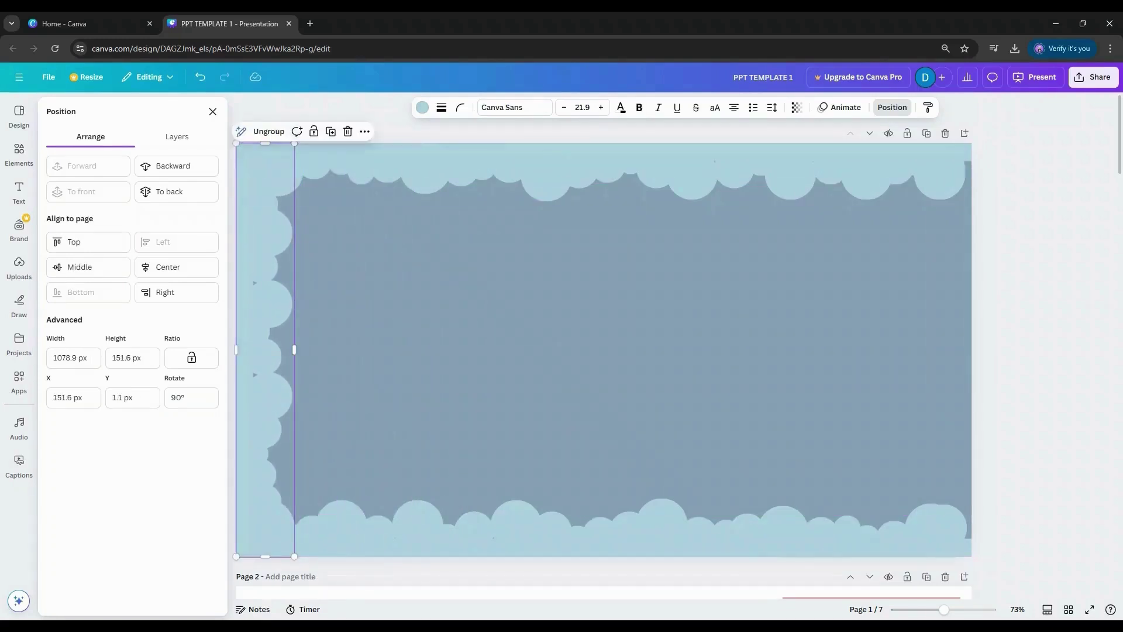
key("Escape")
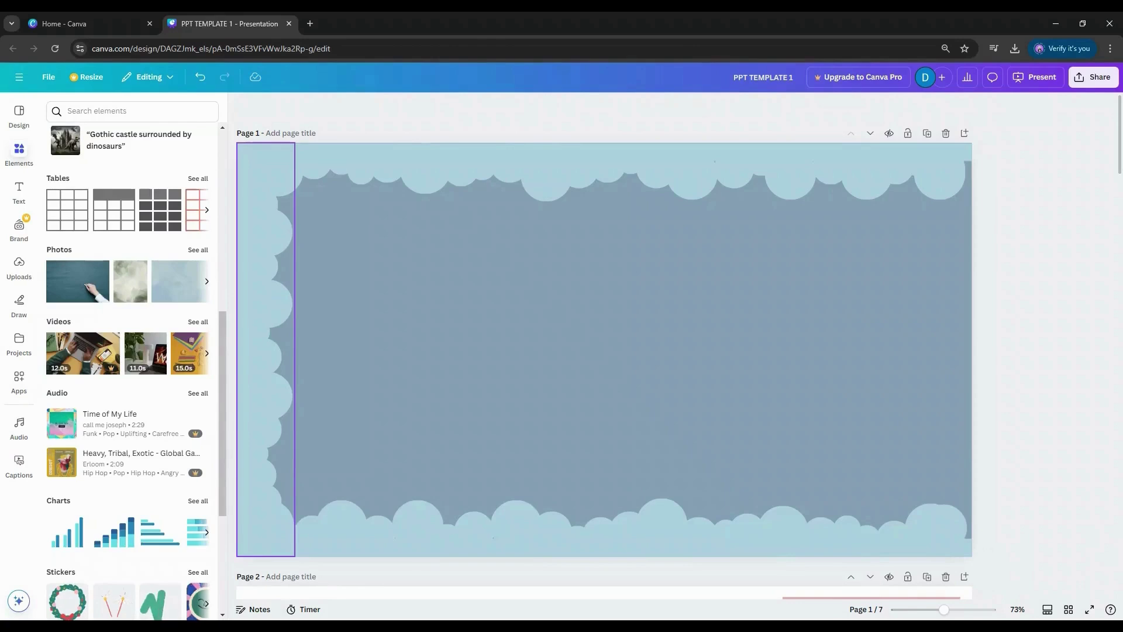
Unlock the left vertical cloud border and place a copy of it further inside page 1.
left_click(265, 304)
left_click(314, 132)
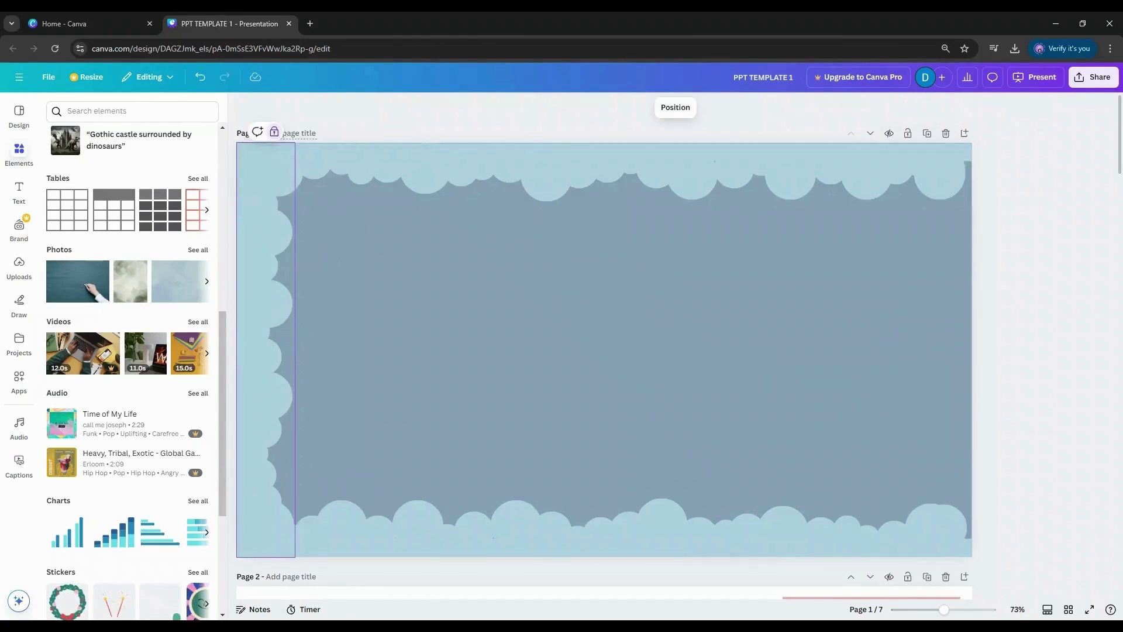
left_click(274, 132)
left_click(331, 132)
left_click_drag(270, 245, 496, 227)
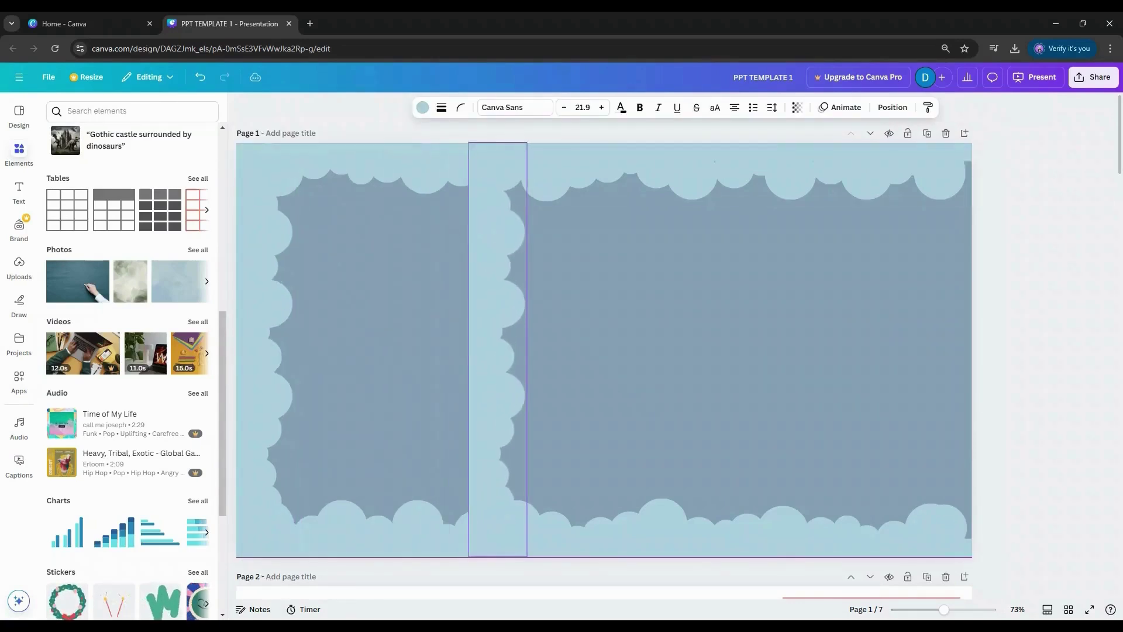
Rotate the copied cloud border so its bumps face the page's center and place it against the right edge of page 1.
left_click(892, 107)
type("270")
key("Return")
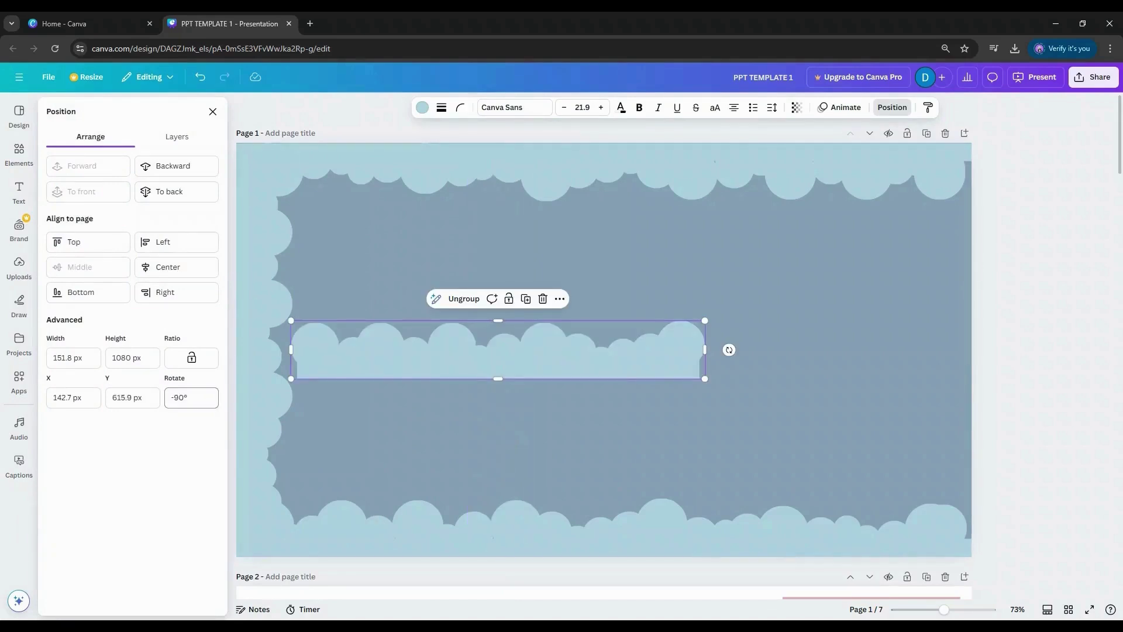
type("1080")
key("Return")
left_click_drag(497, 349, 943, 349)
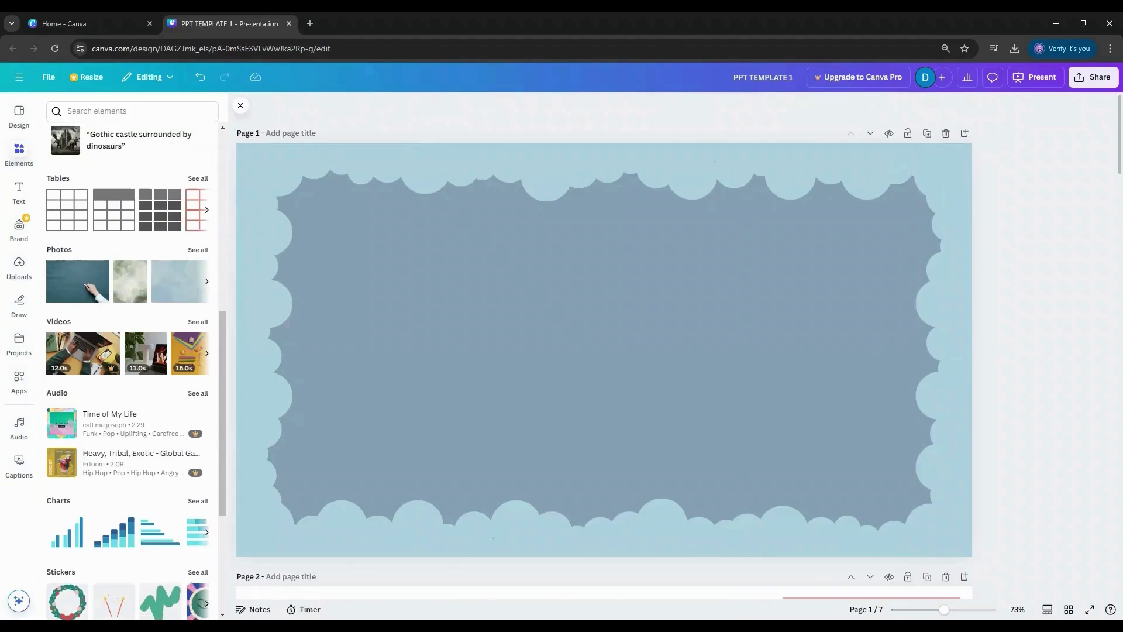
left_click_drag(1010, 553, 234, 176)
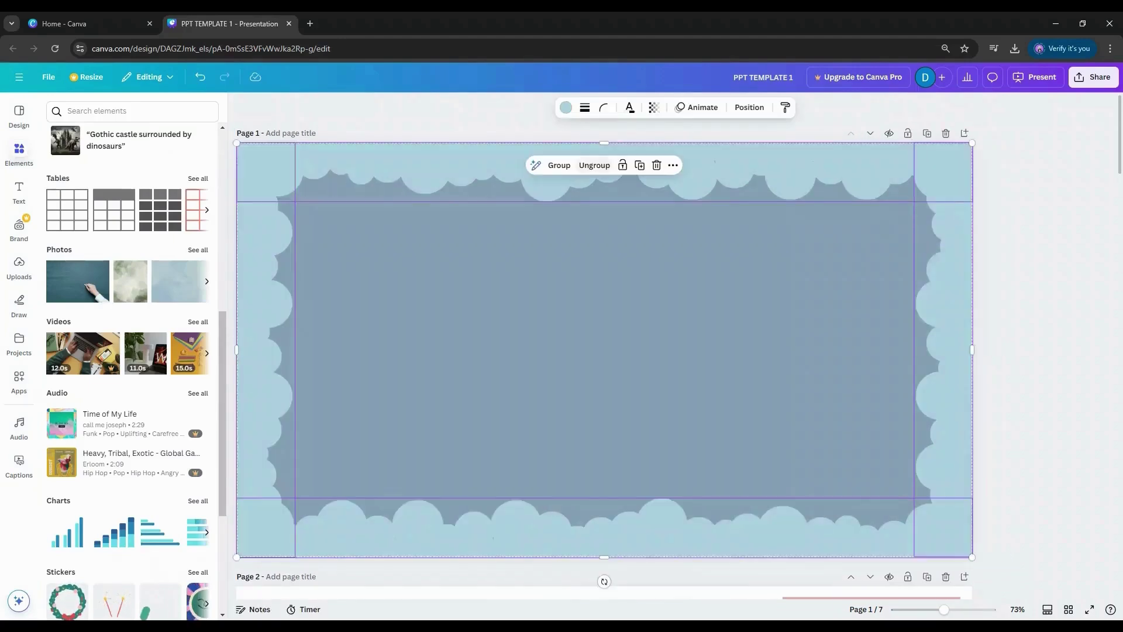
key("Escape")
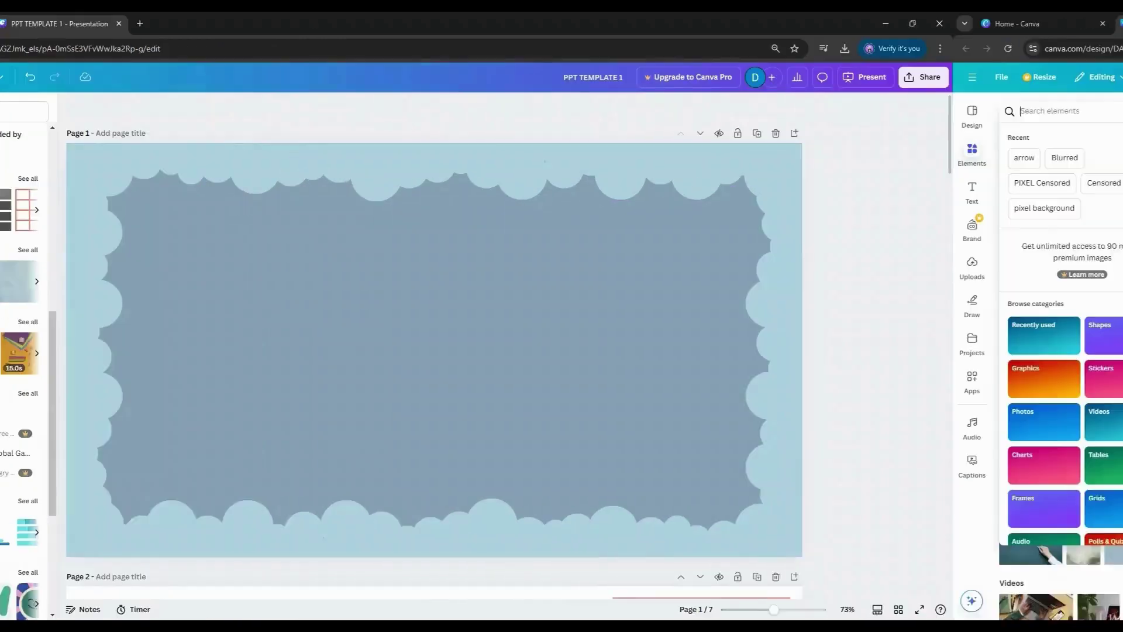
Search the elements for "torn paper background", limit the results to graphics, and add the brown torn paper strip to page 1.
left_click(134, 110)
type("t")
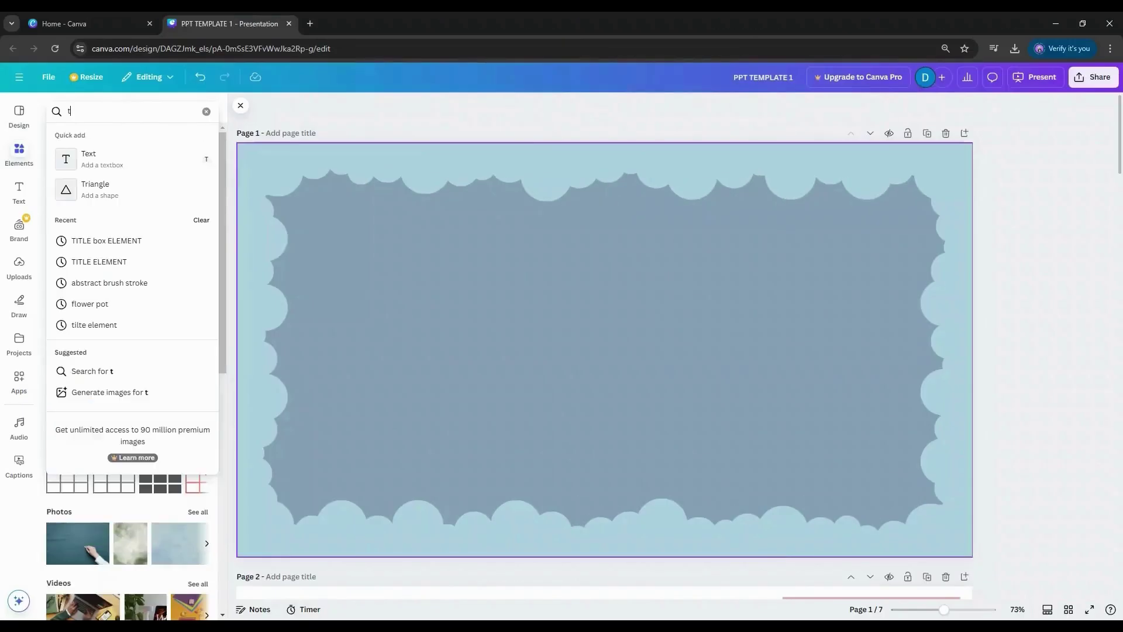
type("orn paper background")
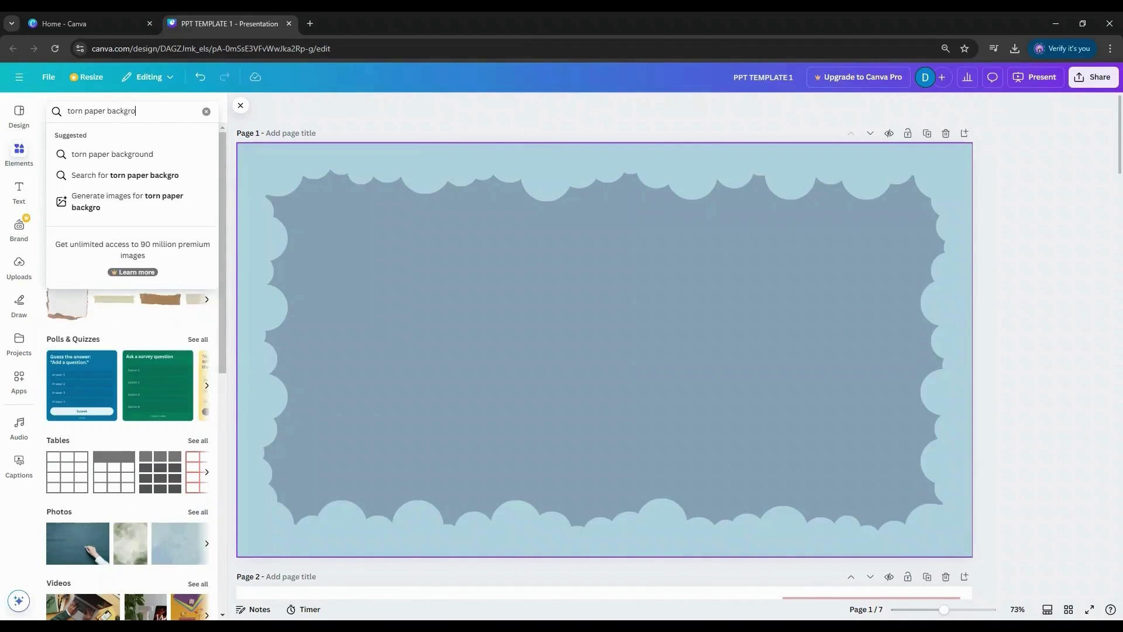
key("Return")
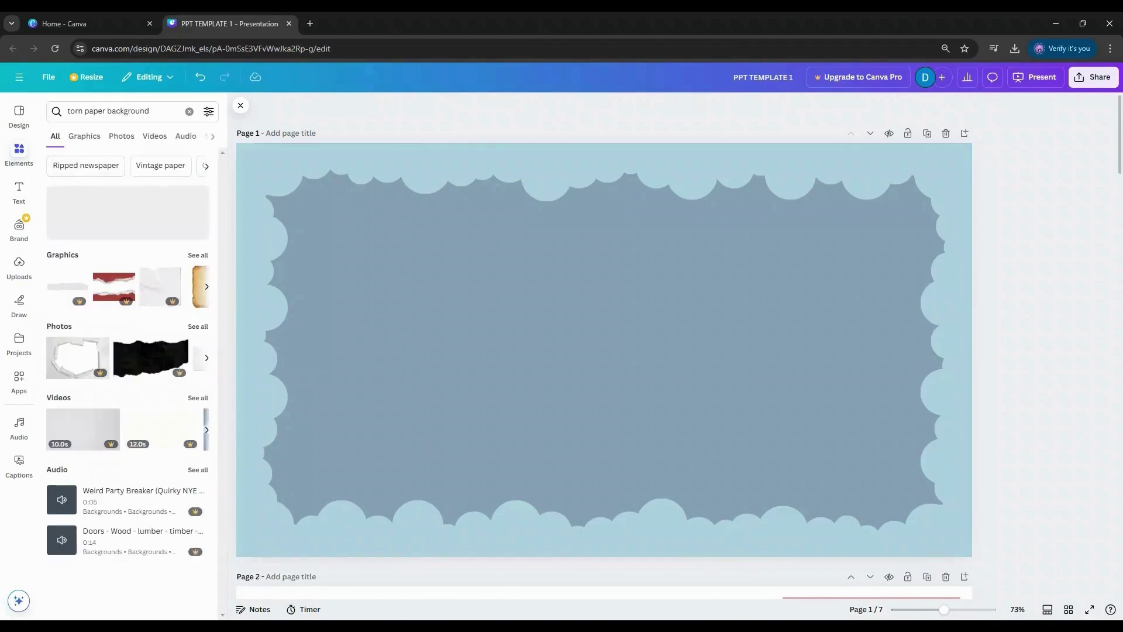
left_click(85, 136)
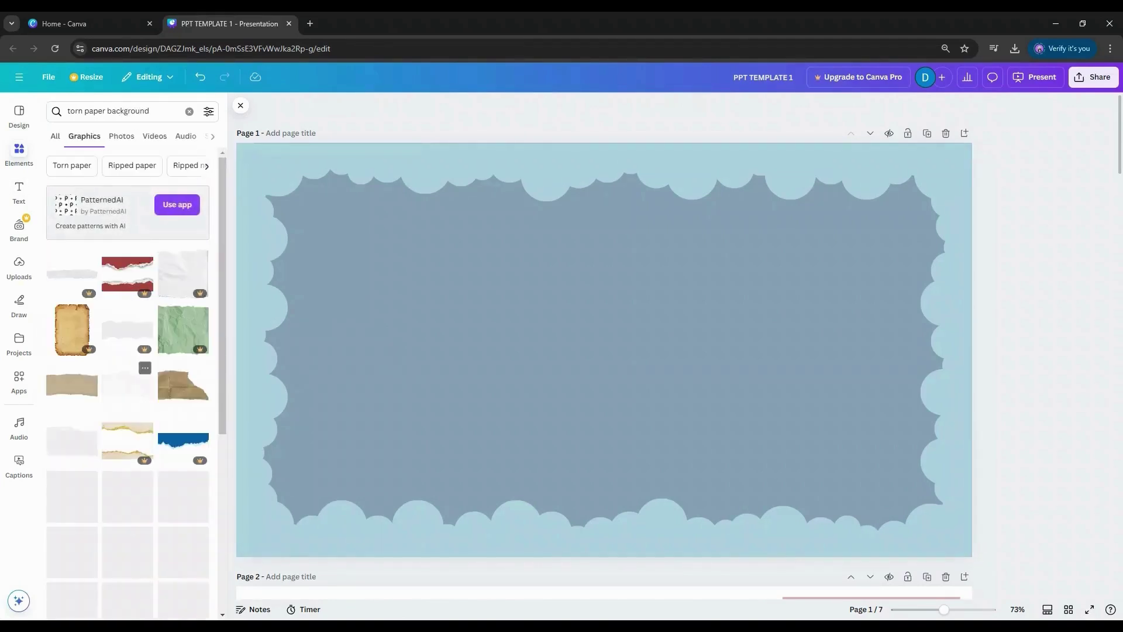
scroll(73, 324, "down", 1)
left_click(71, 327)
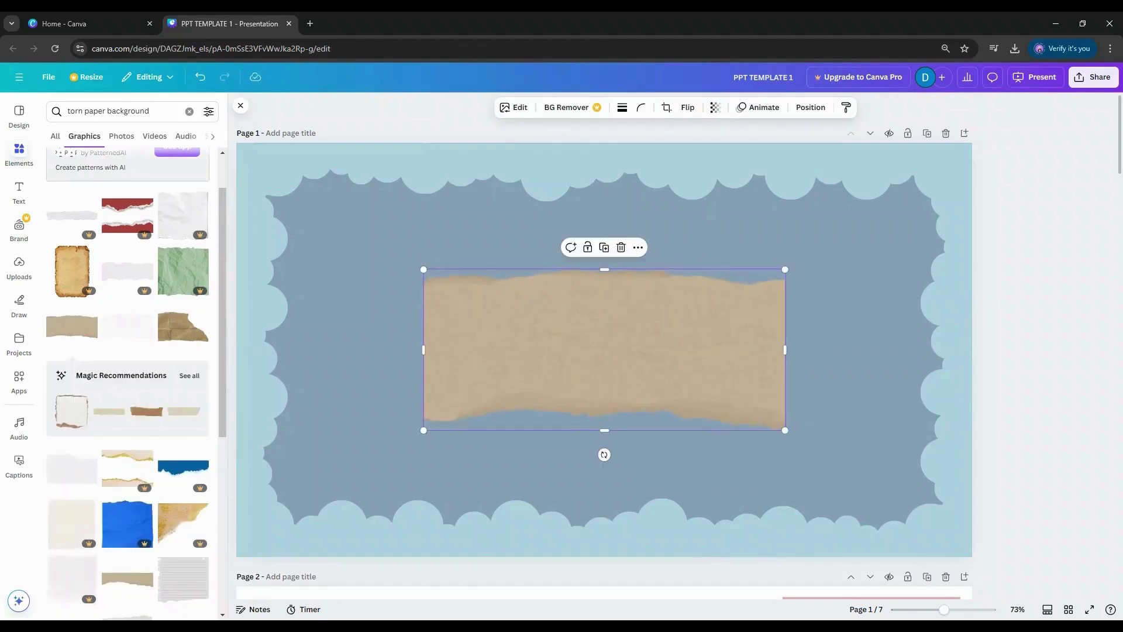
Add brown tape strips from the torn paper's magic recommendations to the paper's upper-right and lower-left corners.
left_click(189, 375)
scroll(175, 328, "down", 2)
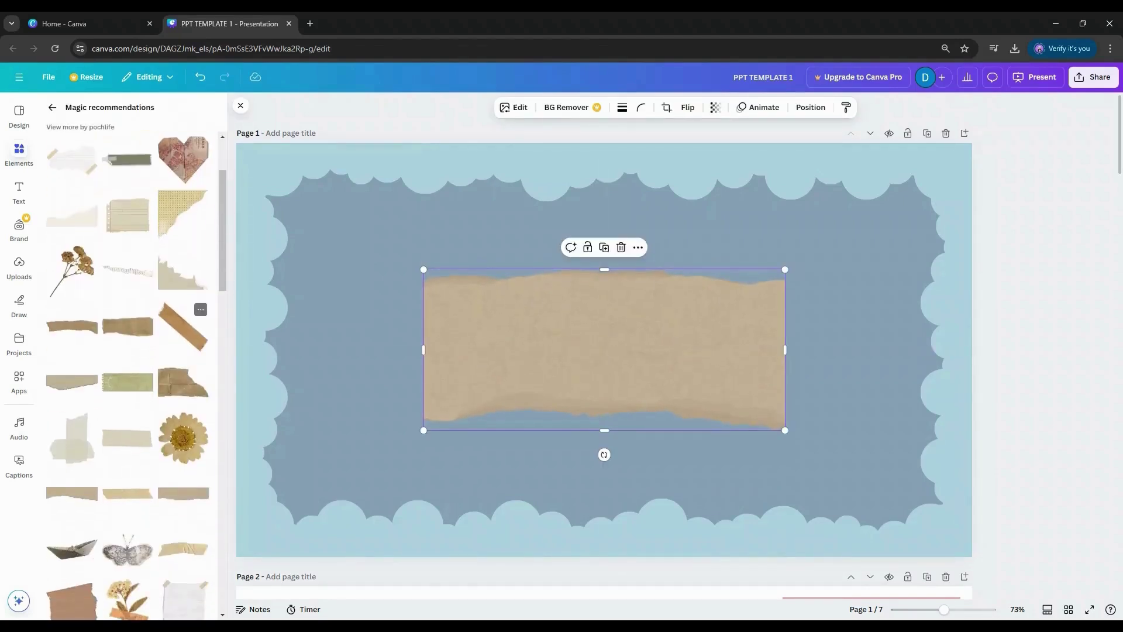
left_click_drag(183, 327, 813, 302)
left_click(772, 238)
Group the torn paper with its two tape strips.
left_click(742, 107)
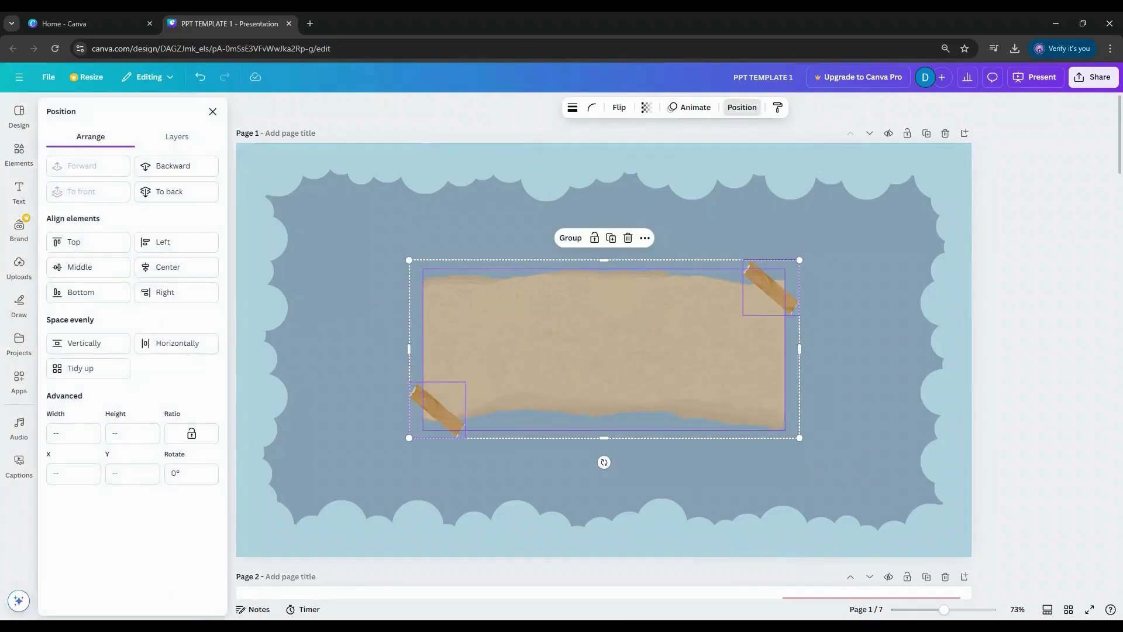
key("ctrl+g")
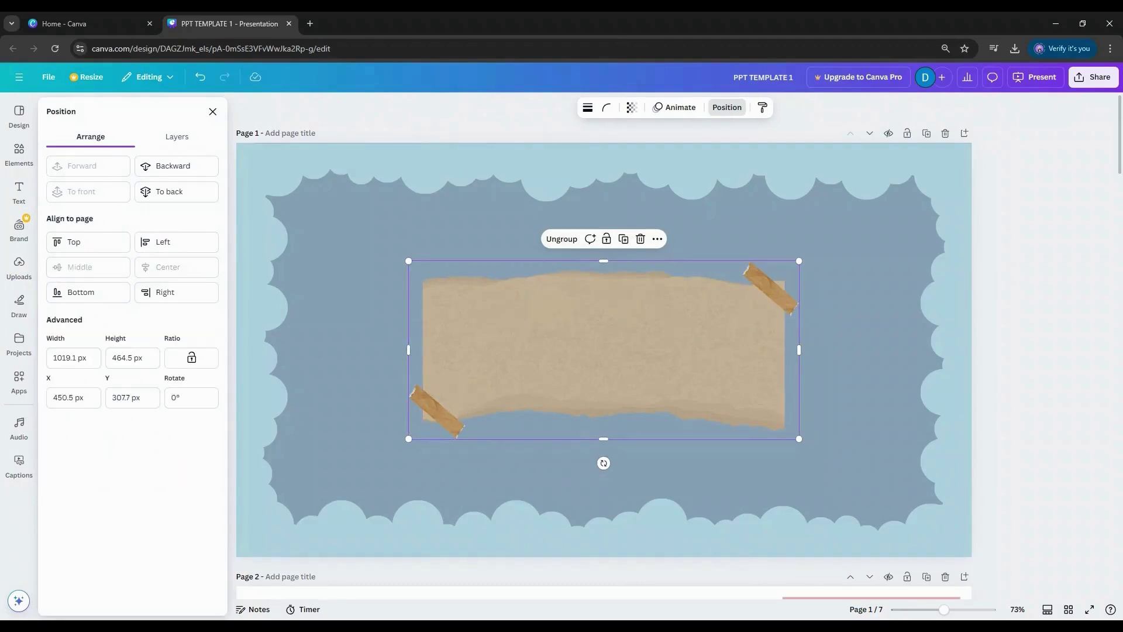
left_click(213, 112)
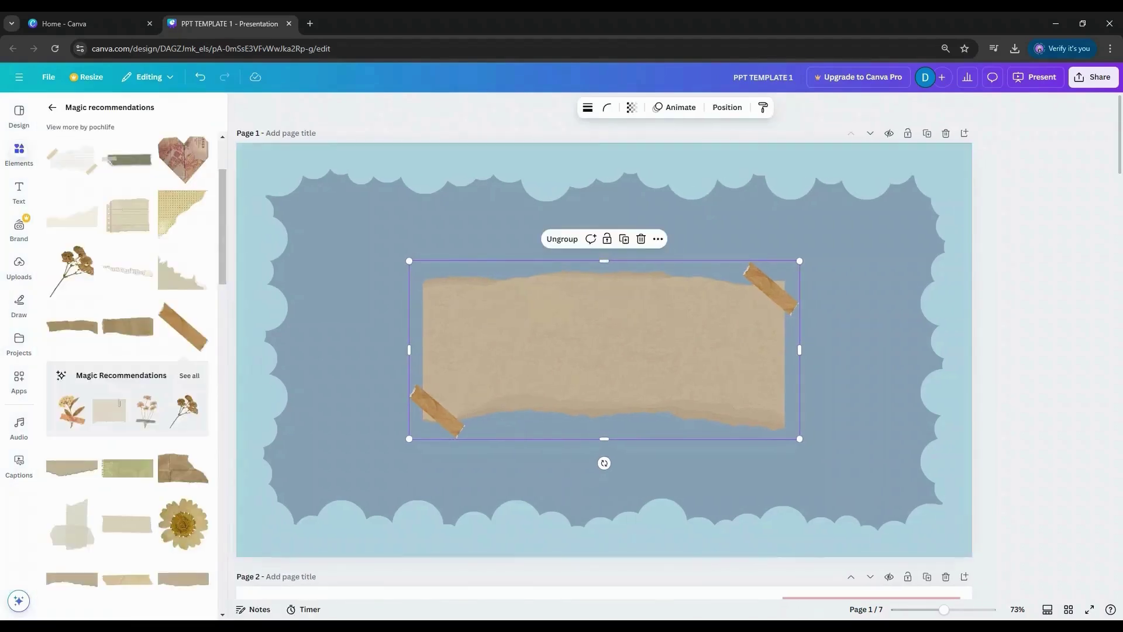
Add a heading to page 1 reading "Add Title Here".
left_click(18, 192)
left_click(106, 262)
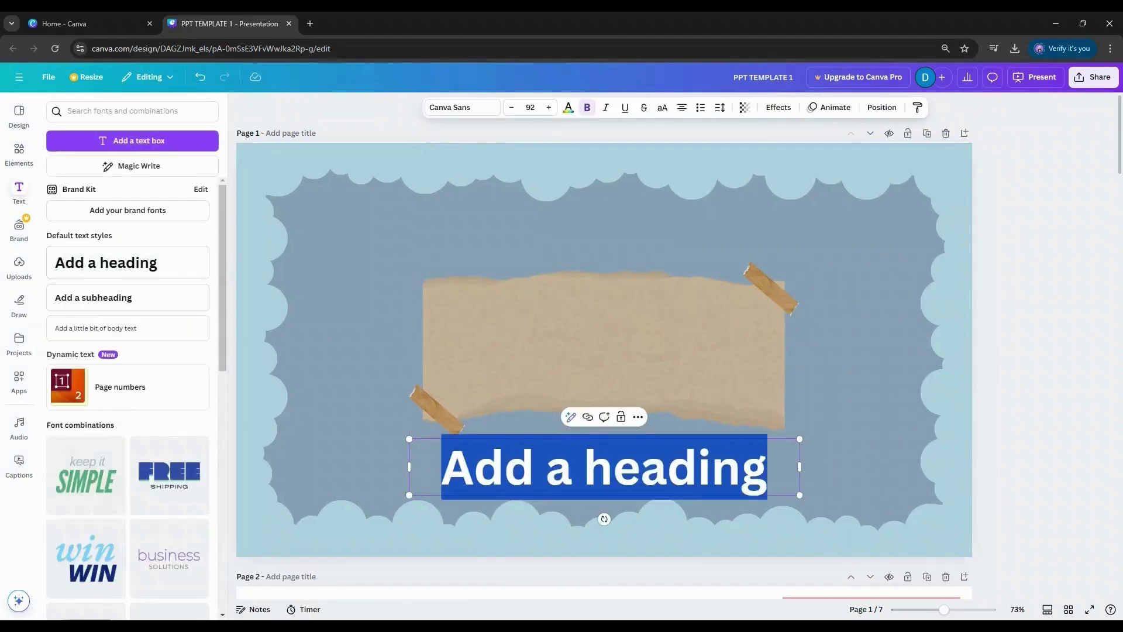
type("a")
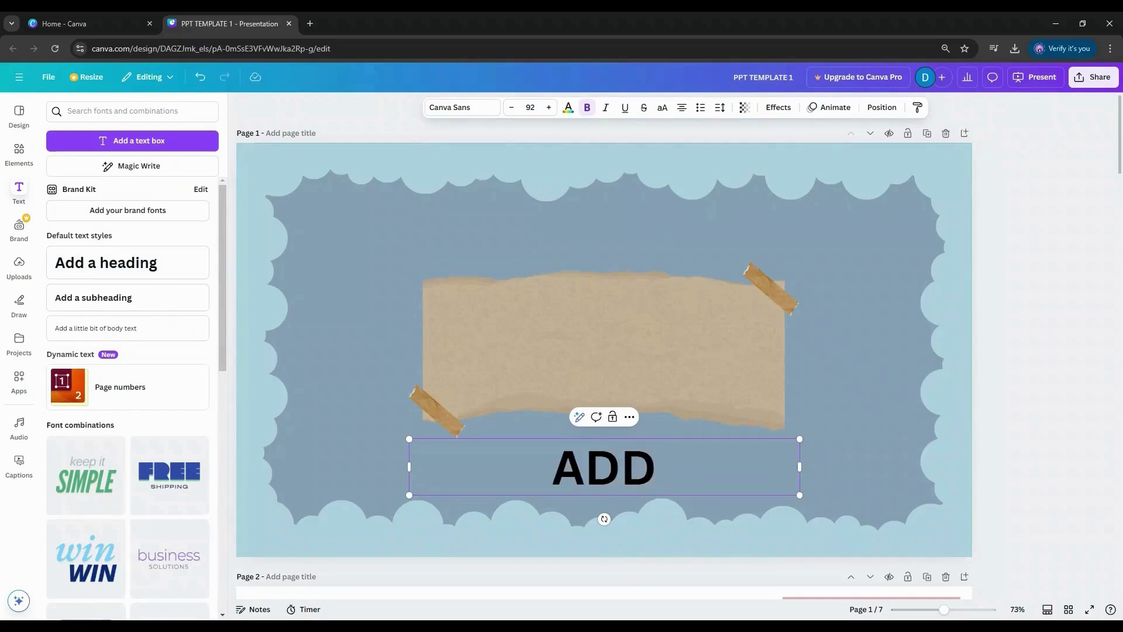
type("dd t")
key("BackSpace")
type("Tit")
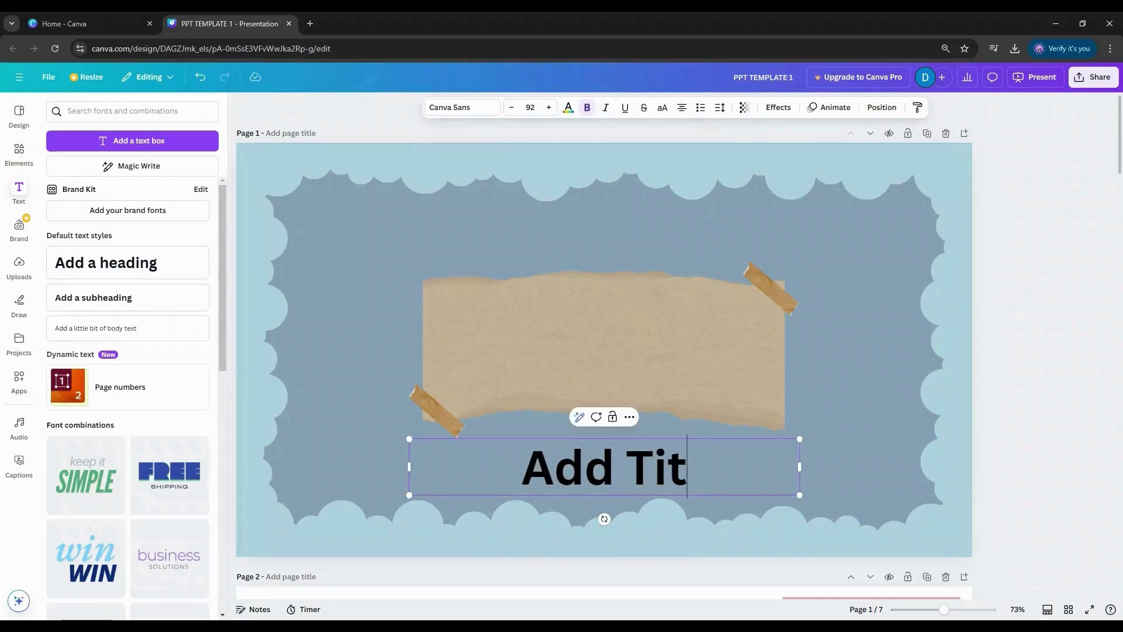
type("le Here")
Set the heading's font to Apricots and center the heading on the torn paper.
scroll(604, 339, "down", 2)
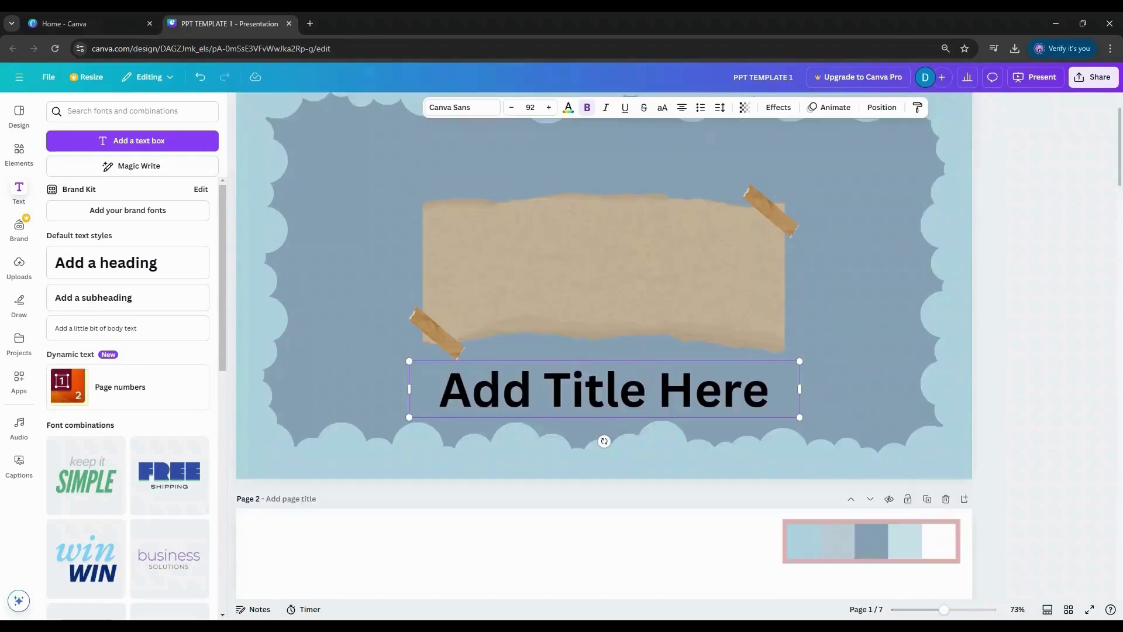
scroll(604, 339, "up", 2)
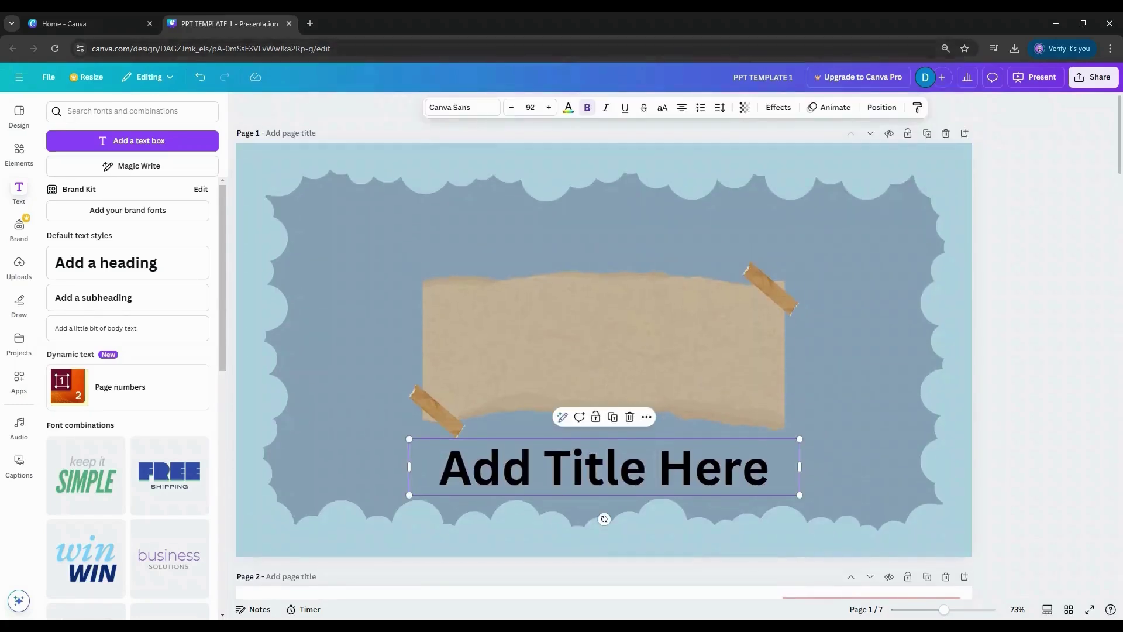
left_click(462, 107)
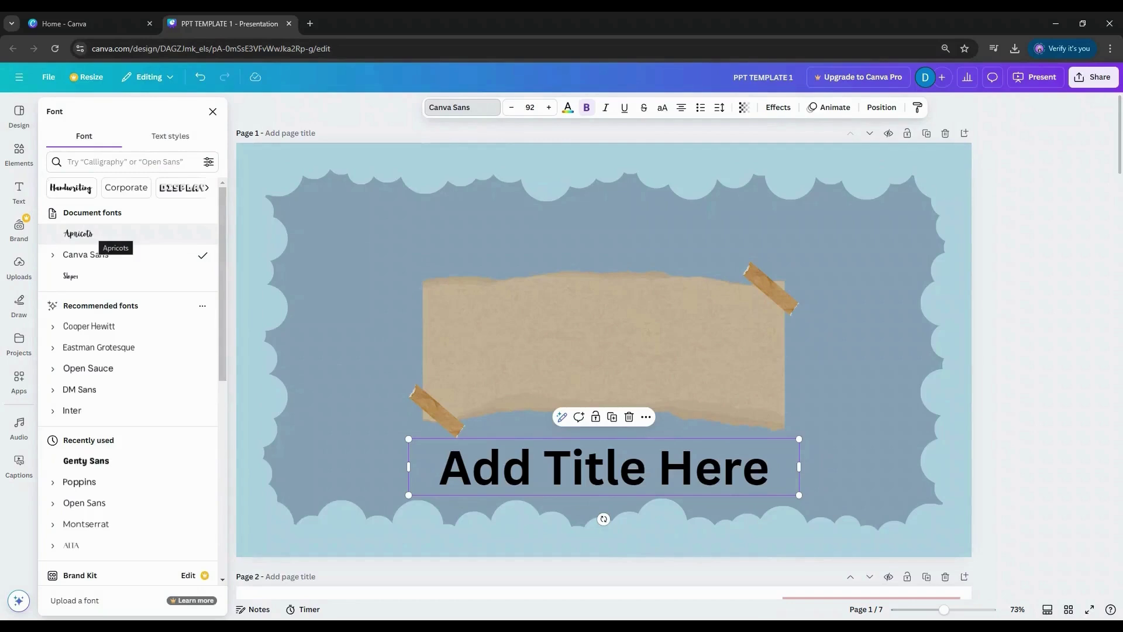
left_click(78, 233)
left_click_drag(603, 467, 604, 349)
Tilt the taped paper group slightly counterclockwise behind the heading.
left_click(604, 413)
left_click_drag(603, 463, 648, 475)
scroll(622, 462, "down", 1)
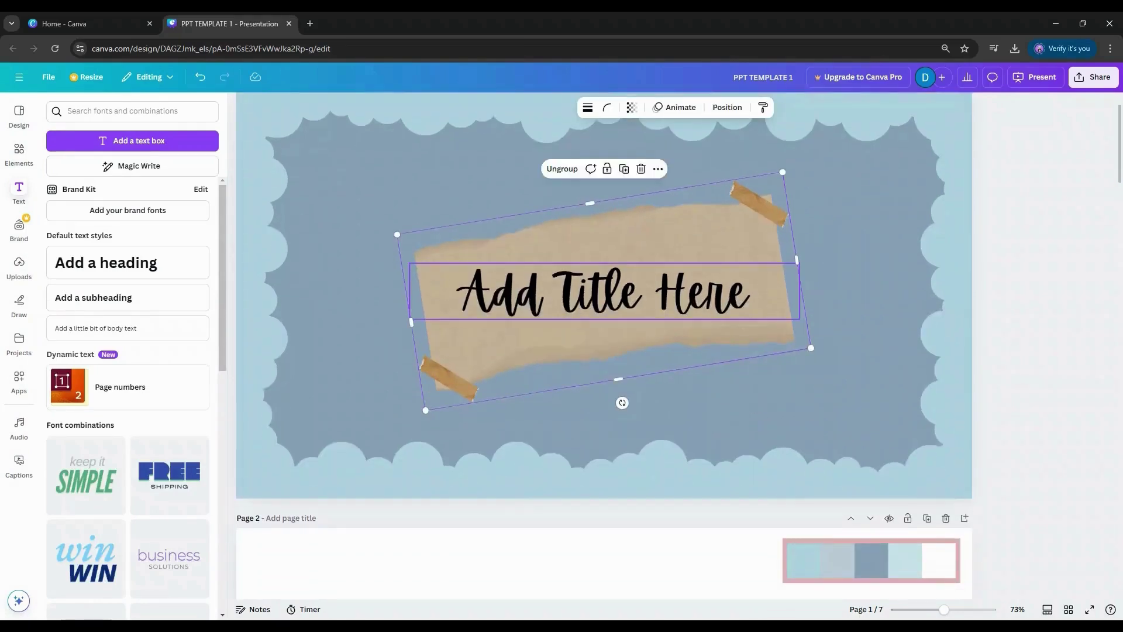
Shrink the heading slightly and re-center it on the tilted paper.
left_click(605, 293)
left_click_drag(800, 320, 782, 315)
left_click_drag(595, 289, 604, 292)
Scale the tilted paper group down slightly, keeping it centered behind the heading.
scroll(608, 292, "up", 1)
left_click(758, 264)
left_click_drag(783, 230, 757, 266)
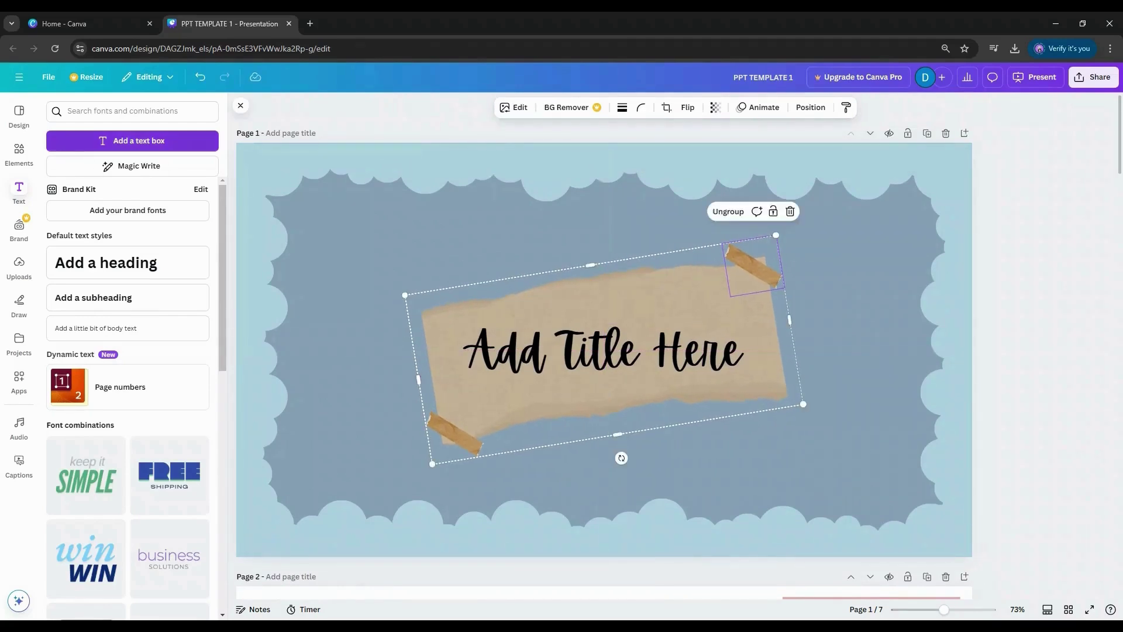
Leave the recommendations, clear the torn paper search, and show all recently used elements.
left_click(19, 153)
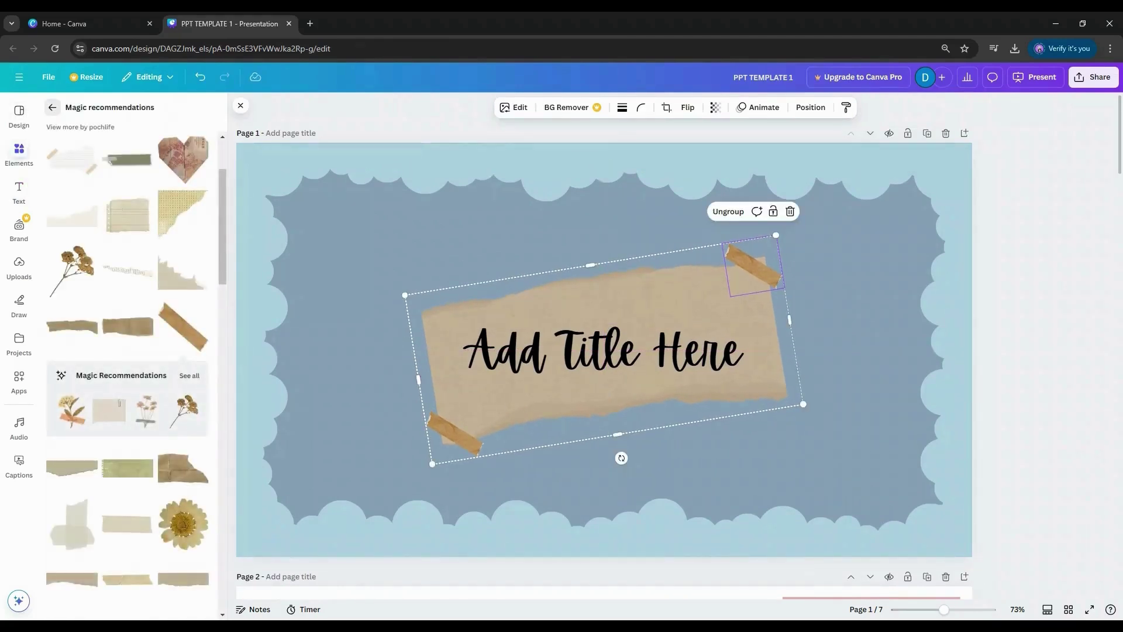
left_click(52, 107)
scroll(128, 274, "up", 1)
left_click(189, 111)
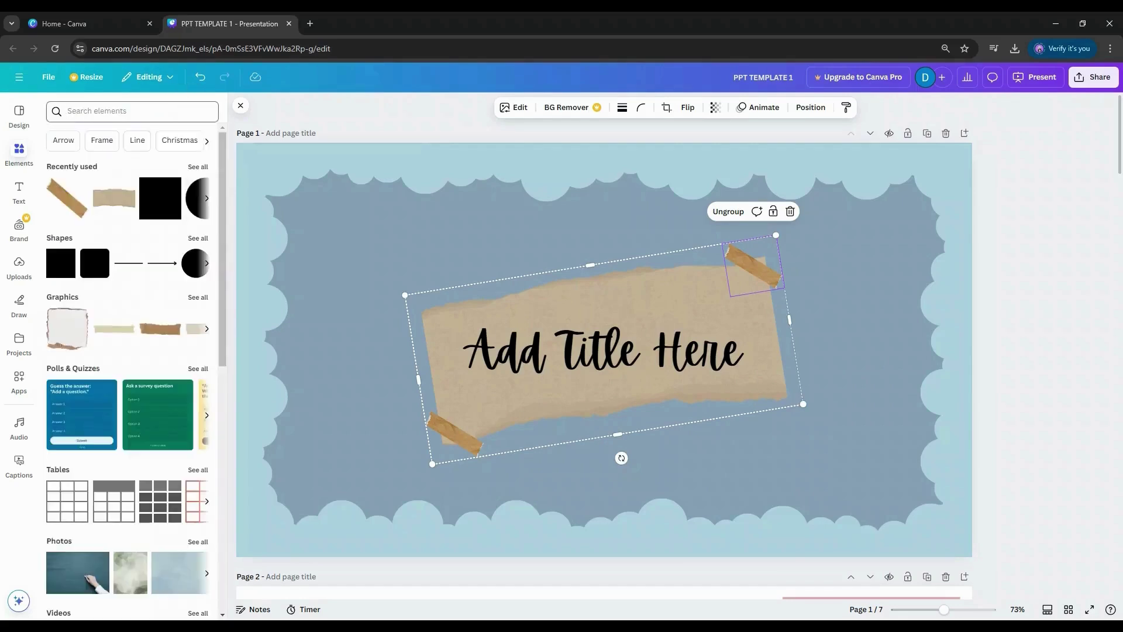
left_click(198, 166)
Add the pink accent strokes graphic, then shrink, rotate and place it just outside the paper's upper-left corner.
scroll(127, 351, "down", 5)
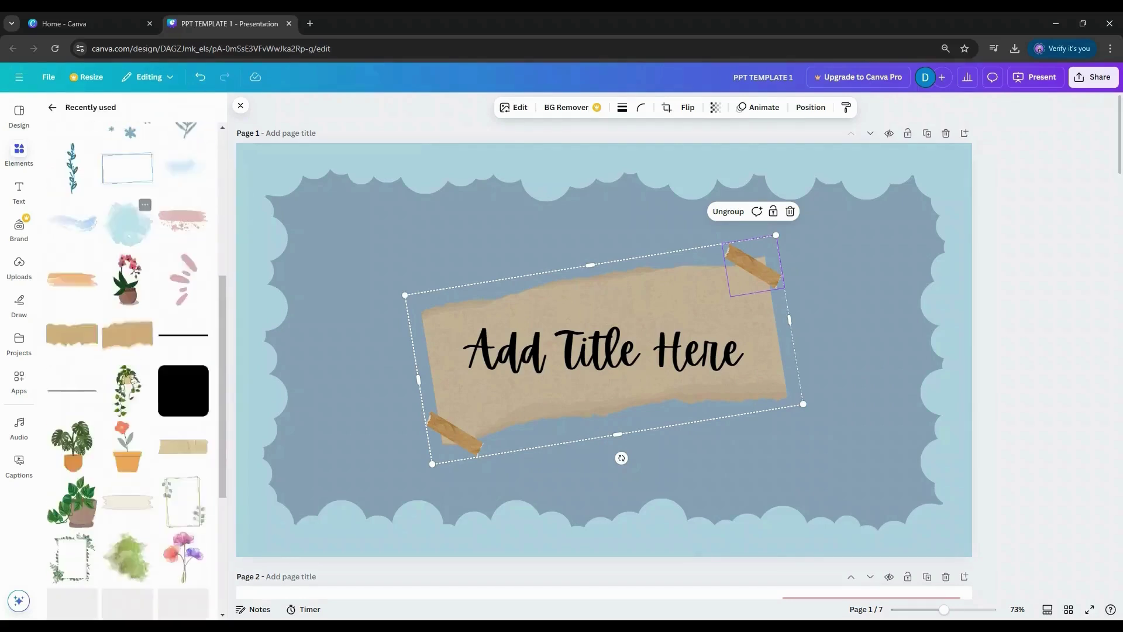
scroll(127, 351, "up", 4)
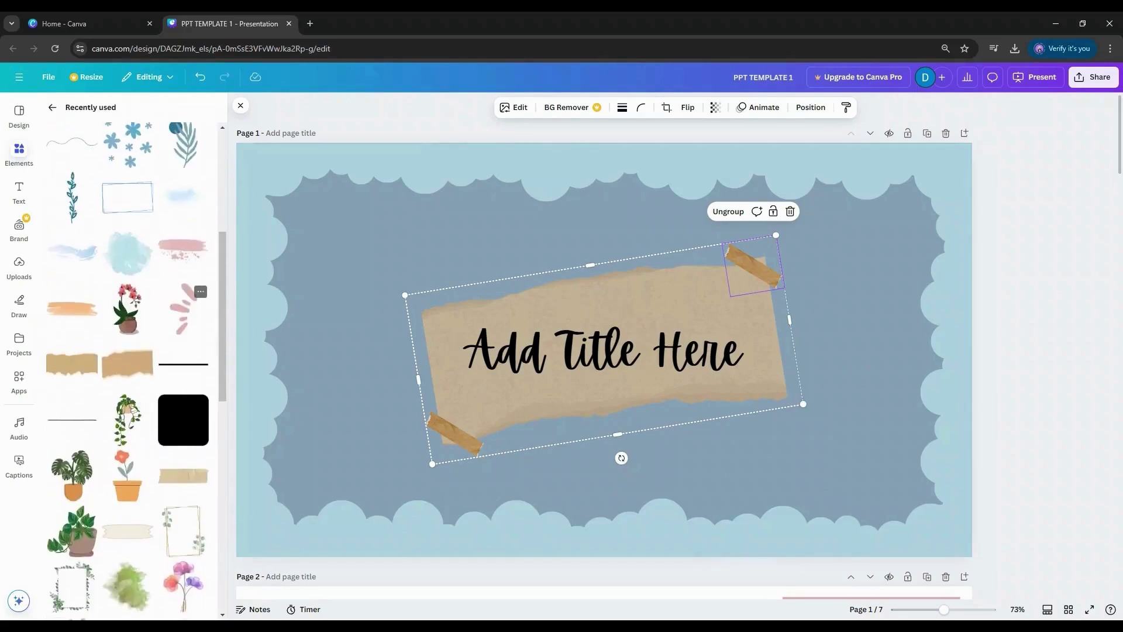
left_click(183, 309)
left_click_drag(602, 454, 571, 456)
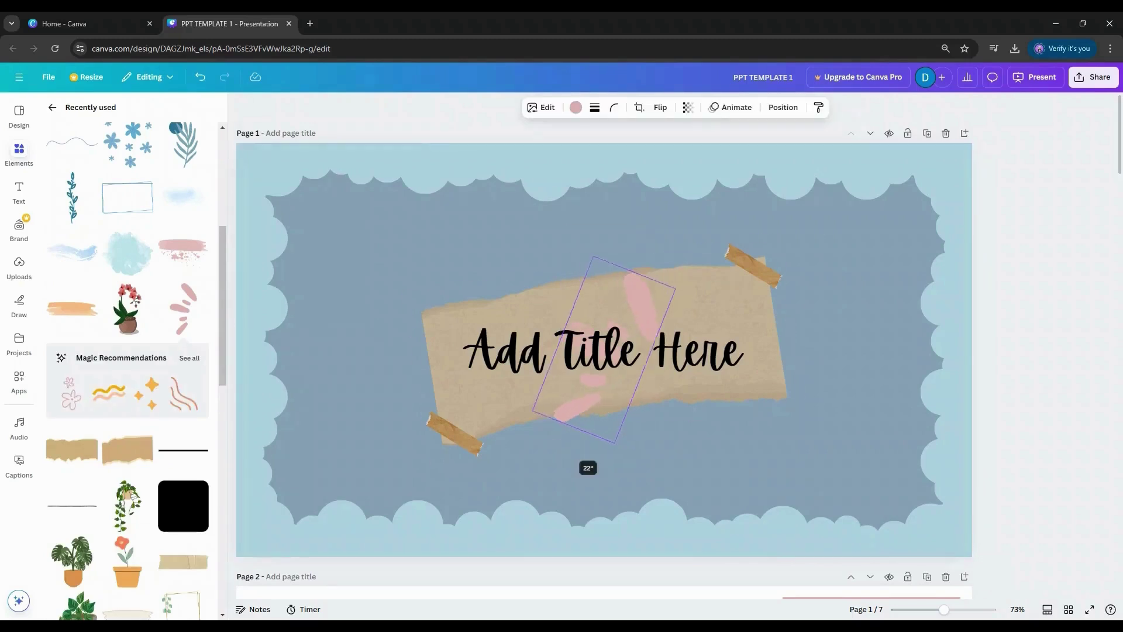
left_click_drag(556, 406, 556, 407)
left_click_drag(584, 441, 615, 356)
left_click_drag(616, 311, 419, 284)
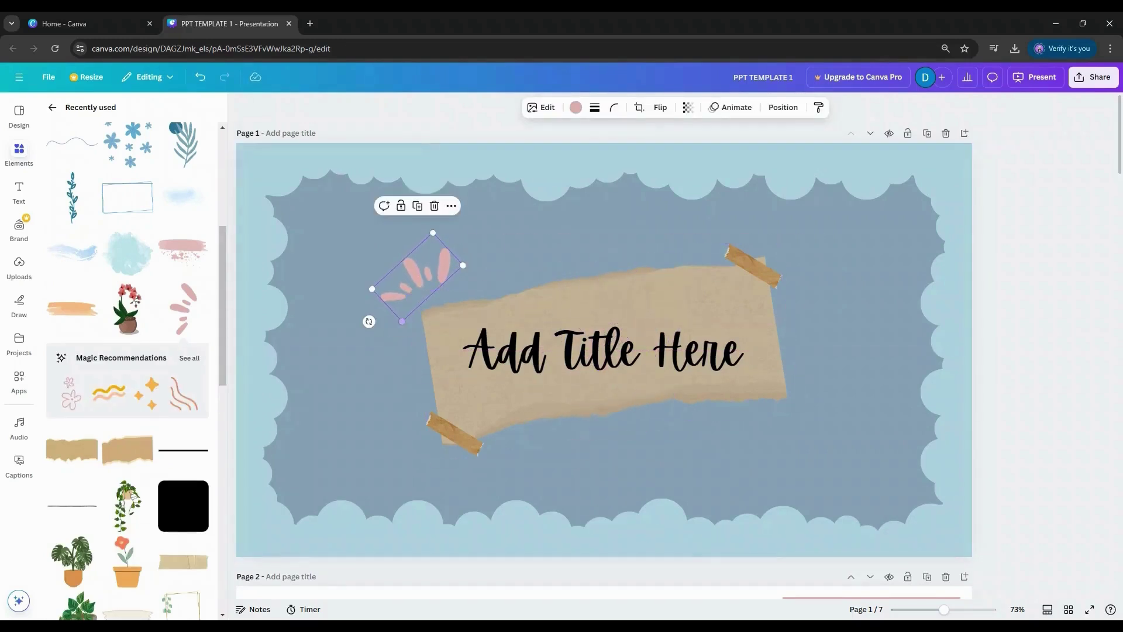
left_click_drag(402, 321, 403, 317)
Add the potted pink orchid graphic, scaled down and placed over the paper's right end.
left_click(127, 309)
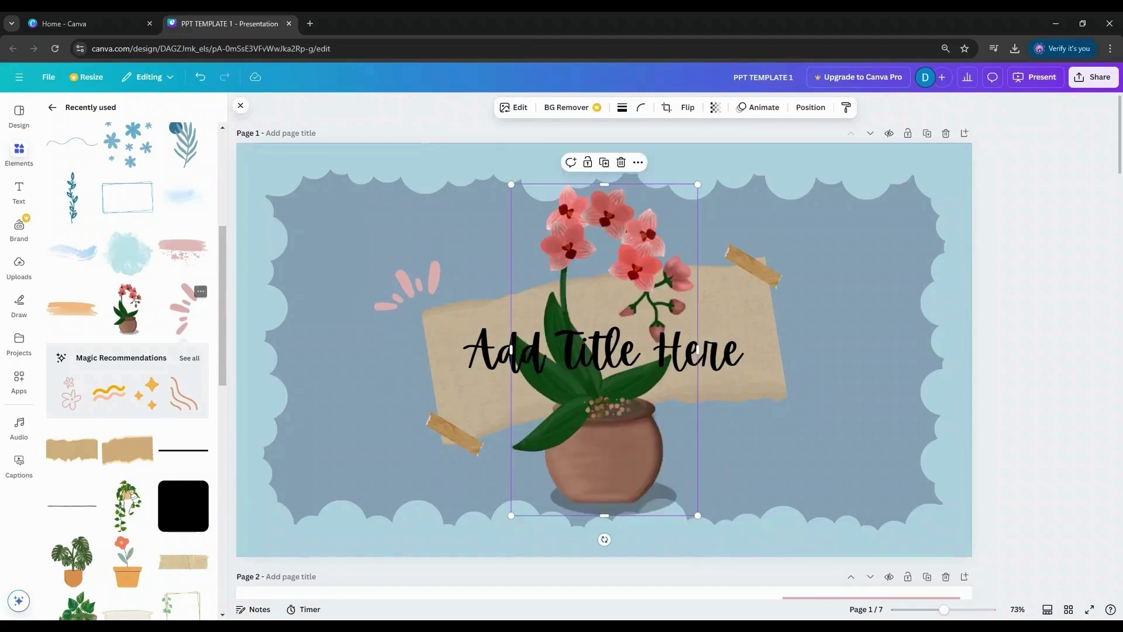
left_click_drag(511, 184, 629, 394)
left_click_drag(664, 456, 785, 396)
left_click_drag(752, 340, 743, 287)
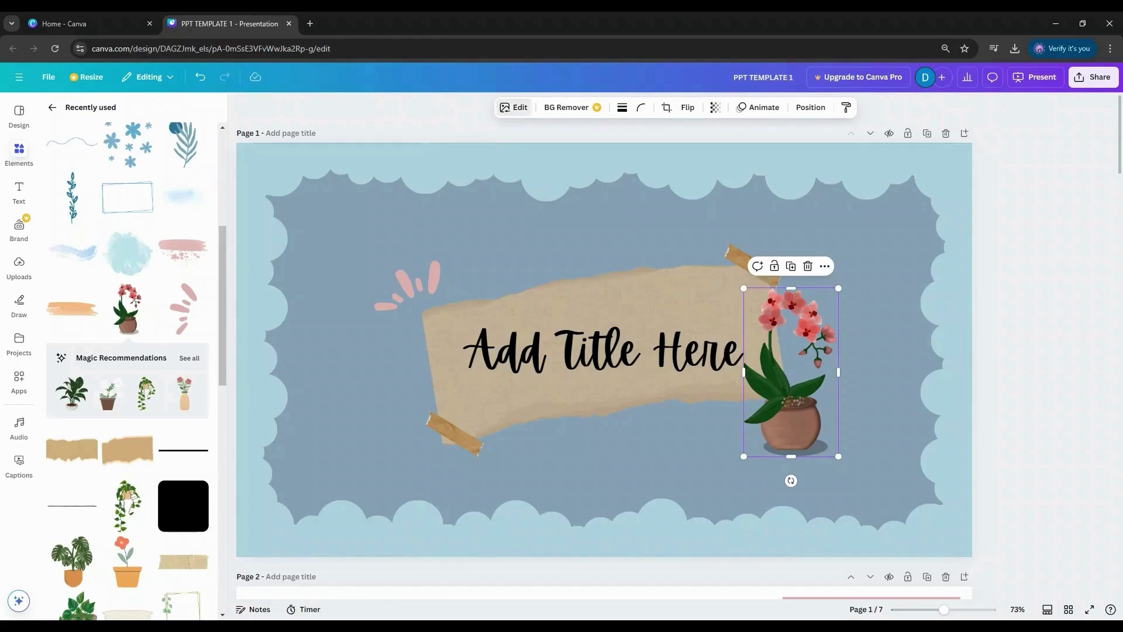
Apply a Backdrop shadow to the potted orchid.
left_click(513, 107)
left_click(70, 392)
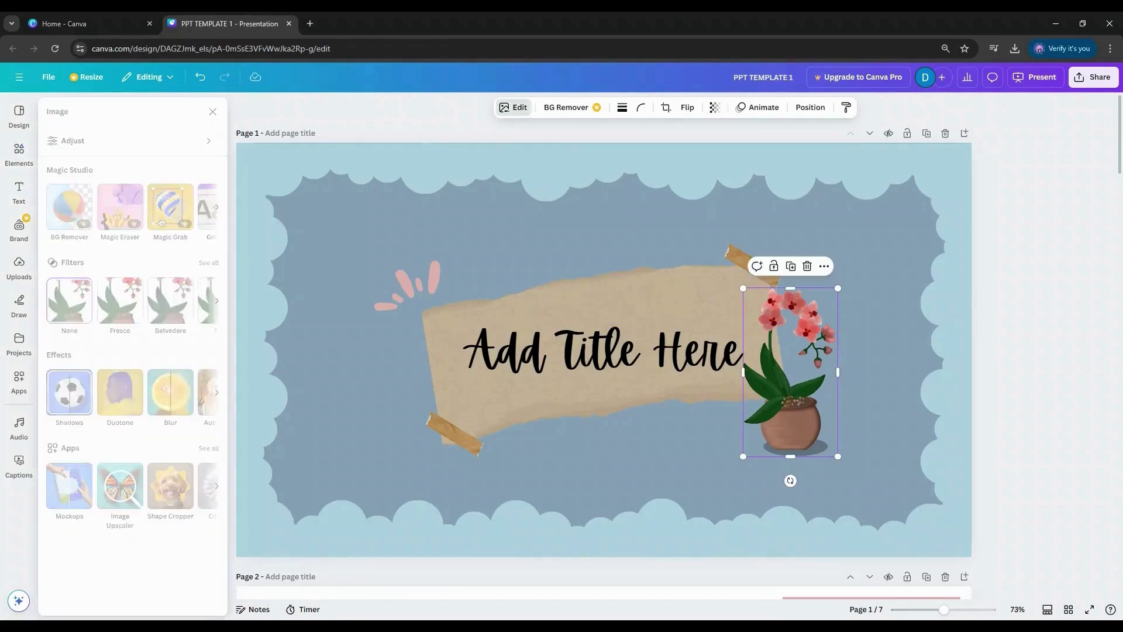
left_click(73, 380)
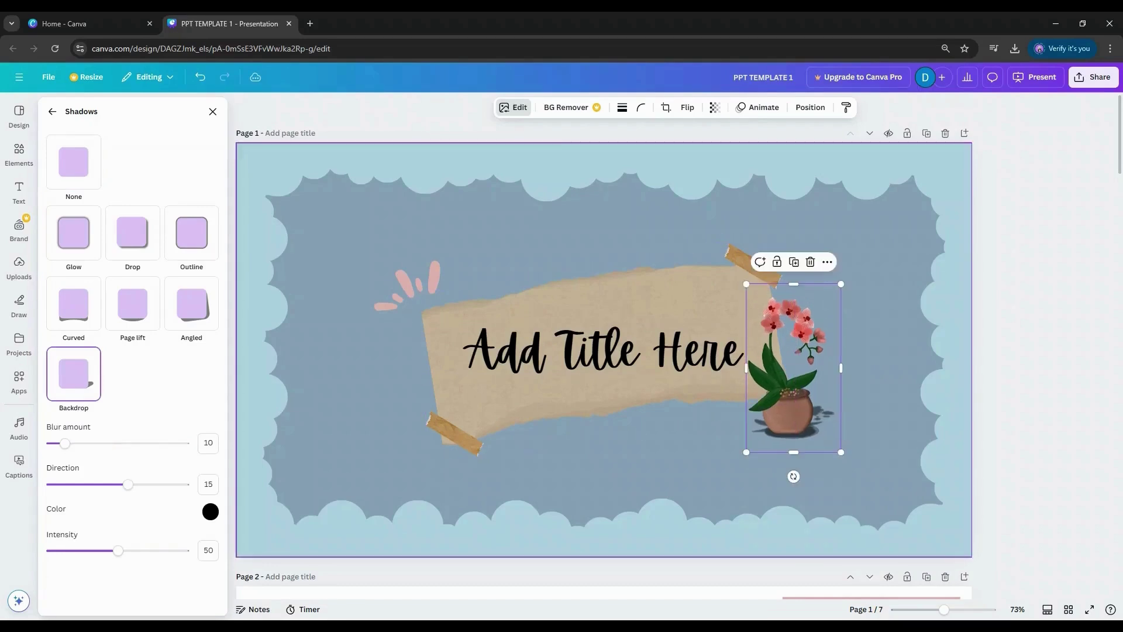
Adjust the shadowed orchid's size and move it slightly up at the paper's right end.
left_click_drag(838, 447, 849, 465)
left_click_drag(799, 391, 797, 380)
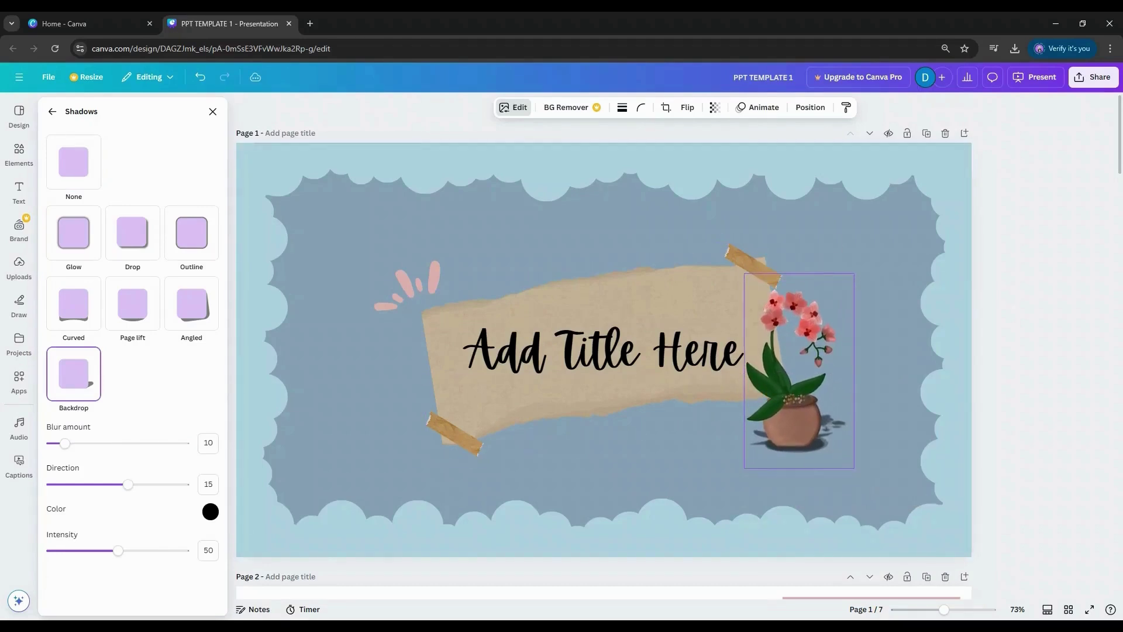
left_click_drag(853, 468, 844, 451)
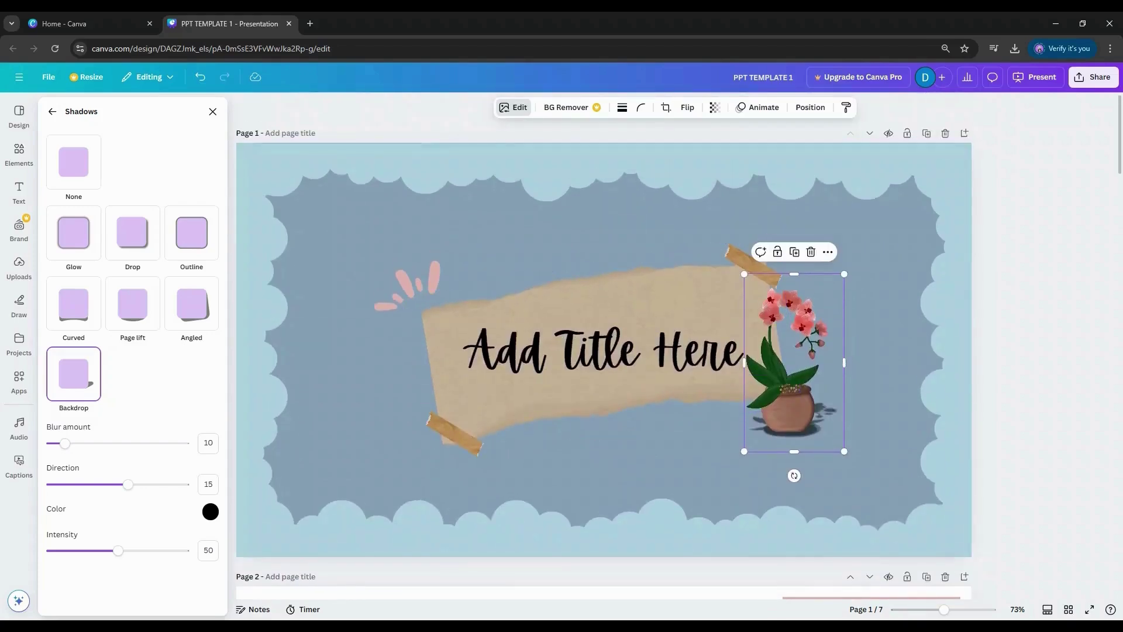
Slightly shrink the taped torn-paper group, centre it on the slide, and nudge the potted orchid beside it.
left_click(643, 351)
left_click(591, 395)
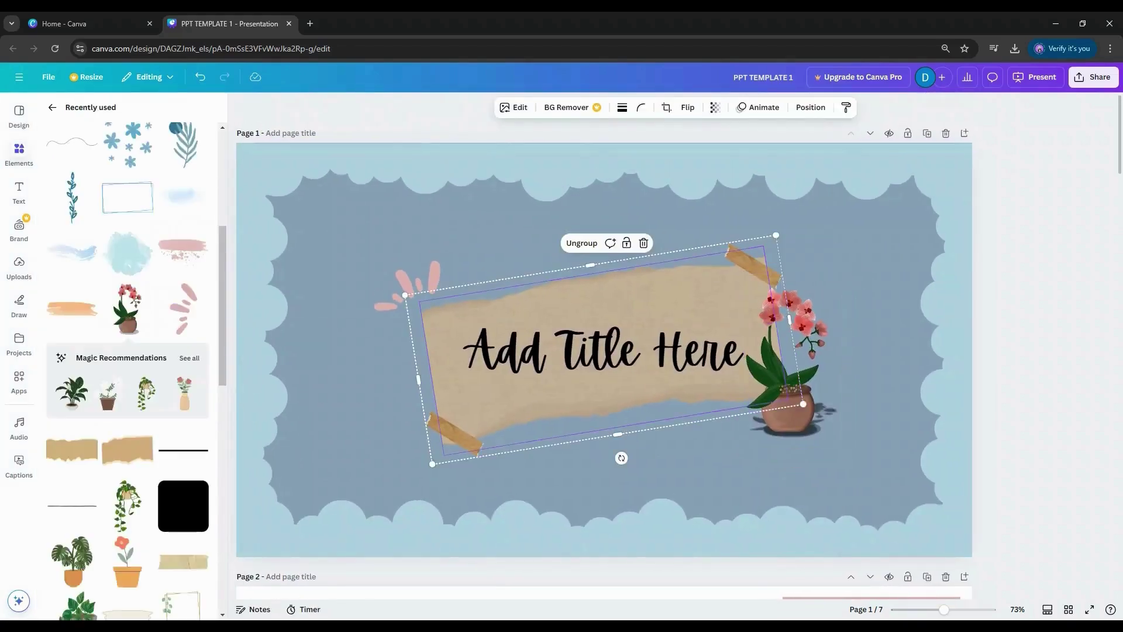
left_click_drag(432, 464, 441, 461)
left_click_drag(509, 401, 501, 402)
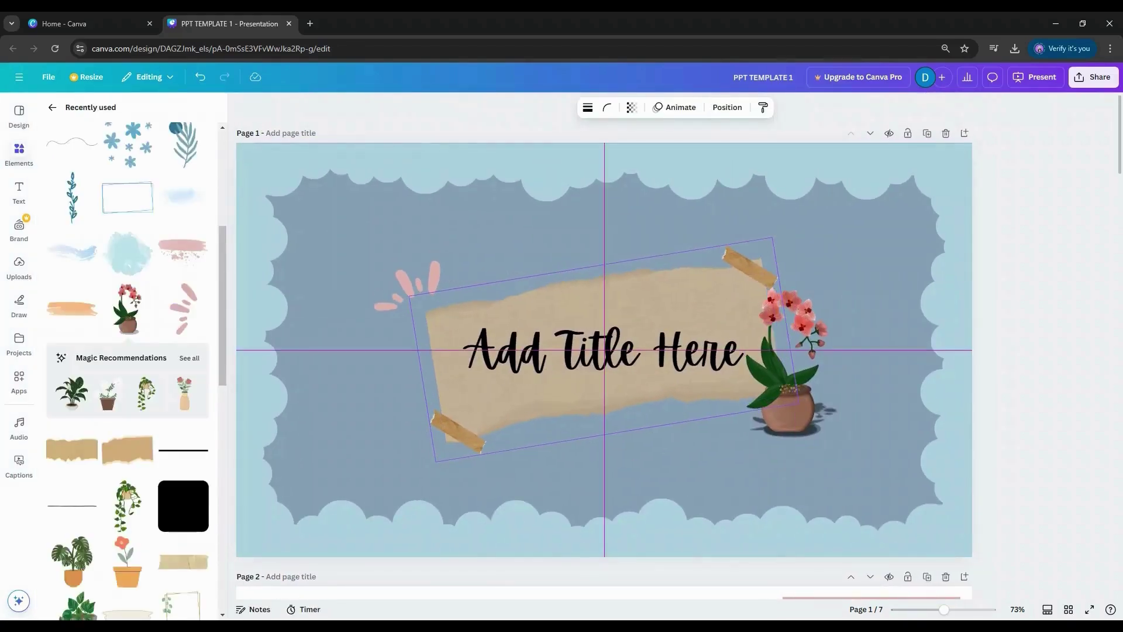
left_click(790, 351)
left_click_drag(795, 363, 799, 363)
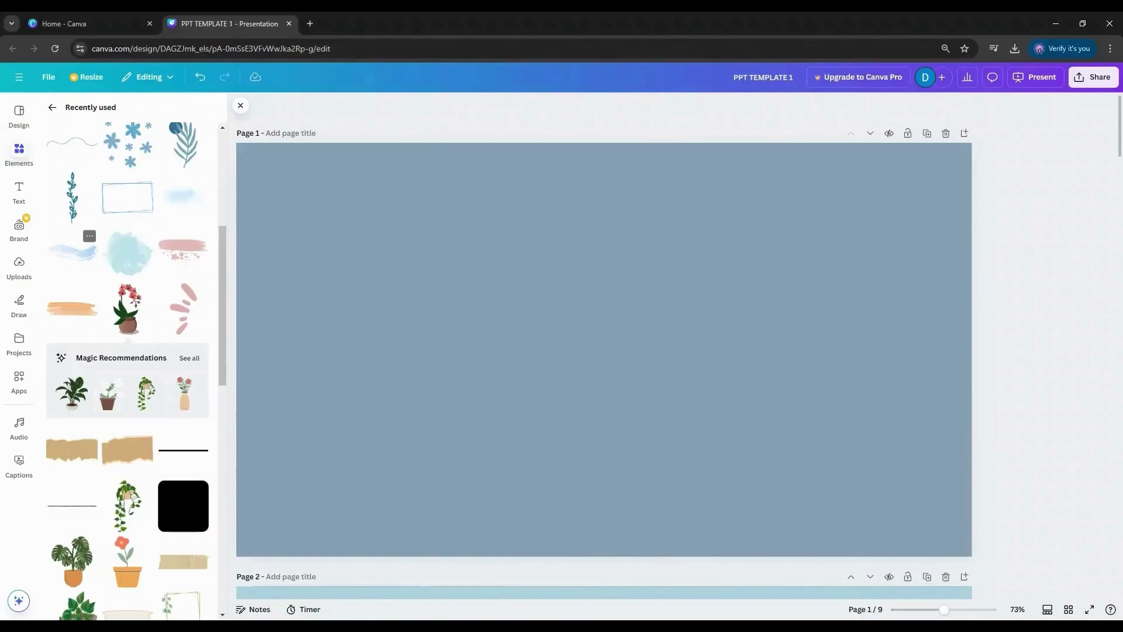
Add a line to the blank slate-blue page and format it with weight 2, a dashed style and a pale blue colour.
mouse_move(19, 116)
left_click(18, 154)
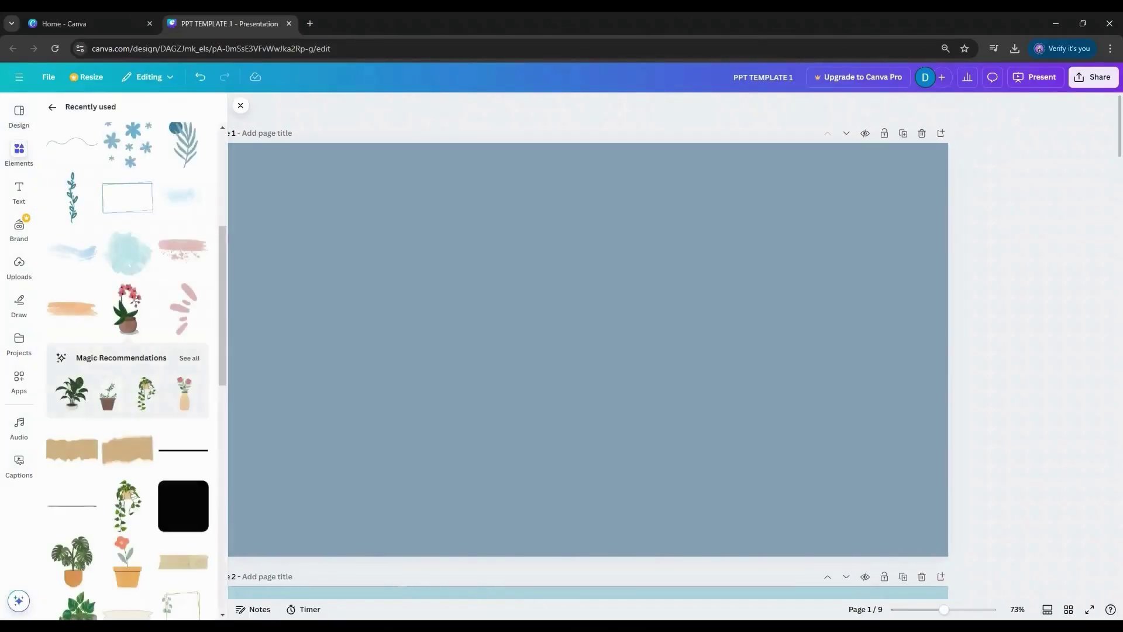
key("l")
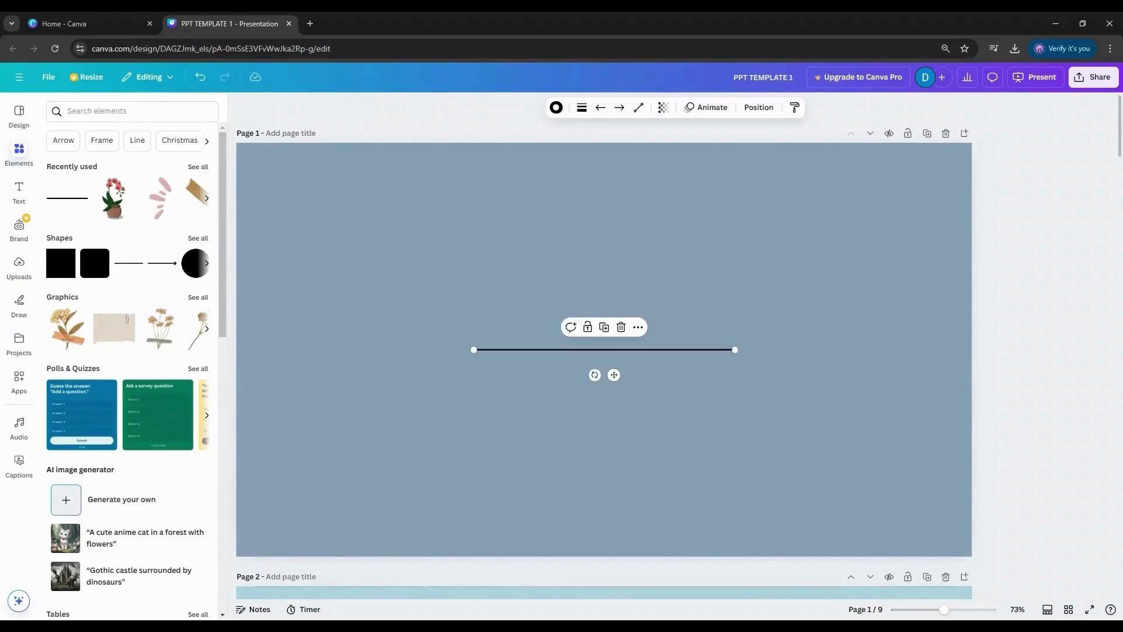
left_click(581, 107)
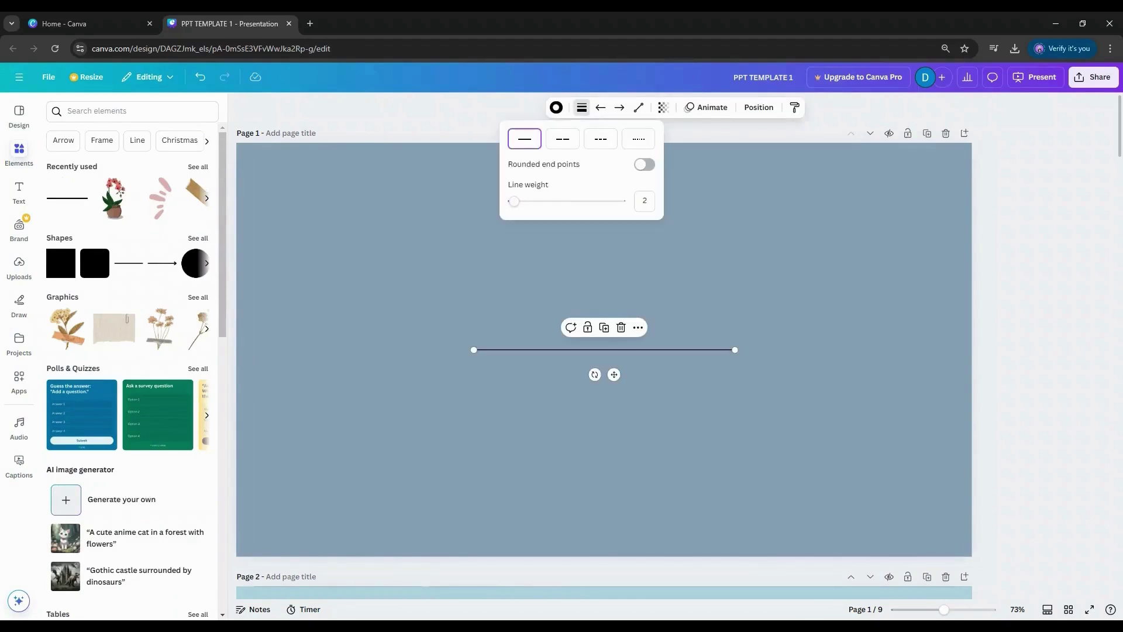
left_click(555, 107)
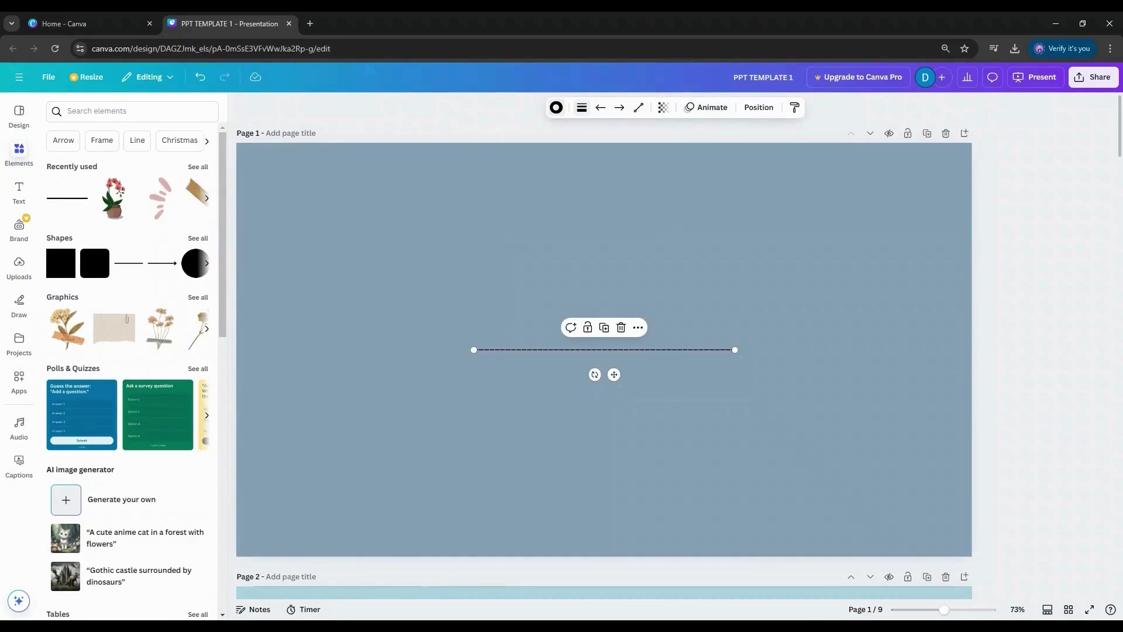
left_click(141, 246)
Rotate the dashed line to 90° and place it against the page's top edge near the left side.
left_click_drag(603, 350, 556, 304)
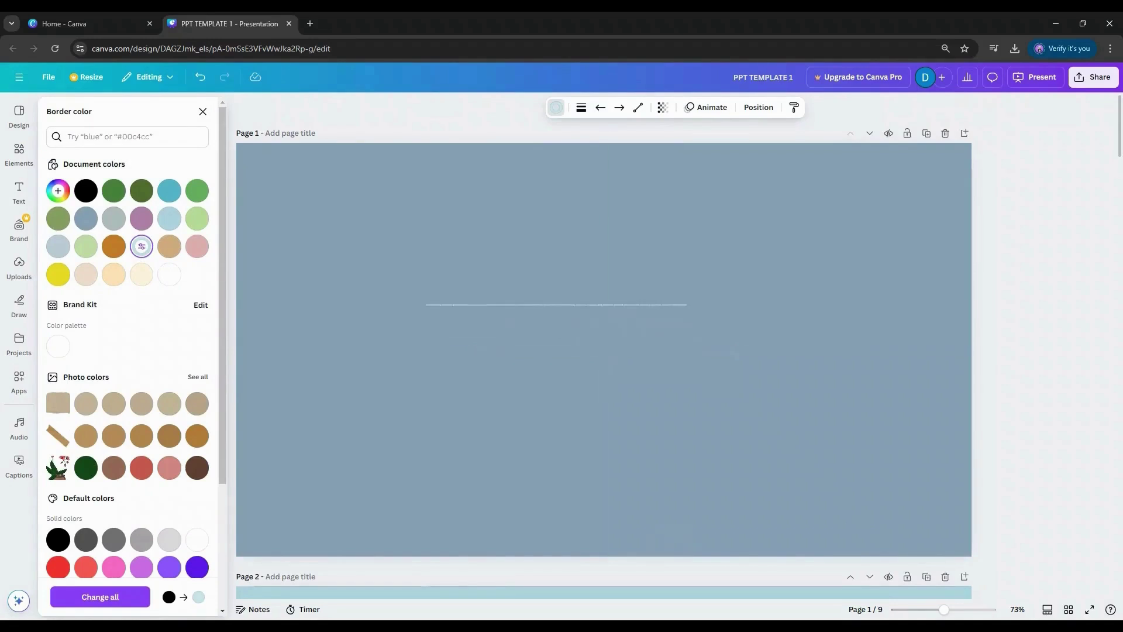
left_click(758, 107)
type("9")
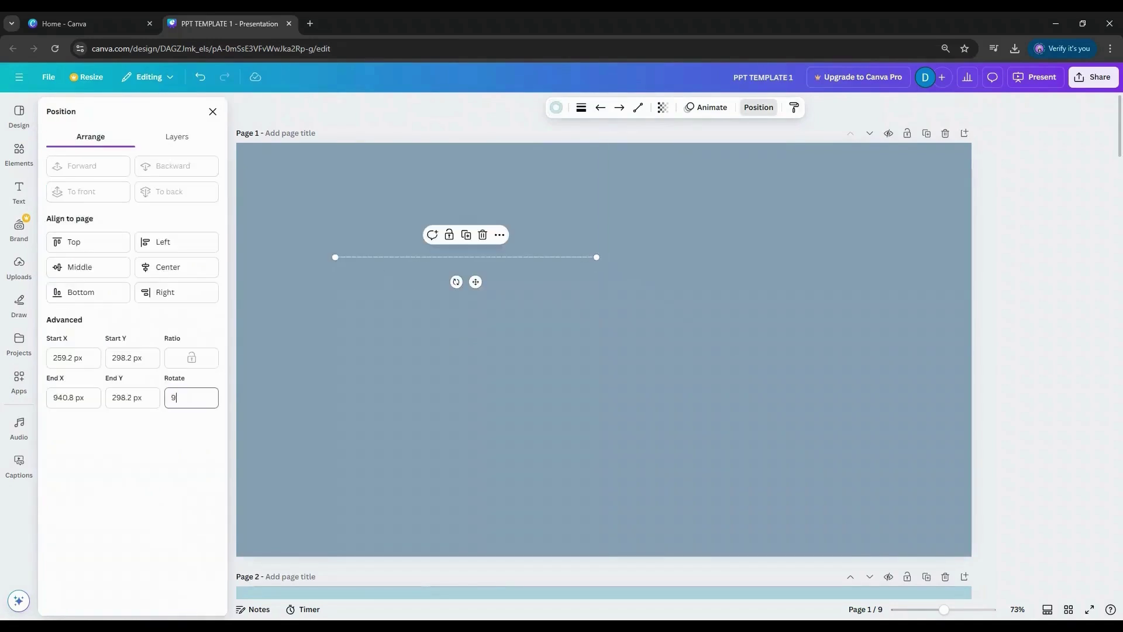
type("0")
key("Return")
left_click_drag(441, 266, 240, 283)
Duplicate the vertical dashed line repeatedly to make a row of ten evenly spaced lines.
left_click(275, 427)
left_click(278, 426)
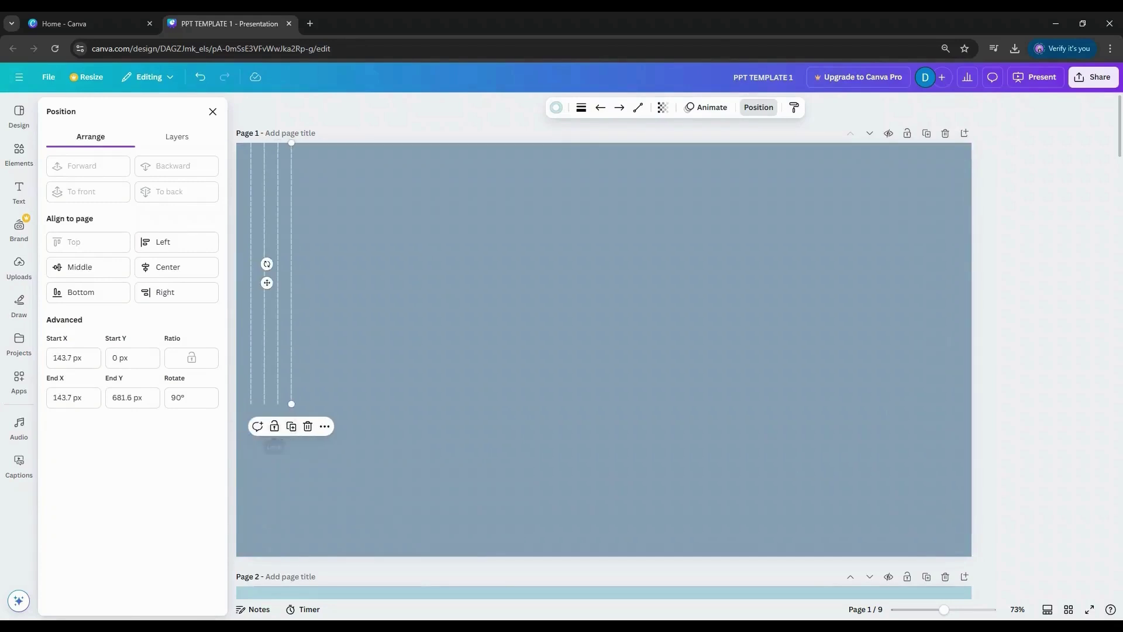
left_click(291, 427)
left_click(305, 426)
left_click(318, 427)
left_click(331, 427)
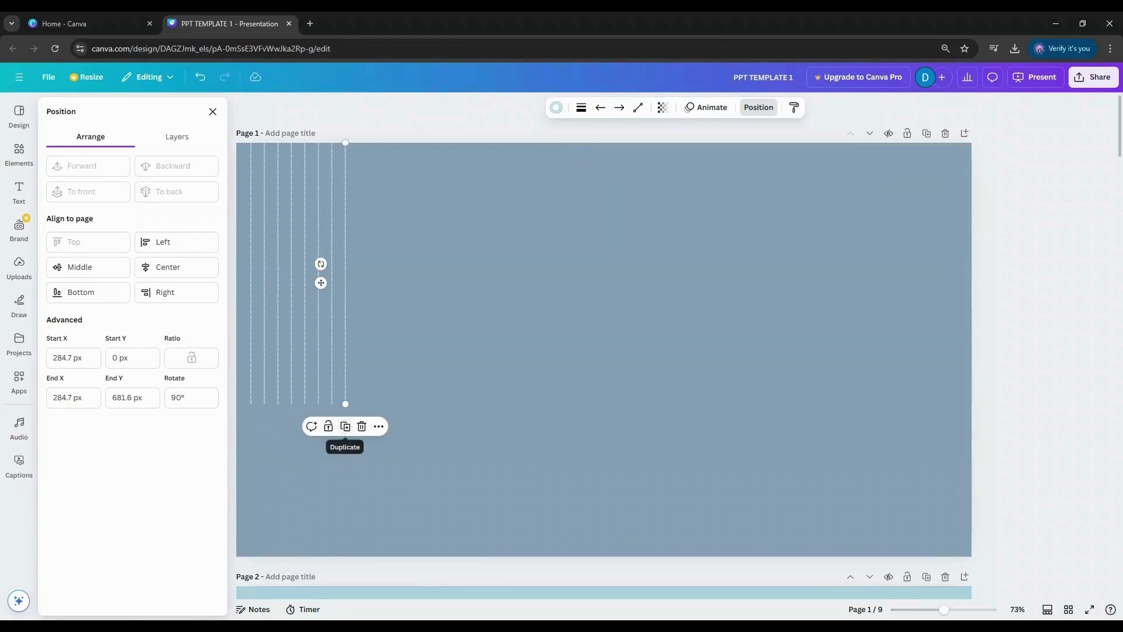
left_click(345, 427)
left_click(359, 426)
Duplicate the set of ten vertical lines repeatedly until the lines span the page's width.
left_click_drag(394, 284, 243, 307)
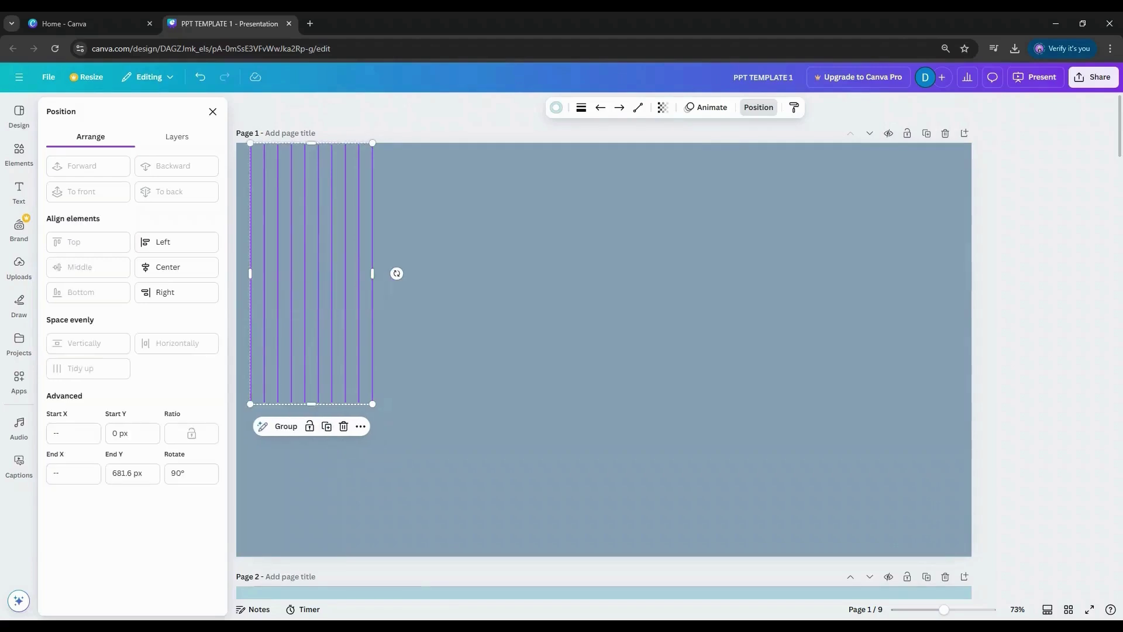
key("Escape")
left_click_drag(407, 312, 236, 337)
left_click(326, 426)
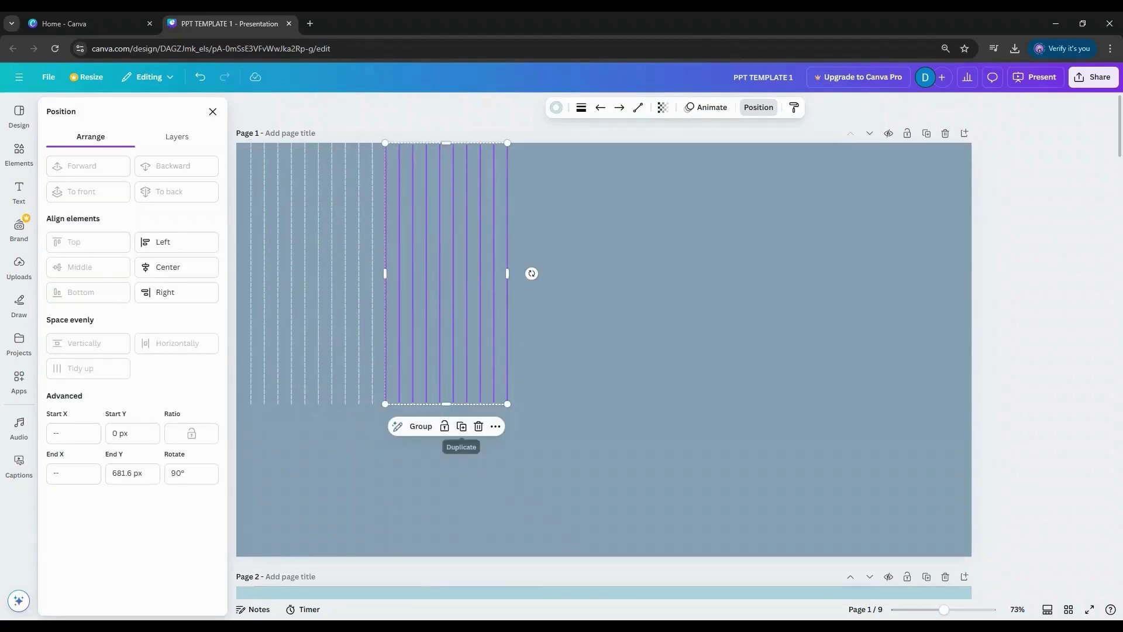
left_click(462, 426)
left_click(596, 426)
left_click(731, 426)
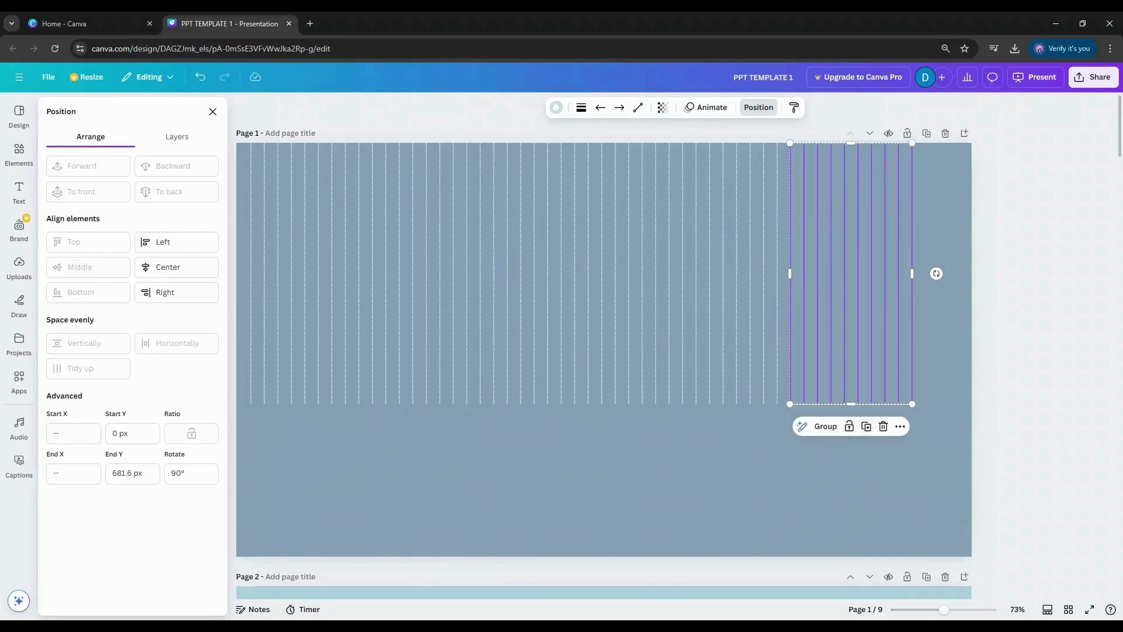
left_click(867, 426)
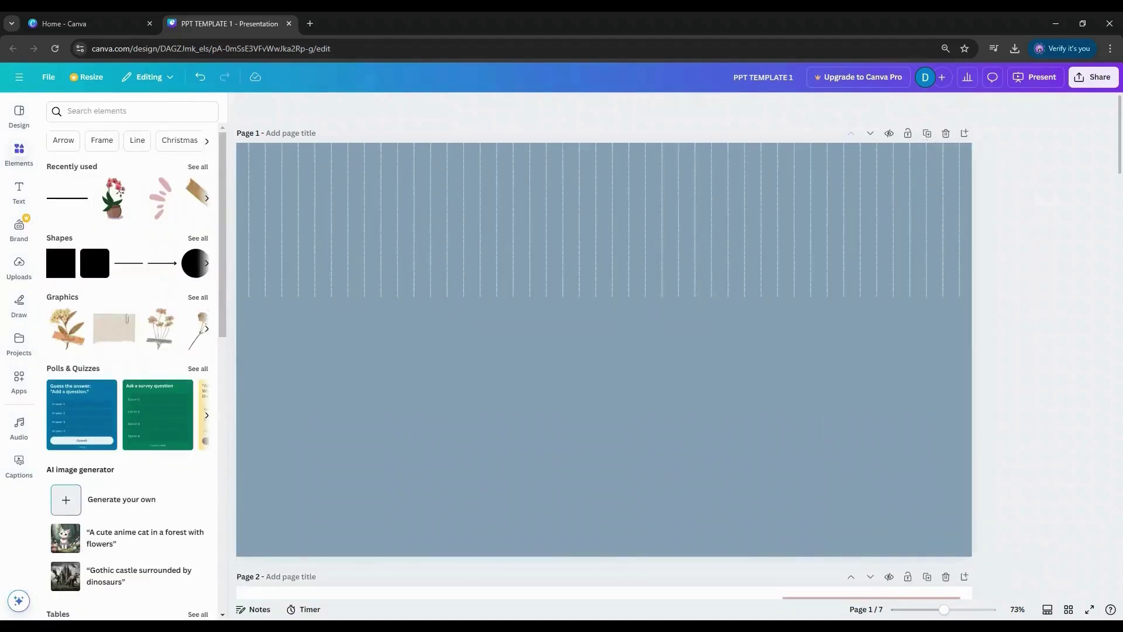
Stretch all the vertical lines together down to the page's bottom edge.
left_click_drag(232, 300, 980, 141)
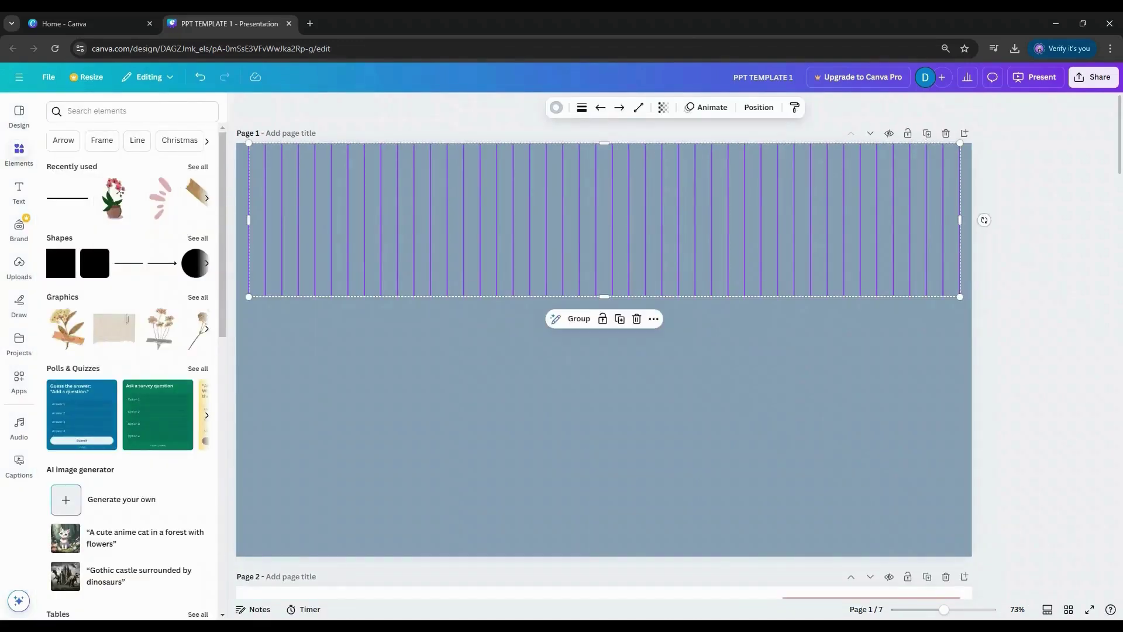
left_click_drag(605, 299, 605, 546)
key("Escape")
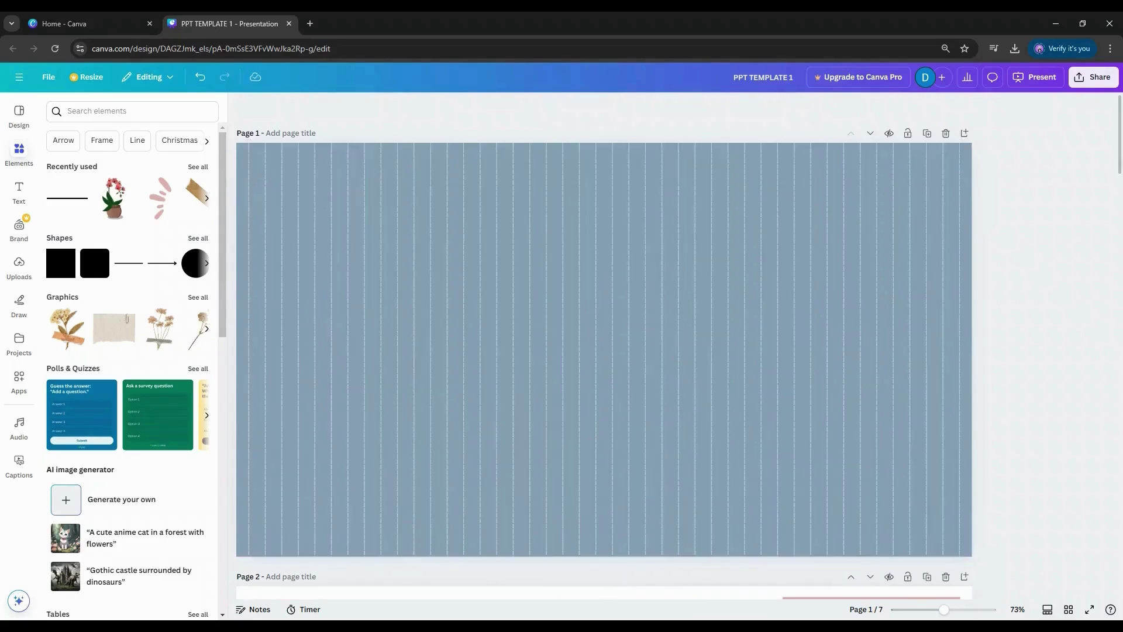
Duplicate one vertical line, rotate the copy to 180°, and place it horizontally near the page's top-left corner.
left_click(454, 292)
left_click(758, 107)
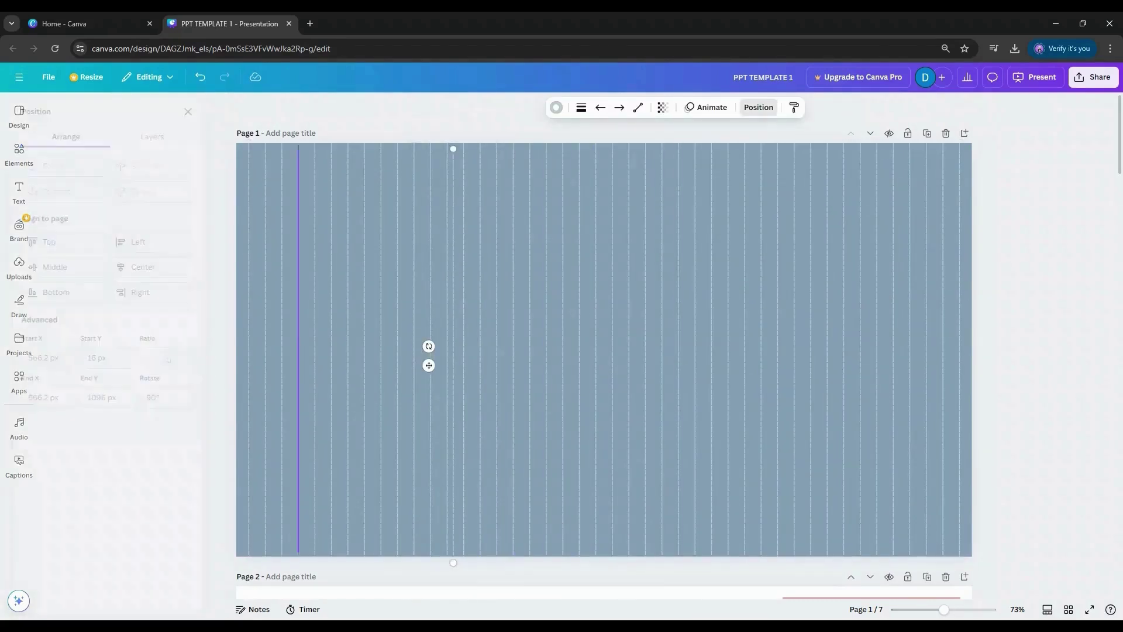
left_click(191, 397)
type("180")
key("Return")
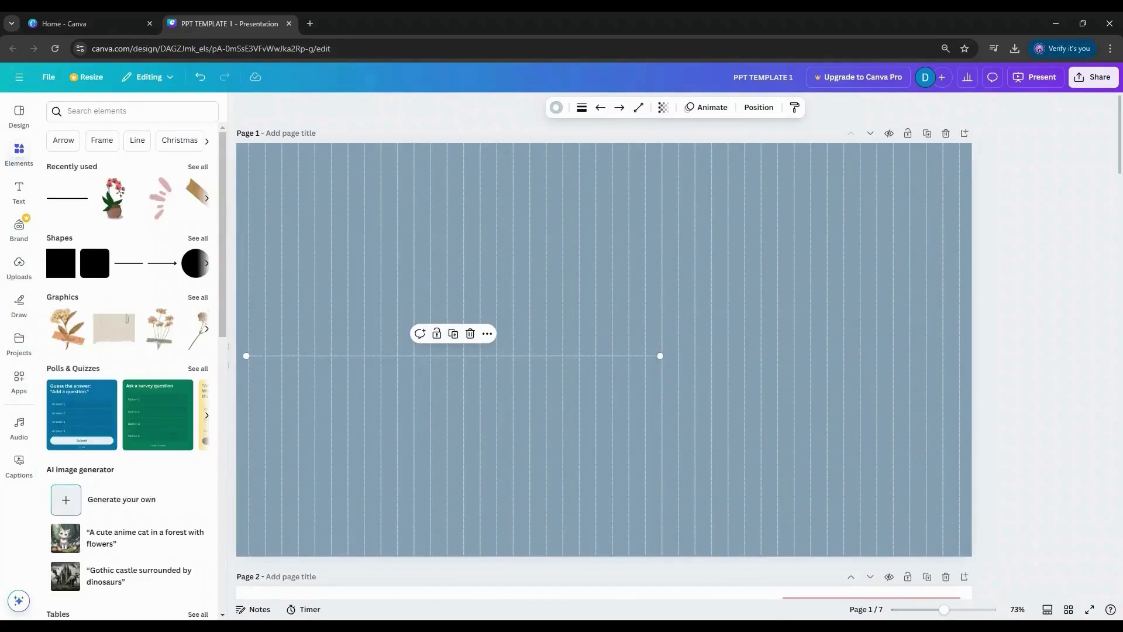
left_click_drag(478, 355, 436, 171)
Duplicate the horizontal line repeatedly down the page to make eleven evenly spaced horizontal lines.
left_click(443, 136)
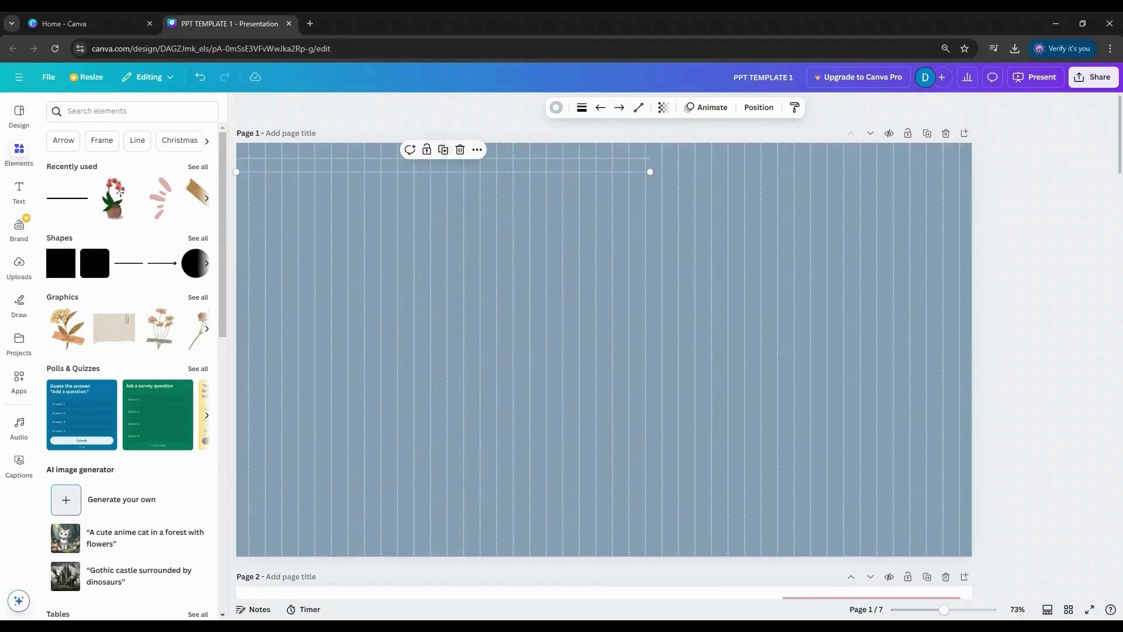
key("ctrl+d")
key("ctrl+d")
key("ctrl+d")
key("ctrl+d")
key("ctrl+d")
key("ctrl+d")
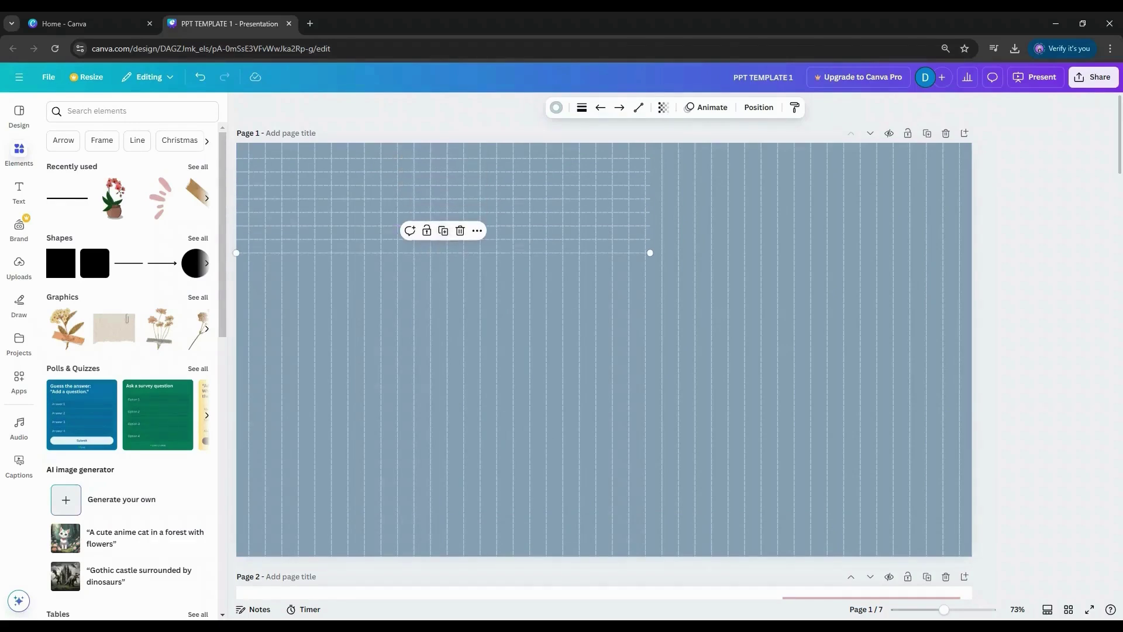
key("ctrl+d")
key("ctrl+d")
key("ctrl+d")
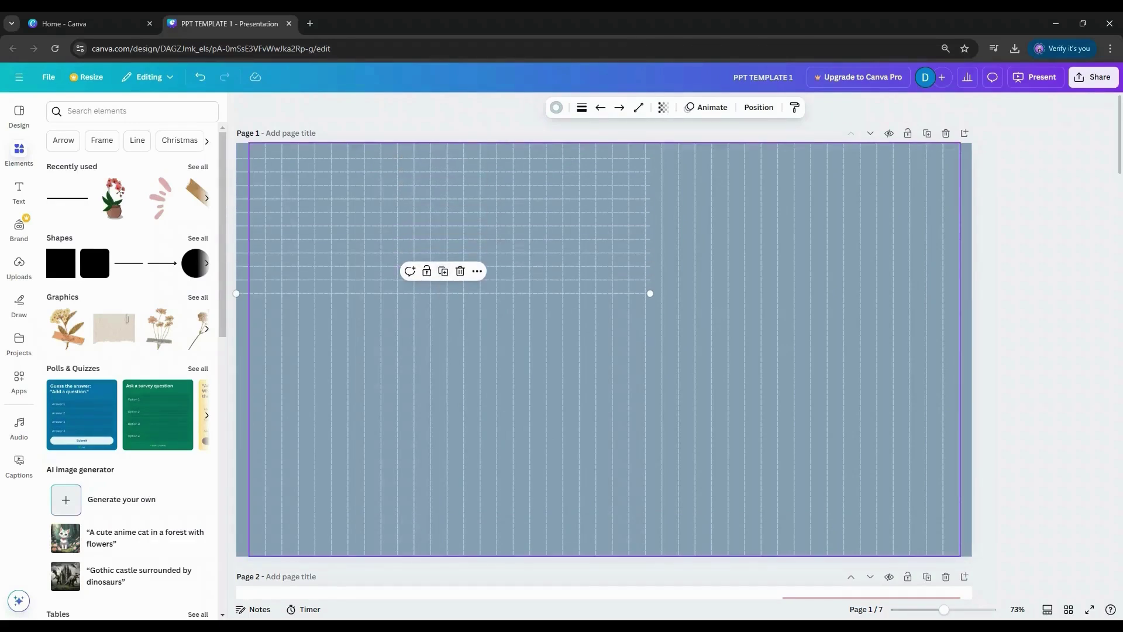
Duplicate the block of horizontal lines down to the page's bottom and delete the surplus lowest line.
left_click_drag(230, 152, 244, 297)
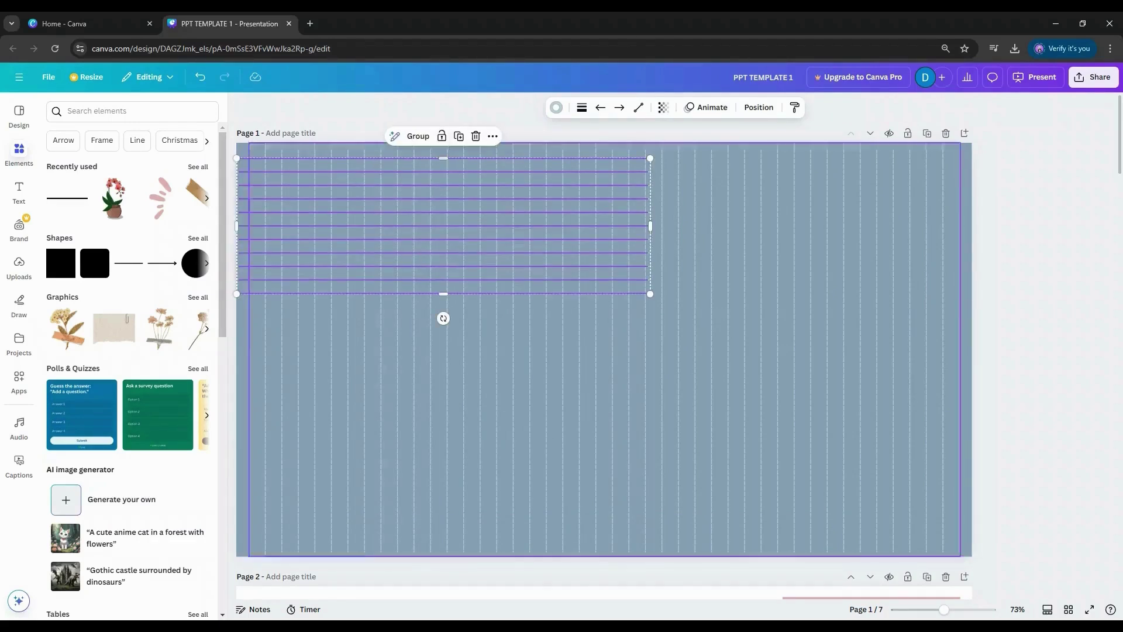
left_click(458, 136)
left_click_drag(450, 205, 444, 347)
left_click(459, 285)
key("Escape")
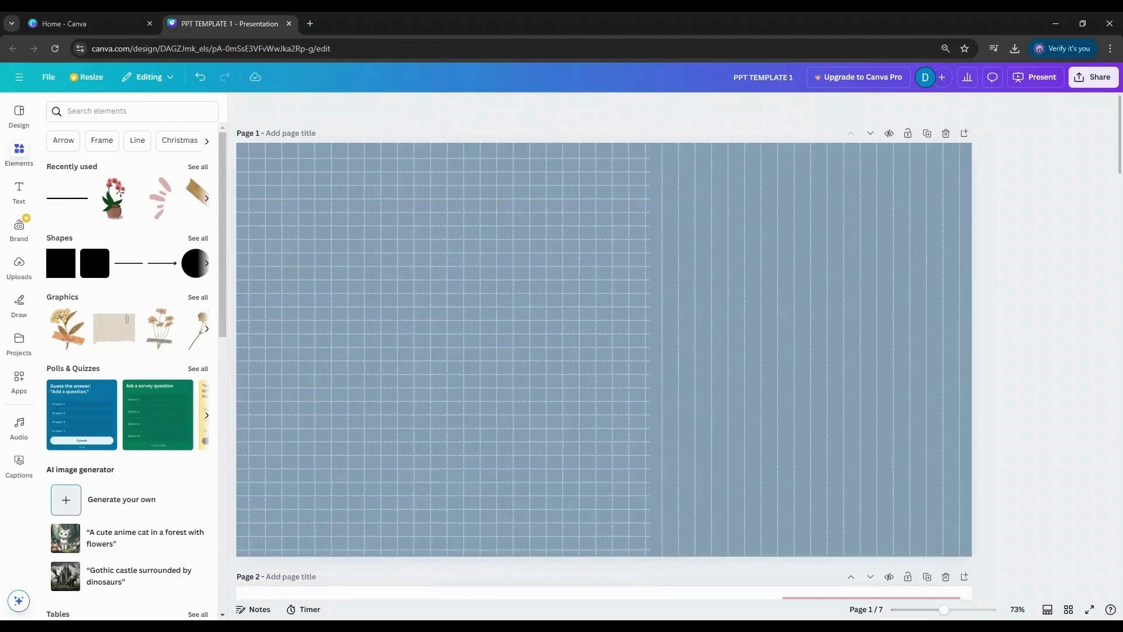
left_click(443, 550)
key("Delete")
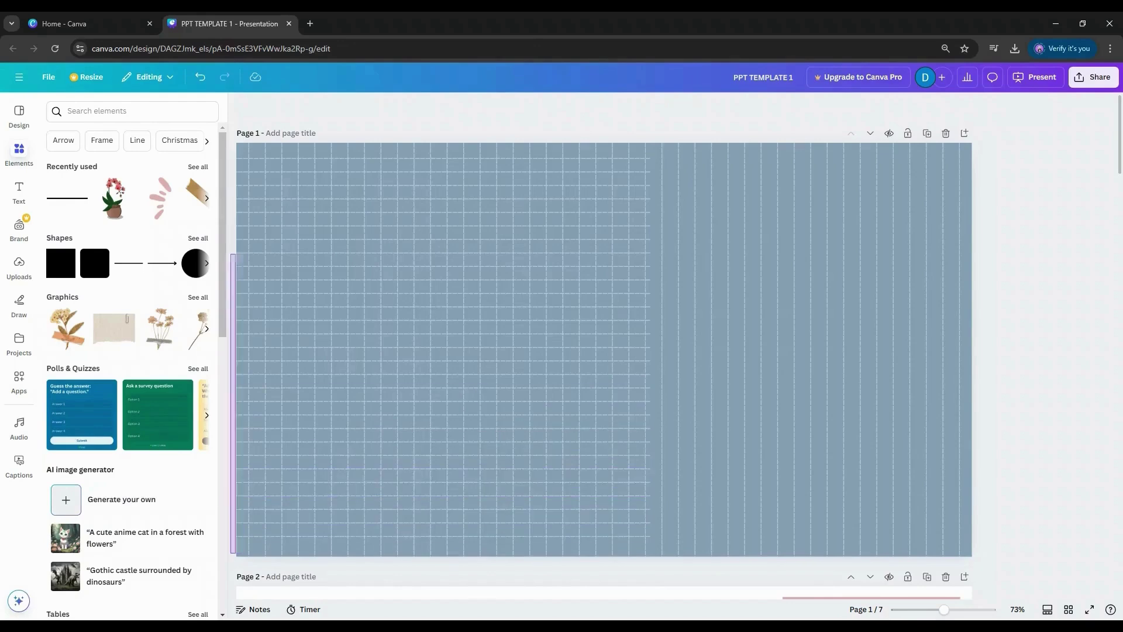
Select all horizontal lines, stretch them slightly downward, and extend them across the page's full width.
left_click_drag(235, 254, 239, 149)
left_click_drag(442, 537, 442, 545)
left_click_drag(649, 351, 974, 351)
key("Escape")
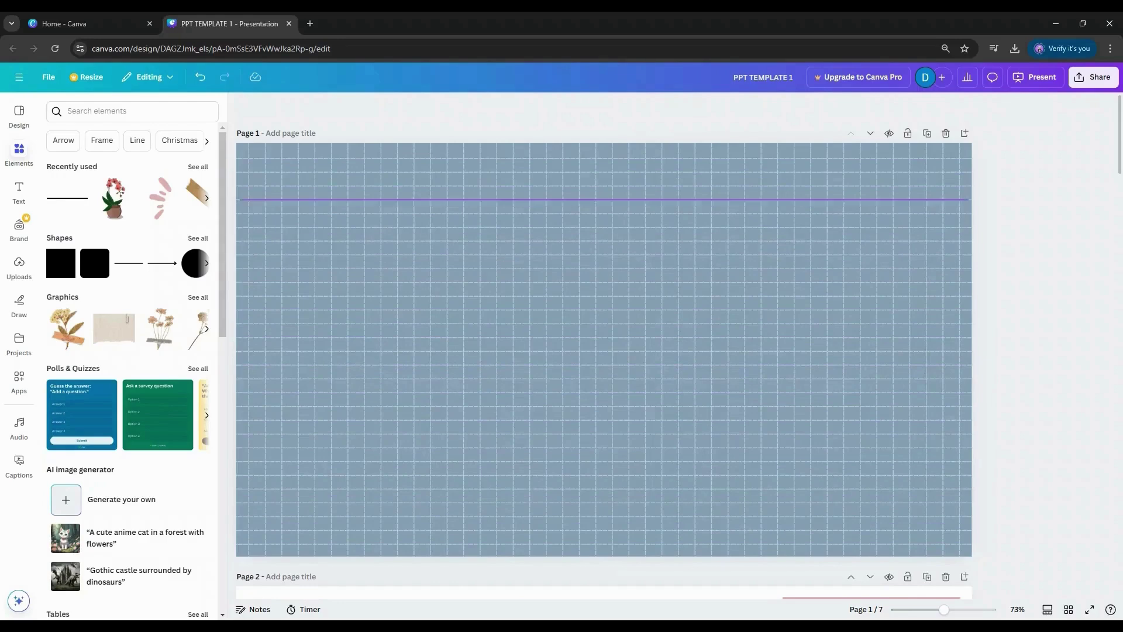
Group all the vertical and horizontal grid lines into one object.
left_click_drag(235, 139, 973, 556)
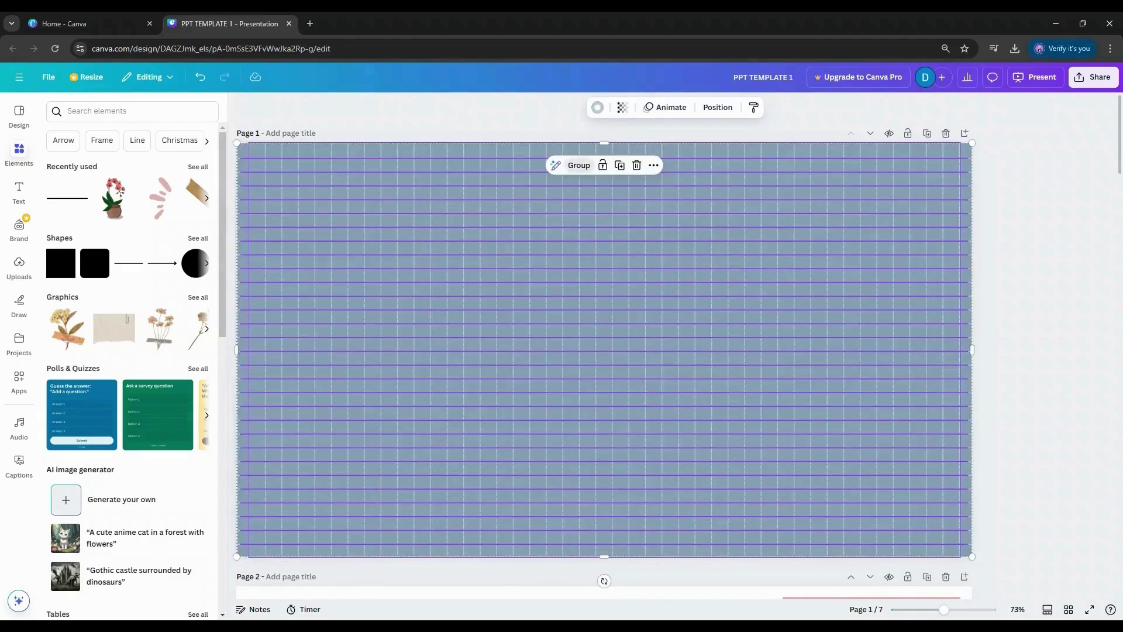
left_click(579, 165)
key("Escape")
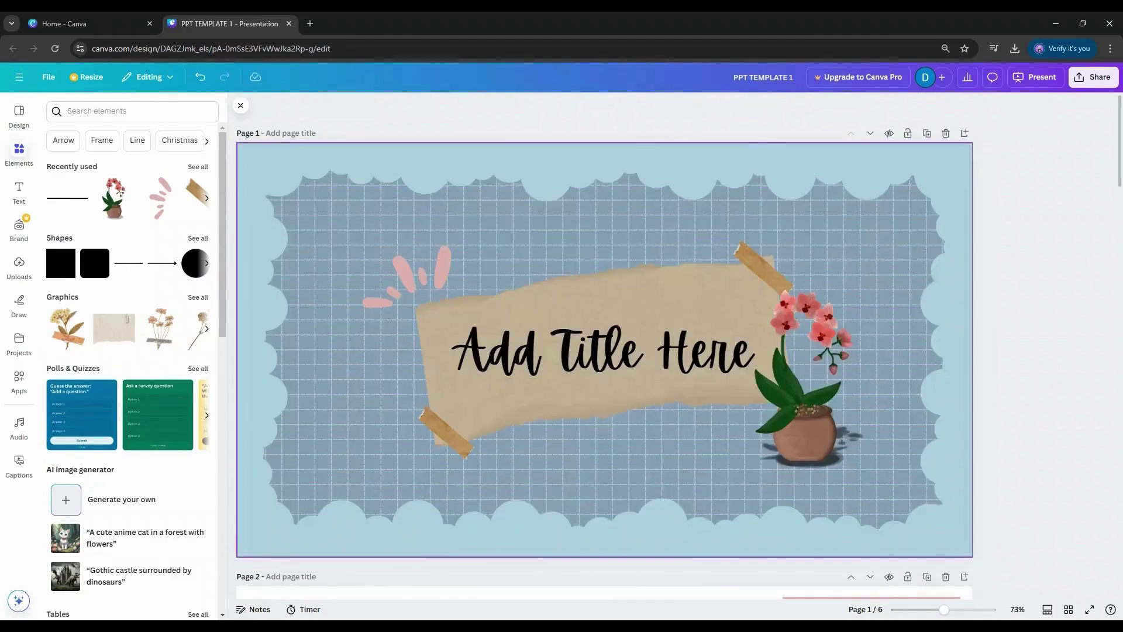
left_click(410, 280)
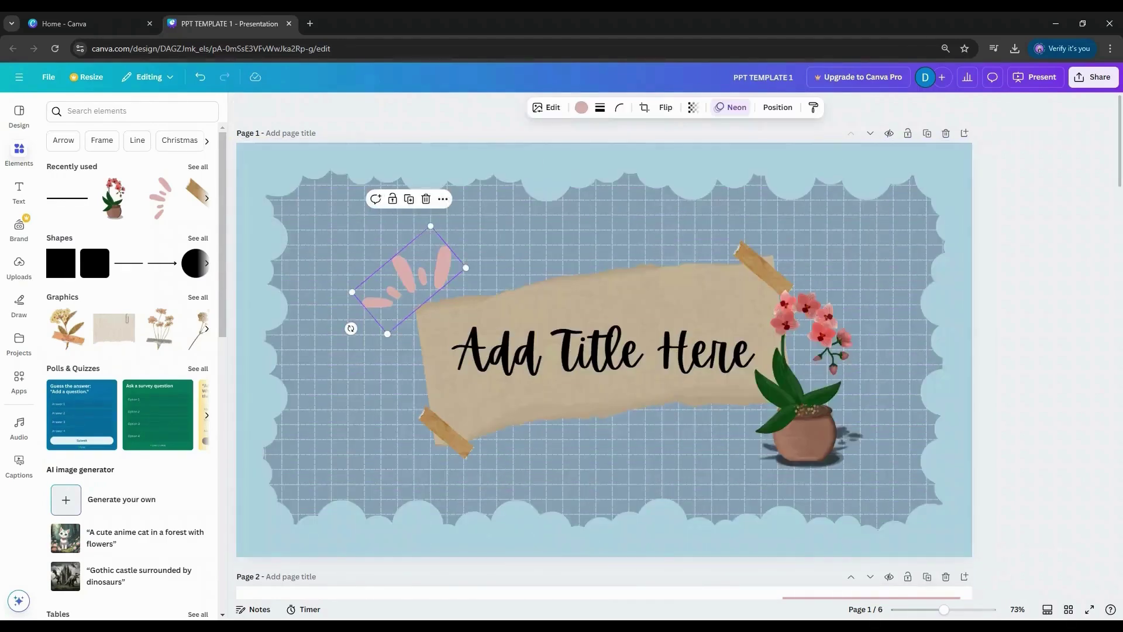
key("Escape")
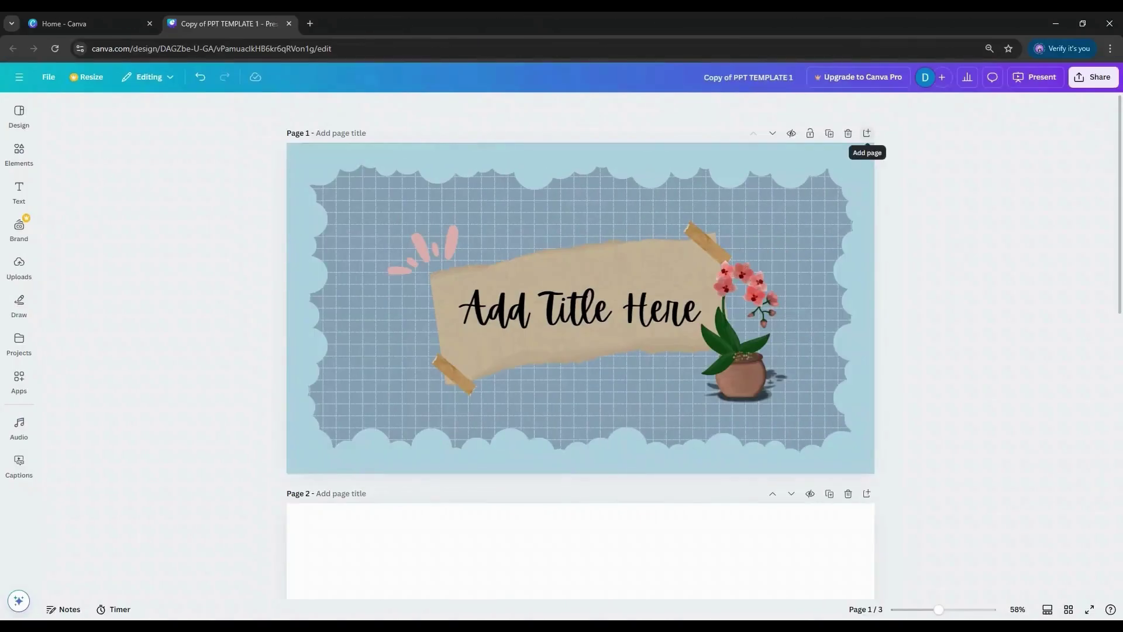
left_click(867, 133)
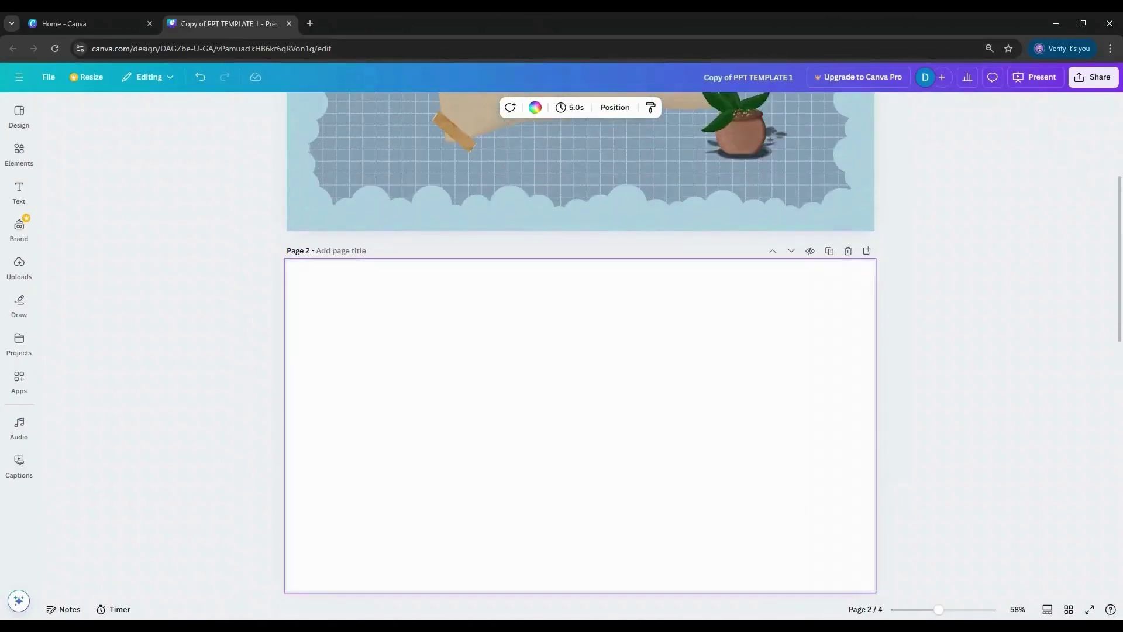
left_click(848, 250)
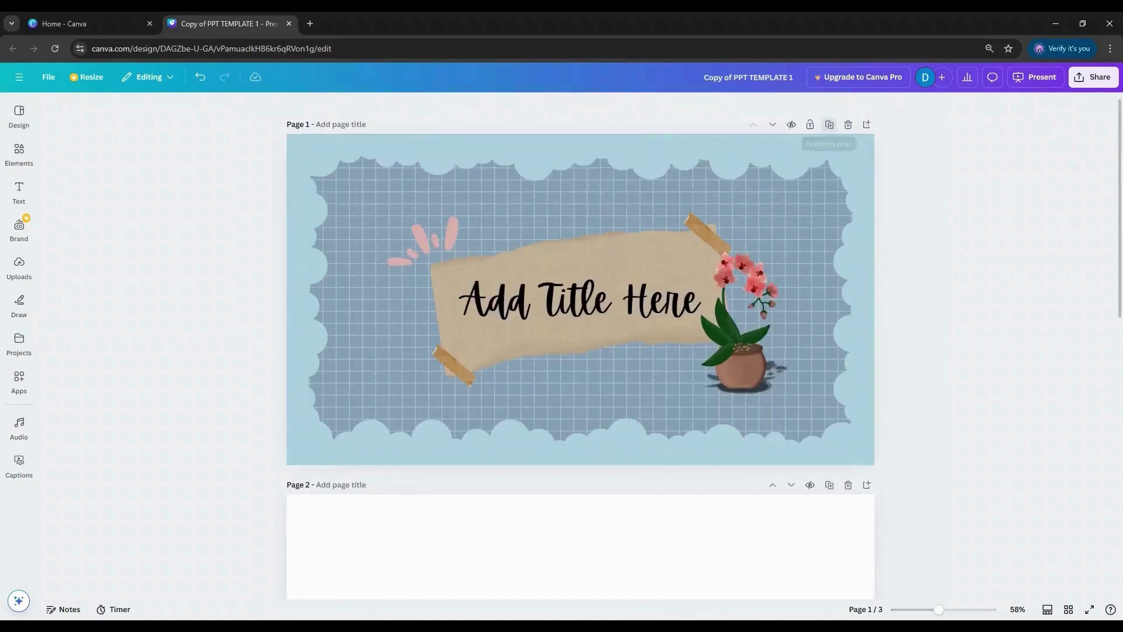
Duplicate the title slide, and unlock and delete the cloud border on the copy.
scroll(580, 345, "up", 2)
left_click(506, 268)
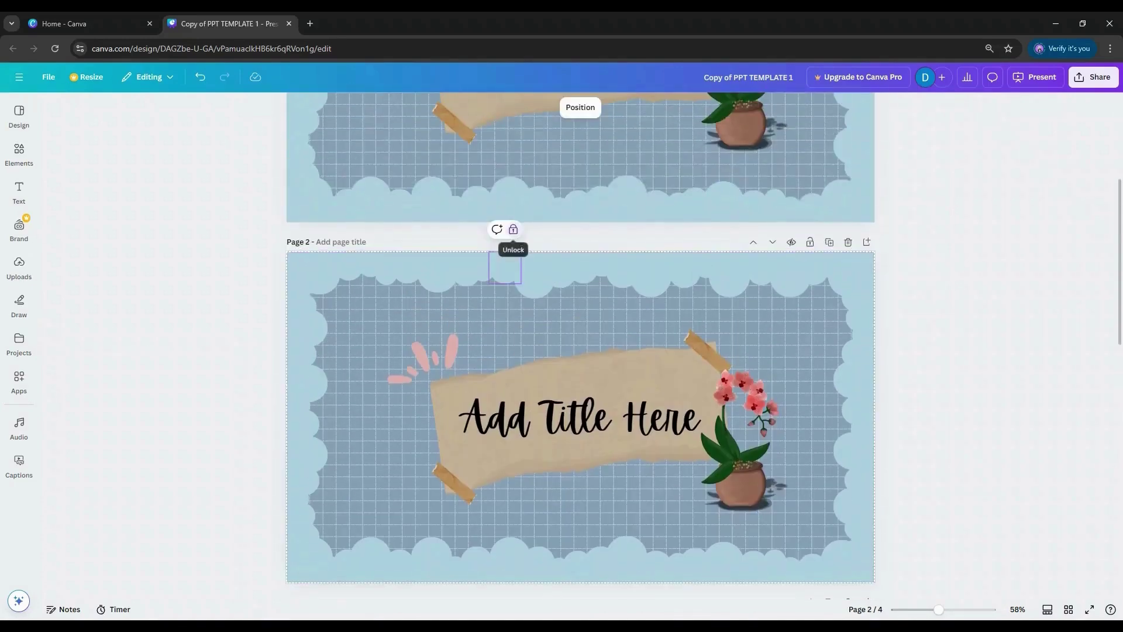
left_click(514, 229)
key("Delete")
Shrink the line grid on page 2 from its upper-left corner to about 1,738 by 978 px.
scroll(581, 345, "down", 1)
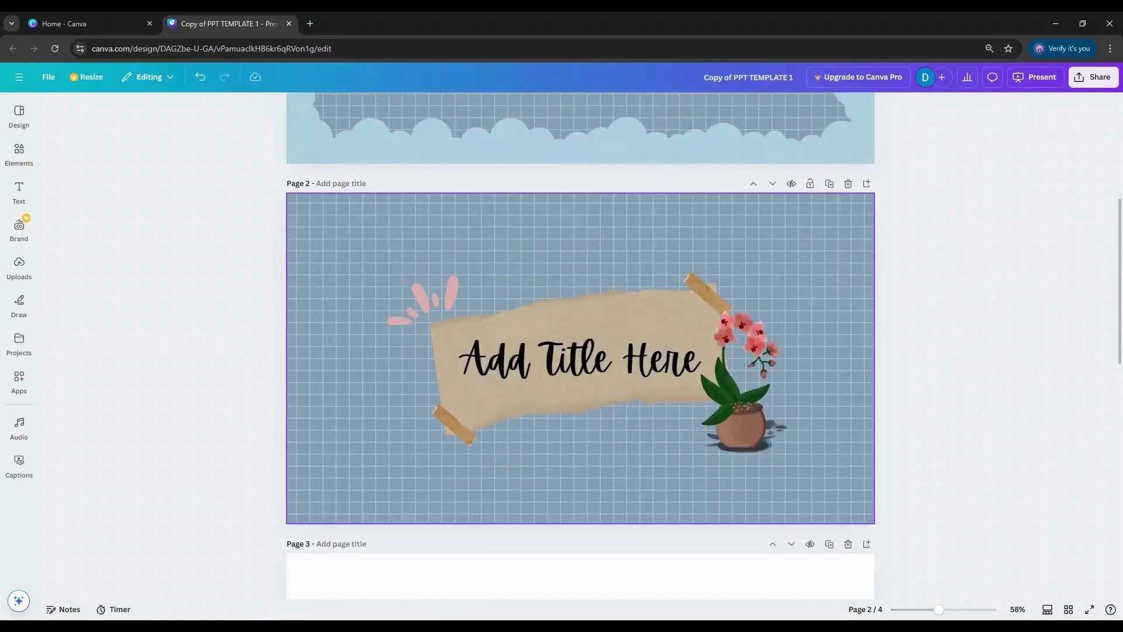
left_click(349, 234)
left_click(358, 171)
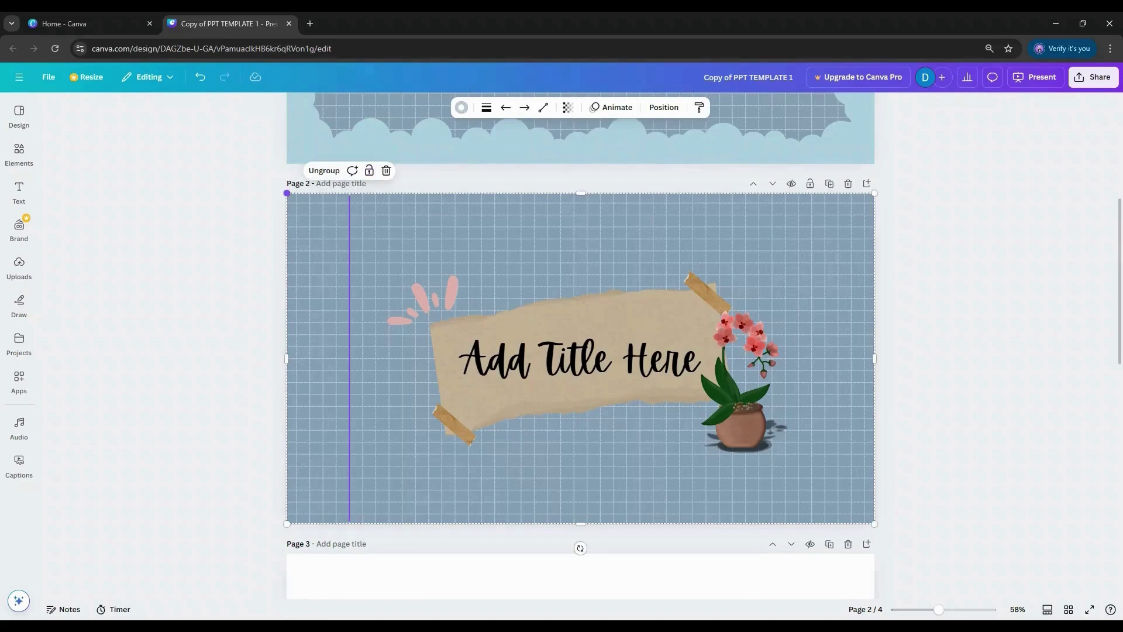
left_click_drag(286, 193, 342, 224)
left_click(315, 292)
Add a square in page 2's upper-left area, filled white with rounded corners.
left_click(18, 155)
left_click(61, 263)
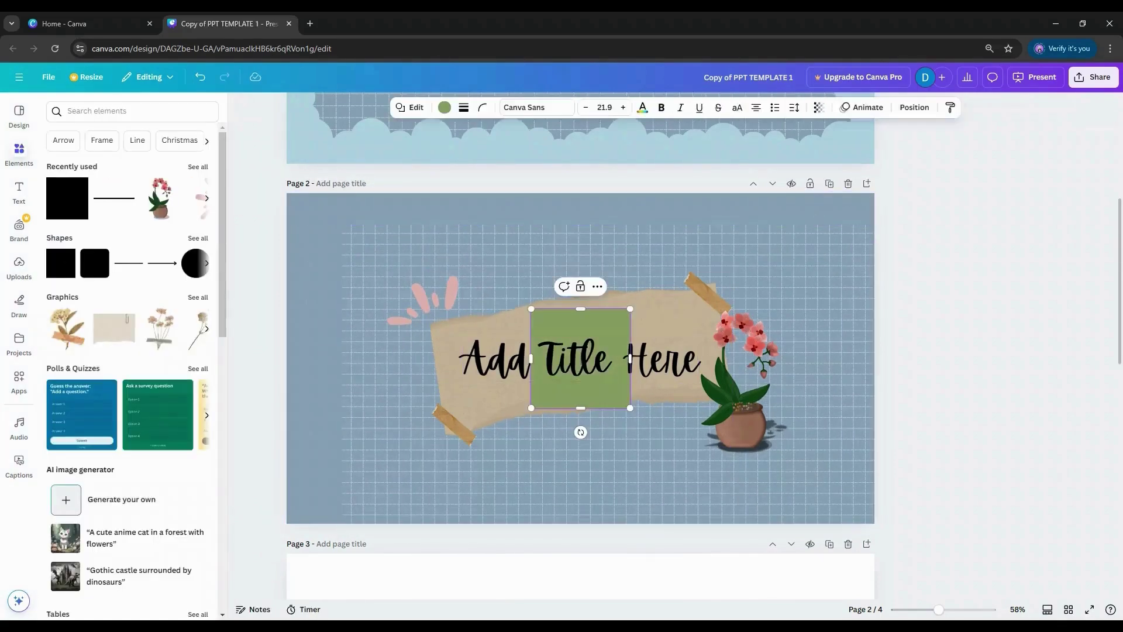
left_click_drag(580, 358, 369, 259)
left_click(445, 107)
left_click(483, 107)
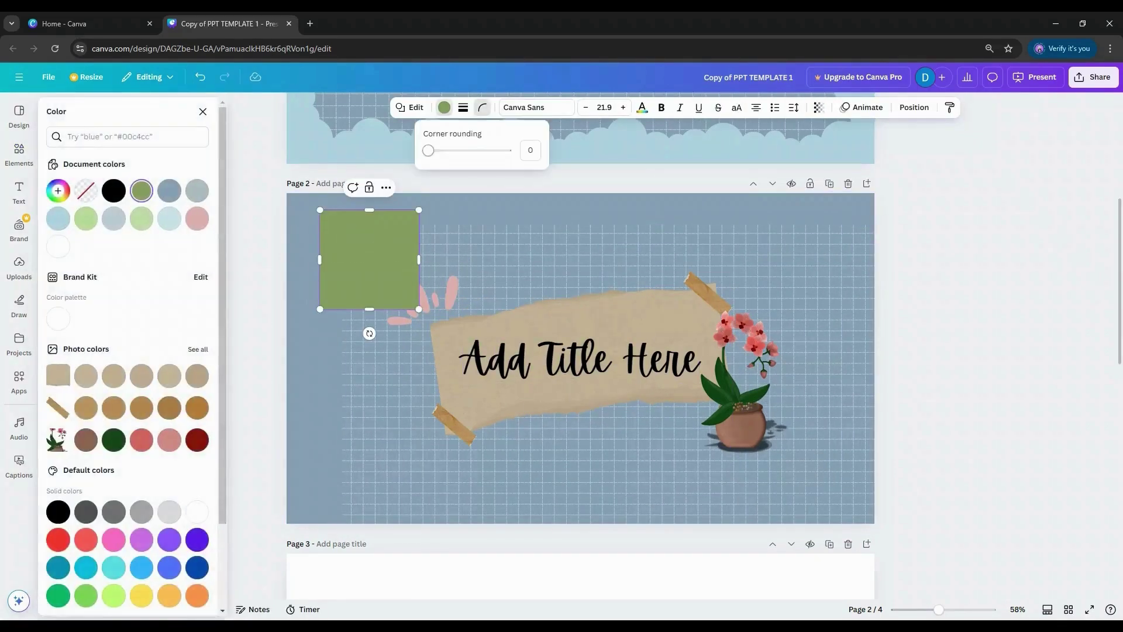
left_click(58, 247)
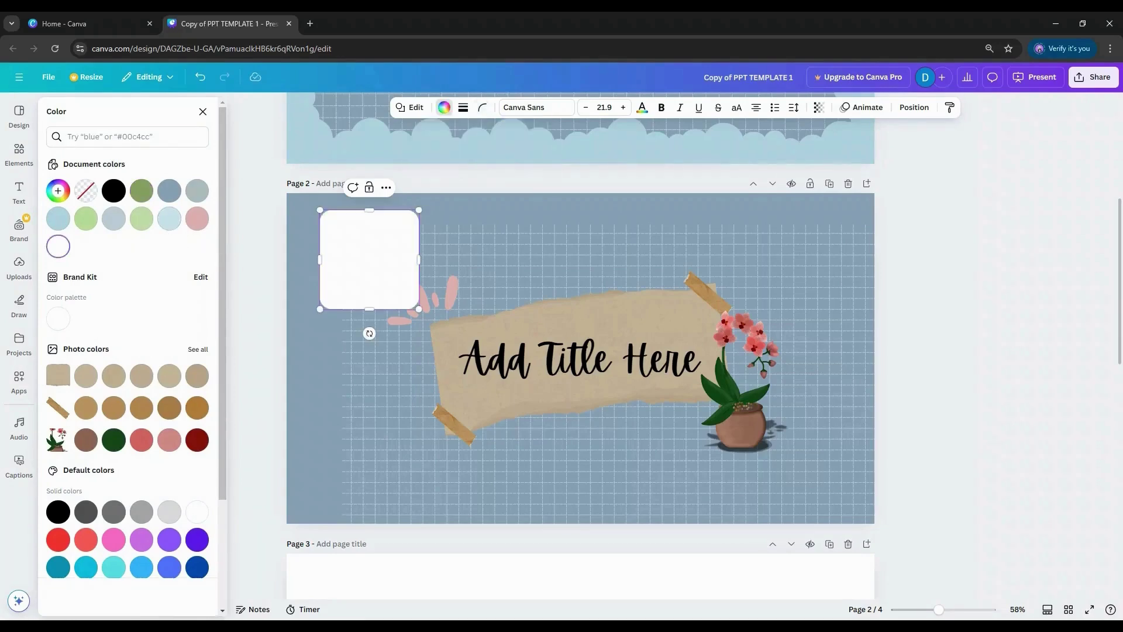
Move the white square closer to the page's upper-left corner and slightly reduce its corner rounding.
left_click_drag(369, 259, 352, 252)
left_click(483, 107)
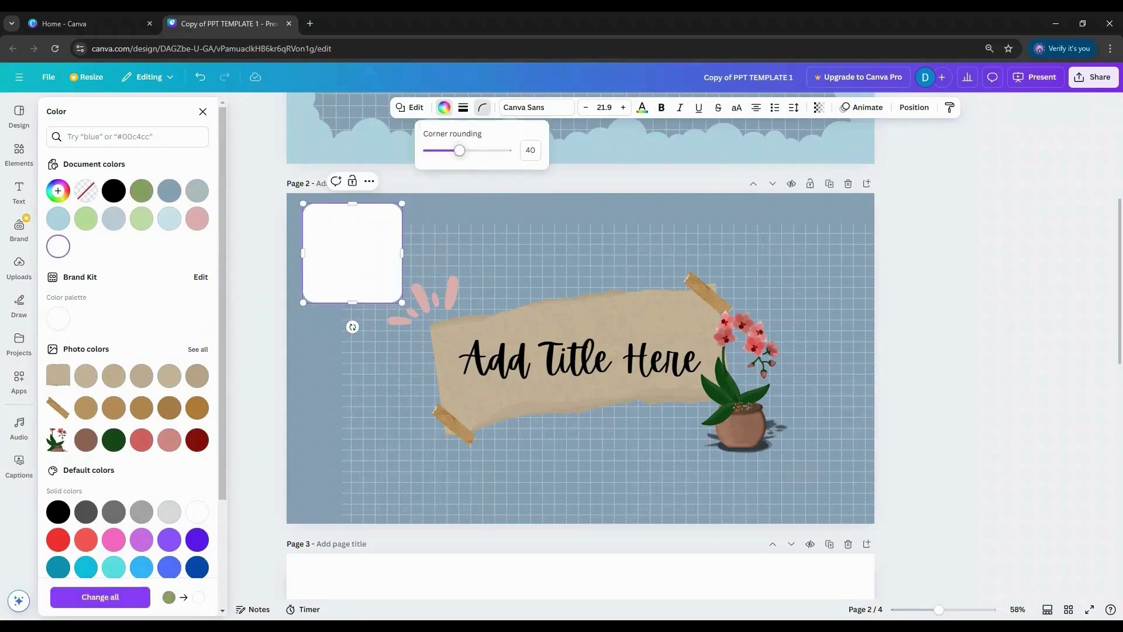
left_click_drag(457, 150, 453, 150)
Shift the line grid partly off the page's right edge and widen the white square to about 1,839 px.
left_click(406, 253)
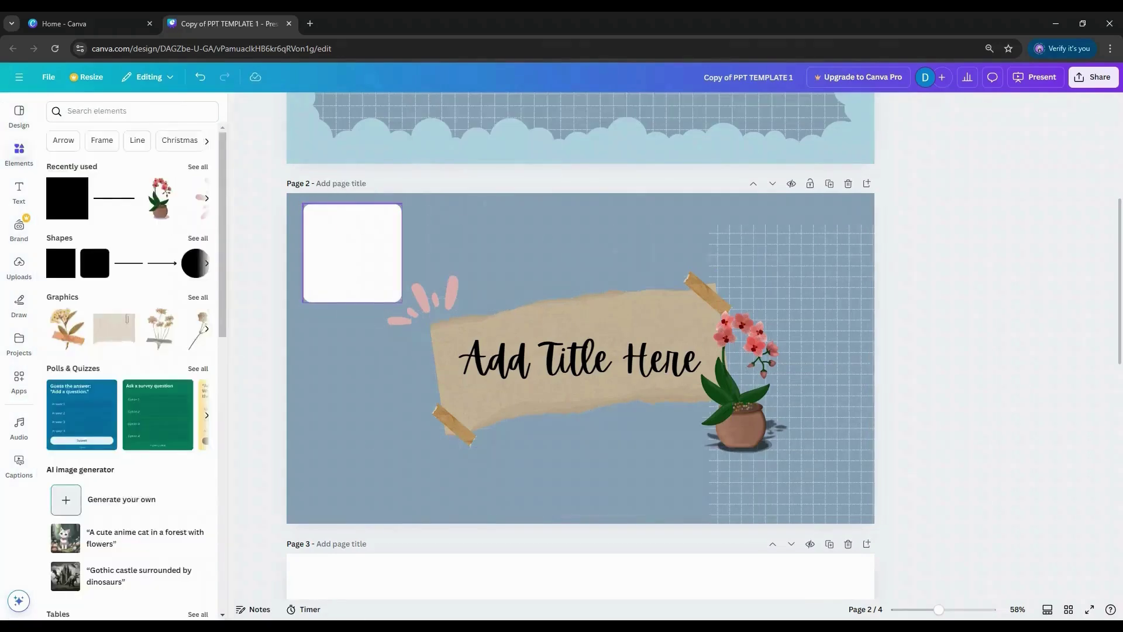
left_click(390, 254)
left_click_drag(402, 253, 847, 255)
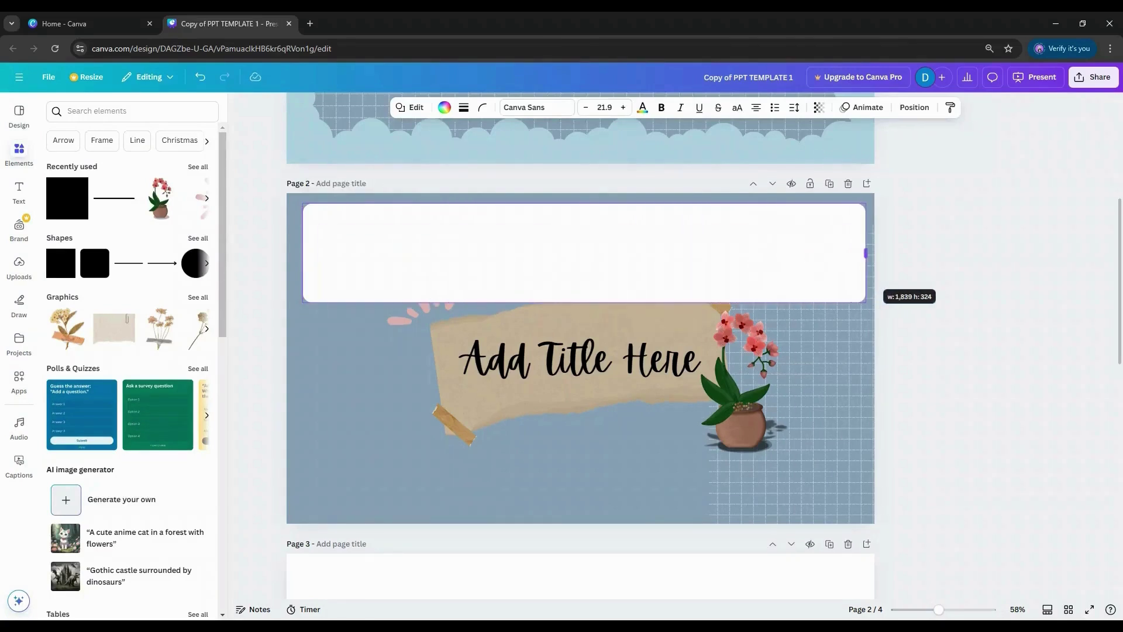
Recolour the line grid slate blue and bring it to the front of page 2.
left_click(869, 258)
left_click(597, 107)
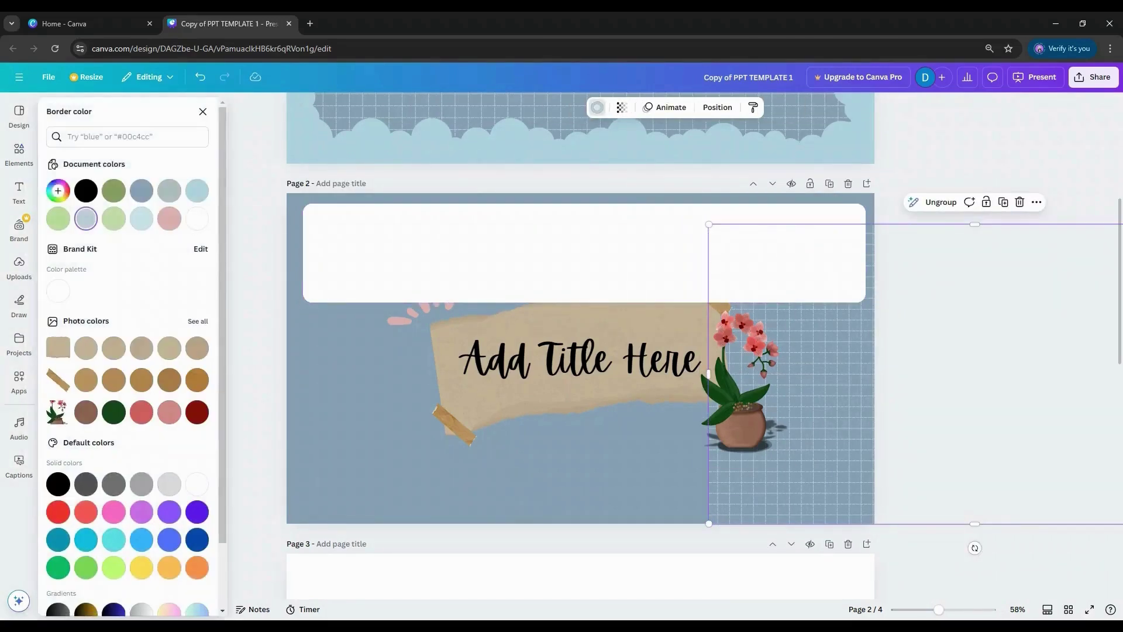
left_click(141, 191)
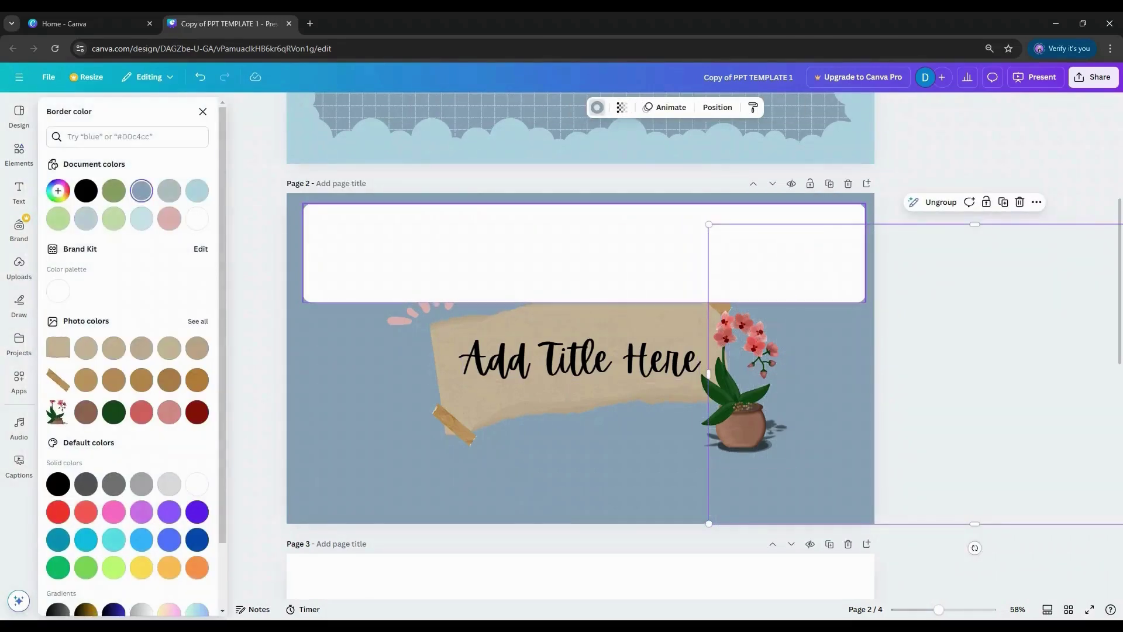
left_click(717, 107)
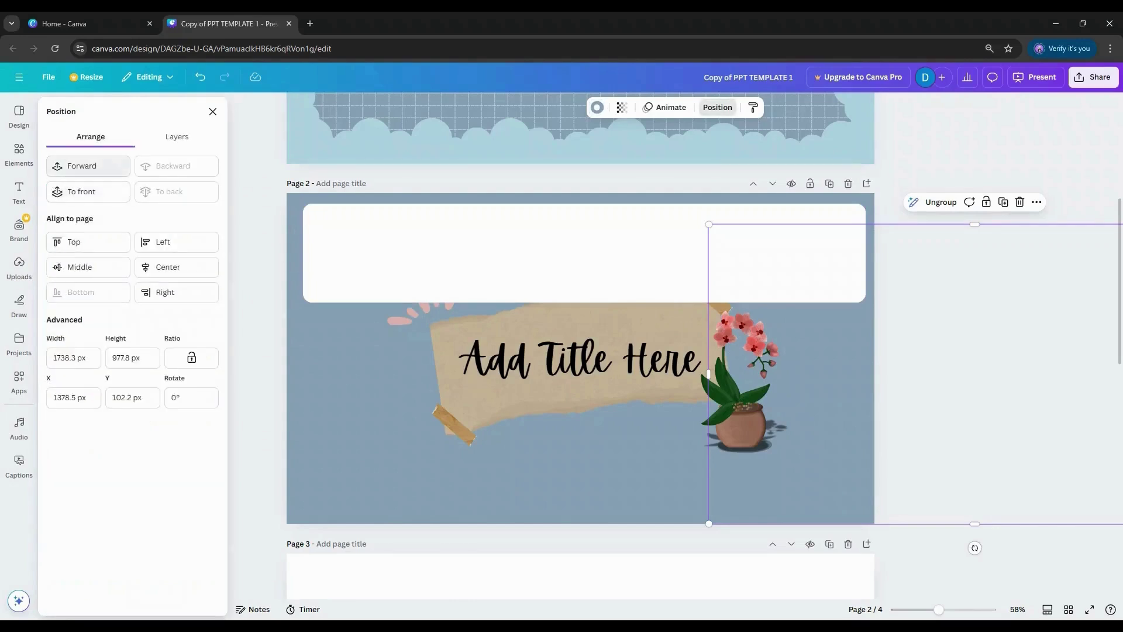
left_click(88, 192)
Extend the white rectangle down to about 1,012 px high, centre it on the page both ways, and send it to the back.
left_click(584, 275)
left_click_drag(584, 302, 584, 513)
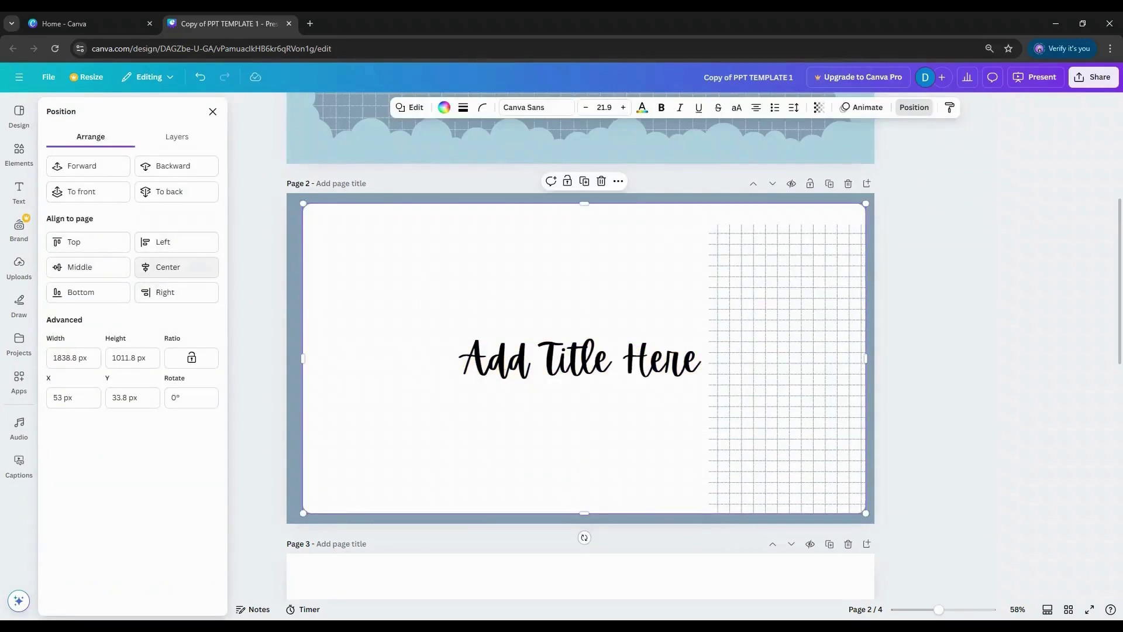
left_click(168, 267)
left_click(80, 267)
left_click(169, 192)
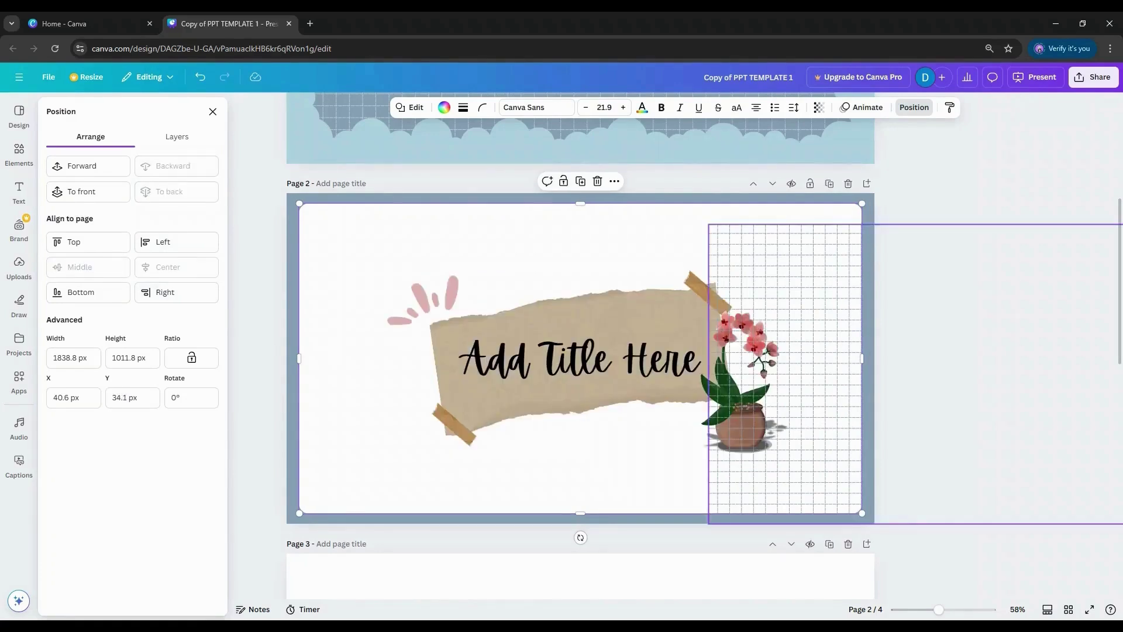
Delete the torn paper banner with its tape and the potted orchid from page 2.
left_click(562, 418)
key("Delete")
left_click(436, 295)
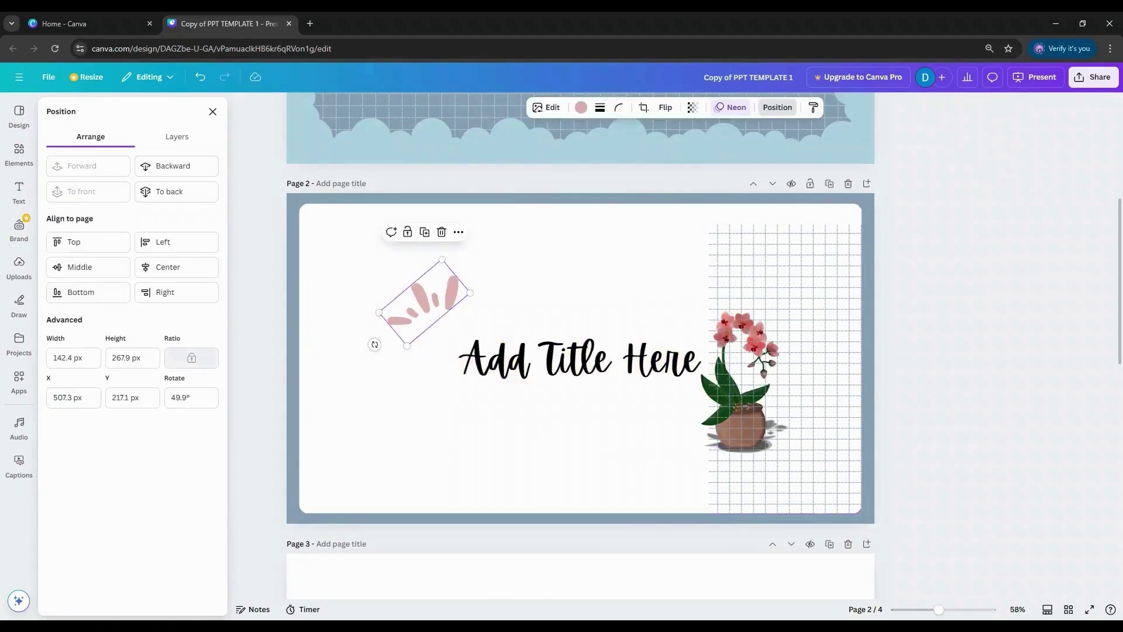
left_click(740, 374)
key("Delete")
Move the line grid onto the white rectangle and stretch it to the rectangle's right and bottom edges.
left_click_drag(818, 322, 408, 301)
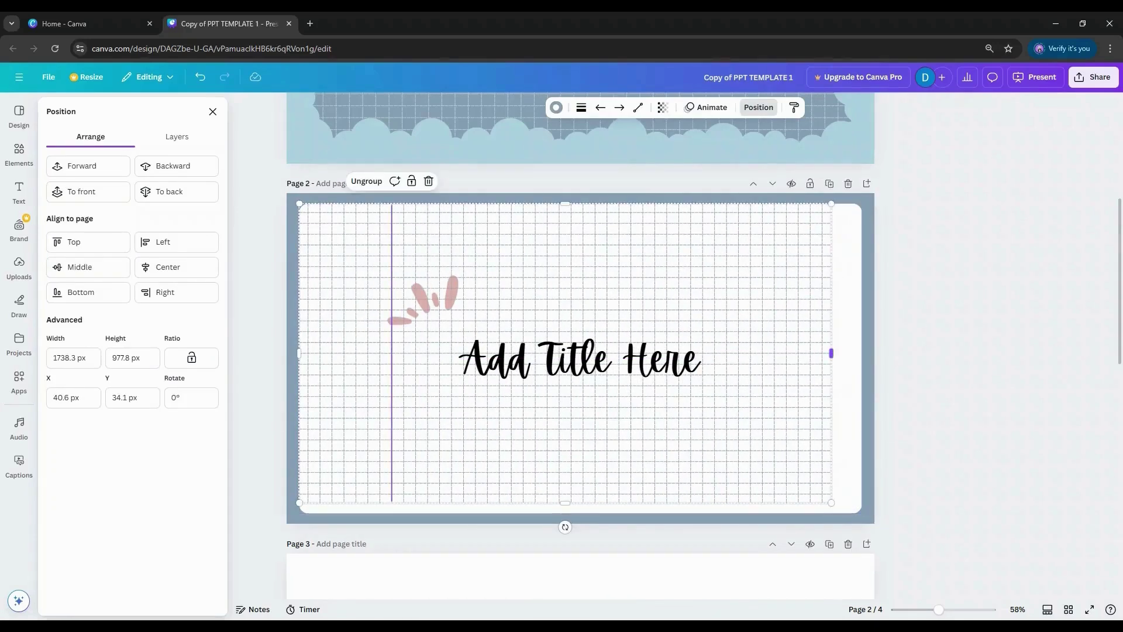
left_click_drag(832, 353, 861, 353)
left_click_drag(580, 503, 580, 513)
key("Escape")
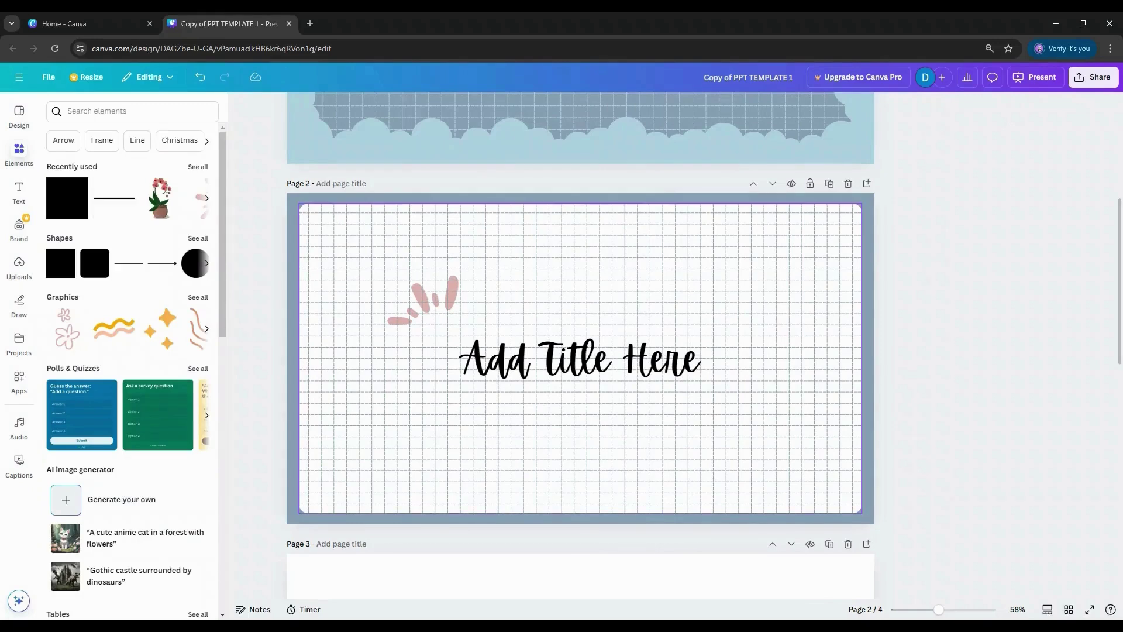
Lower the top edge of the white rectangle and grid slightly, group them, and centre the group on the page.
key("ctrl+a")
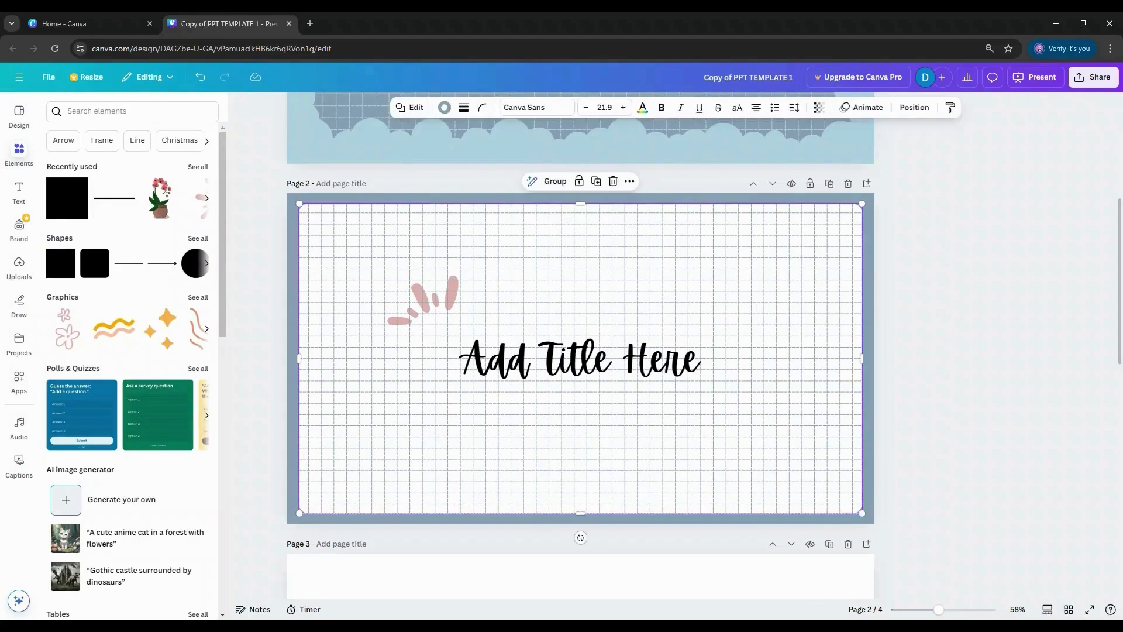
left_click_drag(580, 204, 580, 208)
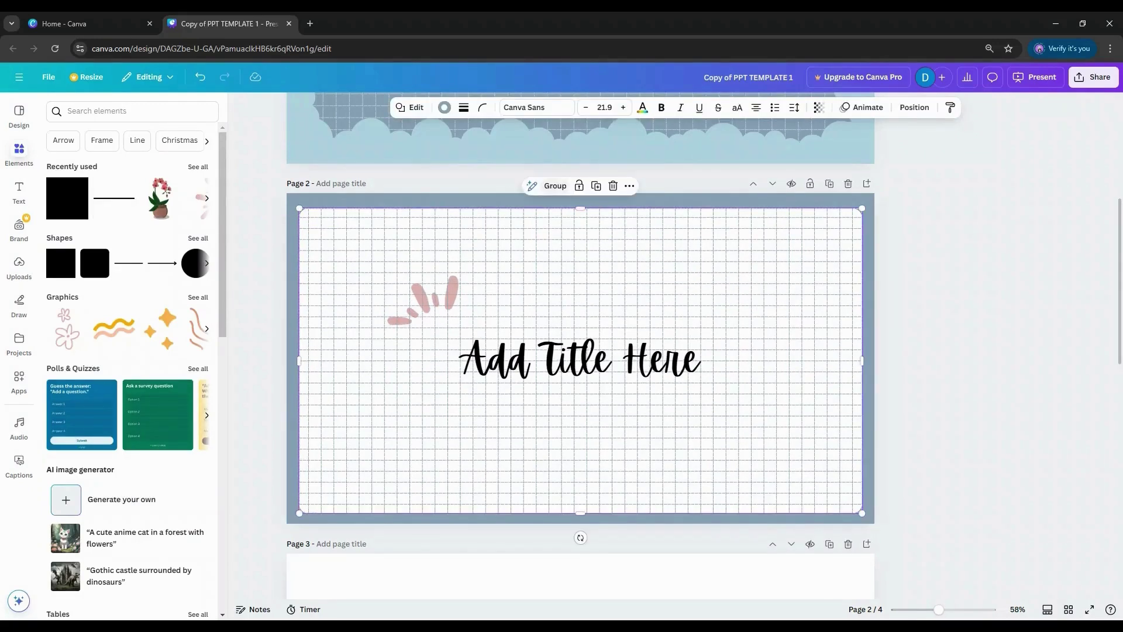
key("ctrl+g")
left_click(901, 107)
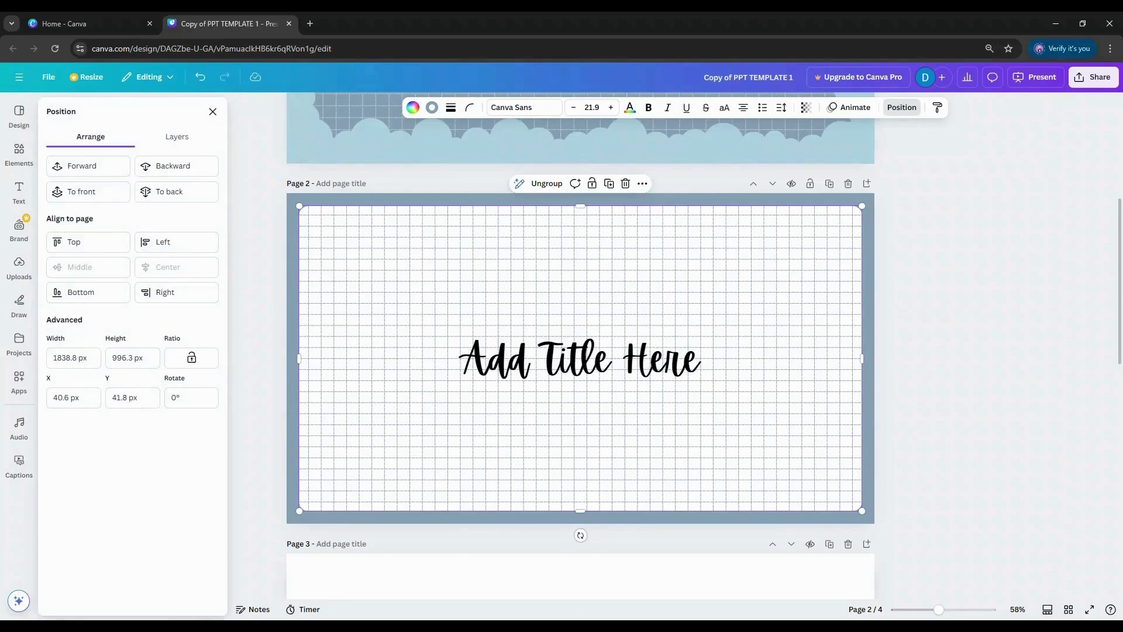
left_click_drag(862, 358, 861, 358)
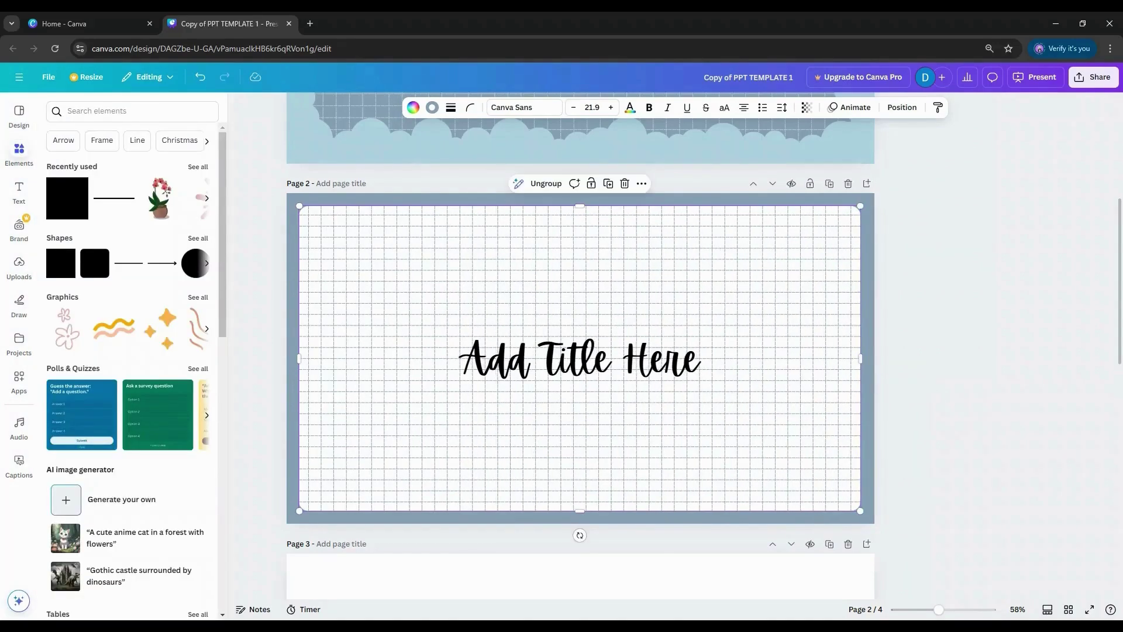
left_click(901, 107)
Add a slate-blue rectangle with a corner rounding of 22 above the title on page 2.
left_click_drag(580, 359, 454, 257)
key("r")
left_click_drag(454, 318, 454, 289)
left_click(445, 107)
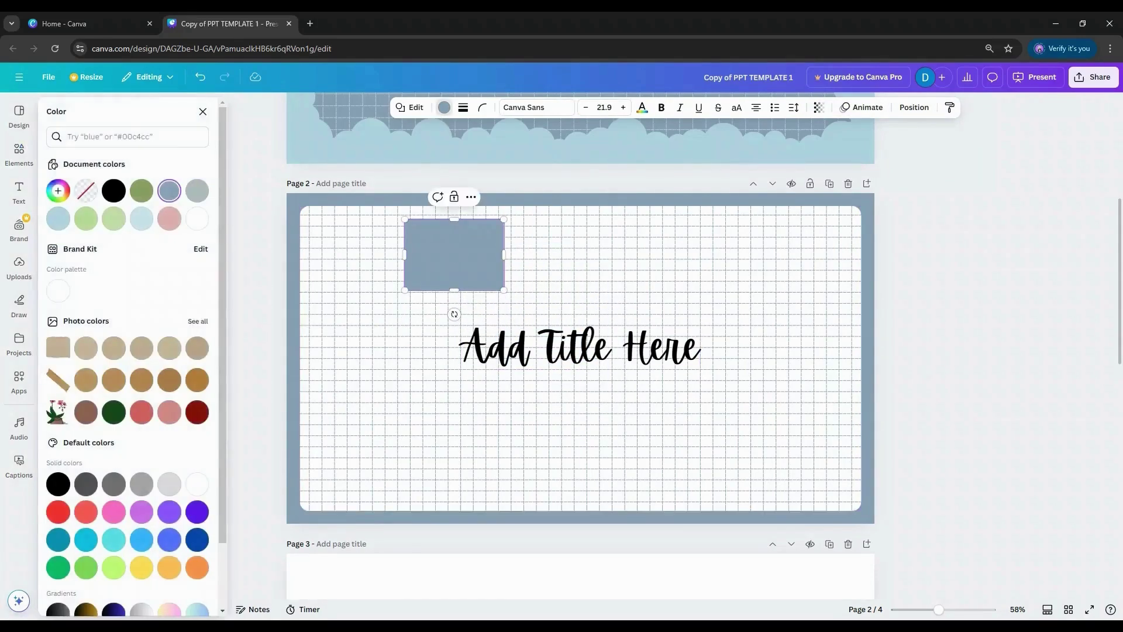
left_click(483, 107)
left_click(454, 251)
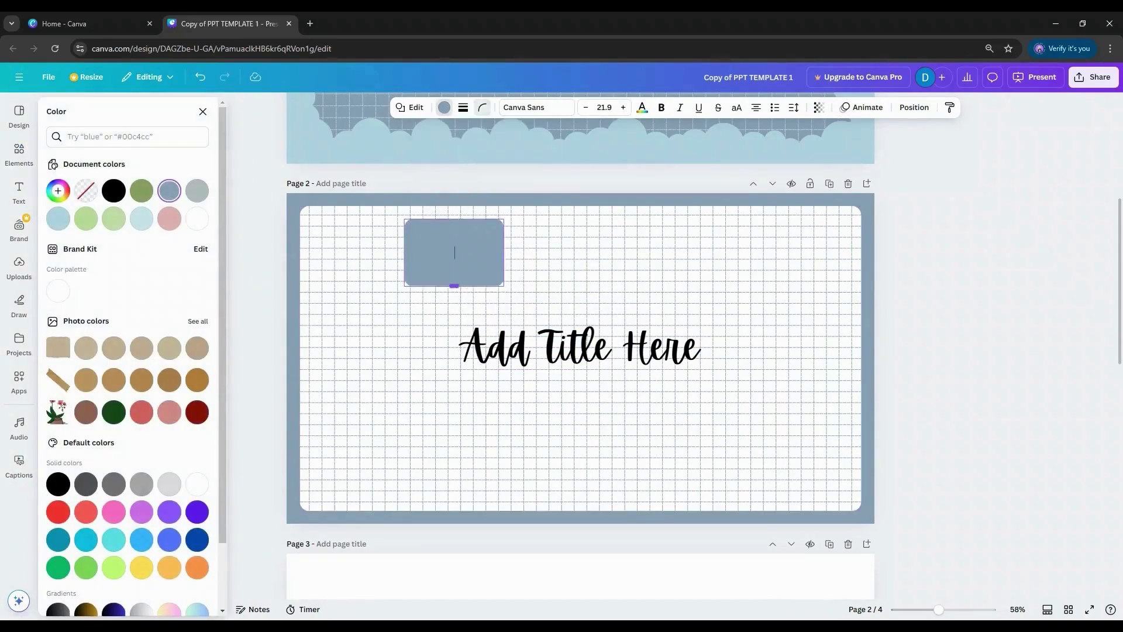
Reshape the slate-blue rectangle into a wide, low bar and fill it light blue.
left_click_drag(454, 290, 595, 238)
left_click(483, 107)
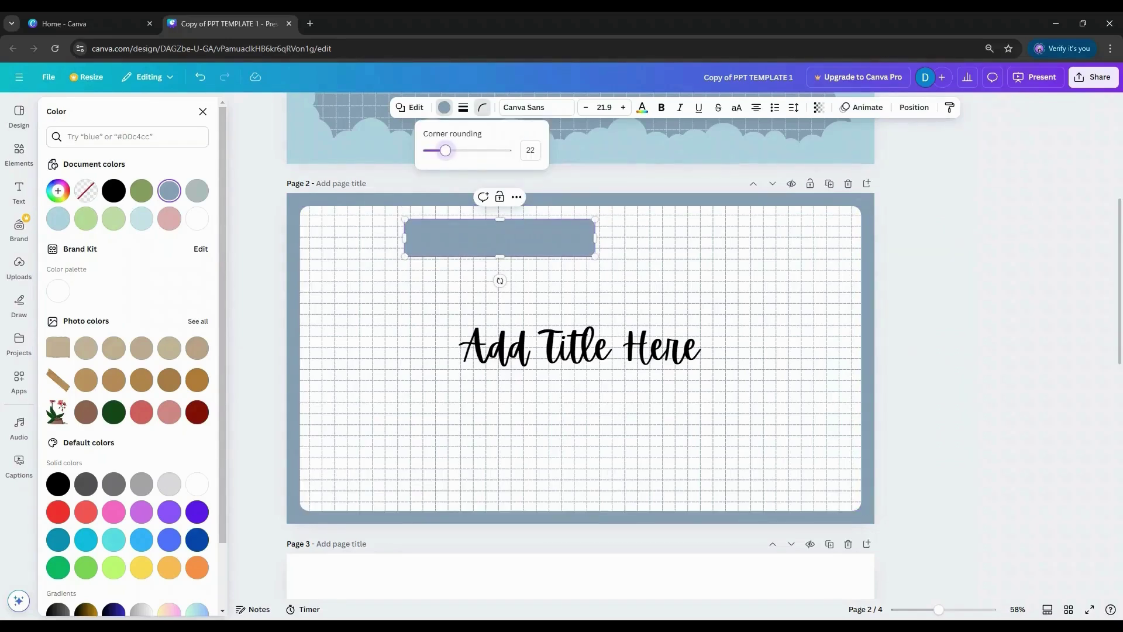
left_click(58, 219)
Lock the white grid panel, then duplicate the light-blue bar and colour the copy grey.
left_click(398, 275)
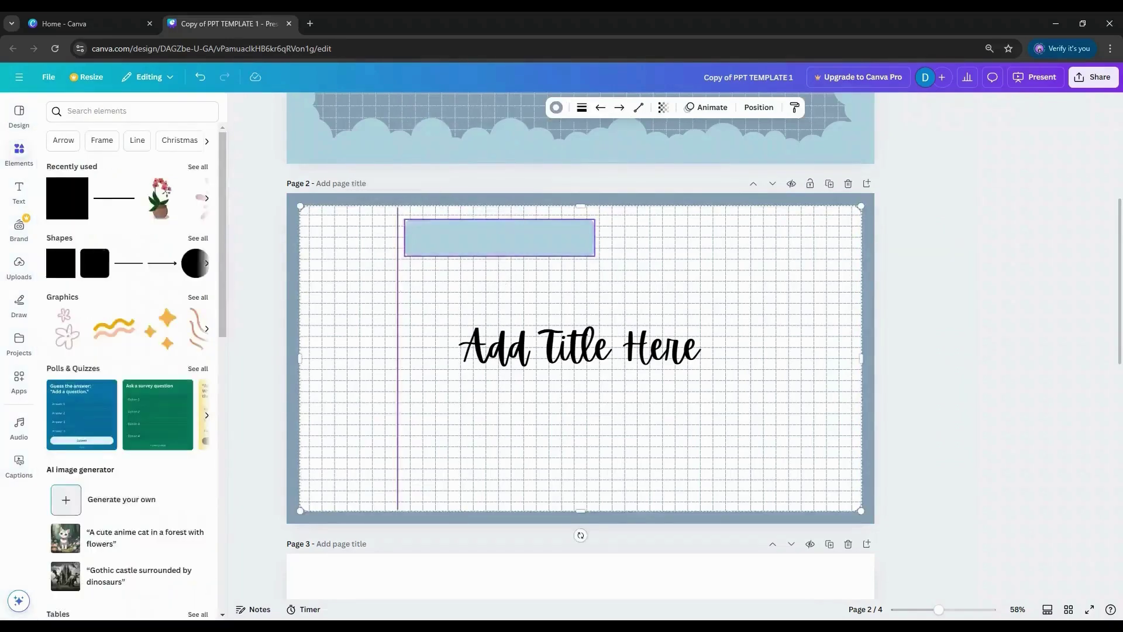
left_click(592, 183)
left_click(527, 238)
key("ctrl+d")
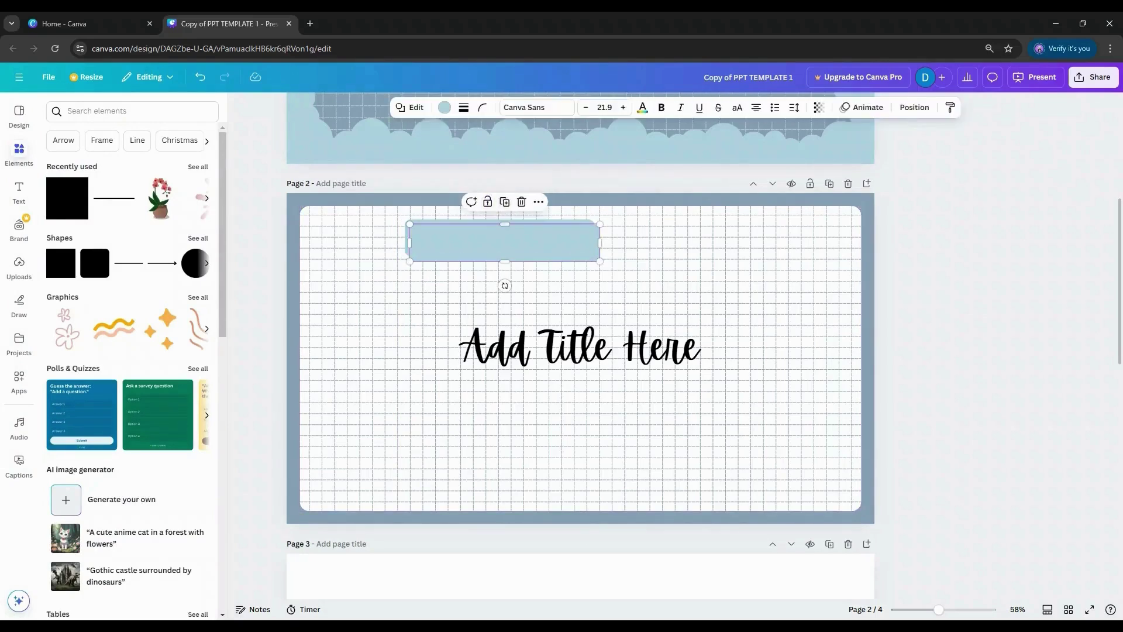
left_click(445, 108)
left_click(197, 191)
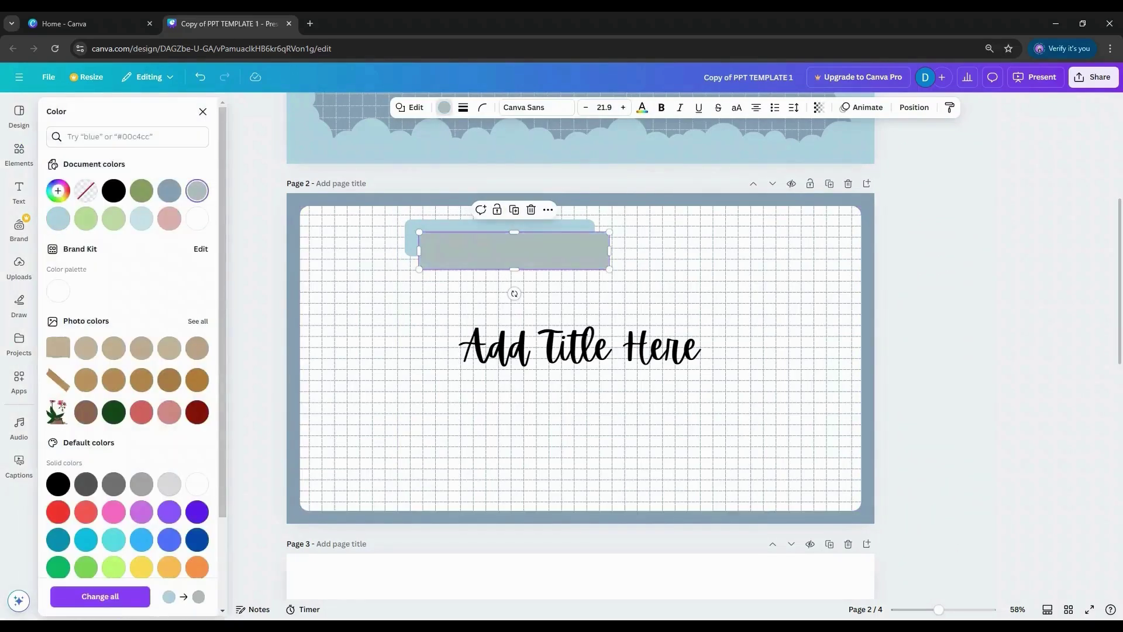
Nudge the grey bar upward over the light-blue bar.
key("Up")
key("Up")
key("Up")
key("Up")
key("Up")
key("Up")
key("Up")
key("Up")
key("Up")
key("Up")
Enlarge the light-blue bar slightly to the left and downward, and centre-align it with the grey bar.
left_click(408, 238)
left_click_drag(404, 238, 402, 238)
left_click_drag(499, 256, 499, 267)
left_click(601, 241, "shift")
left_click(914, 107)
left_click(167, 267)
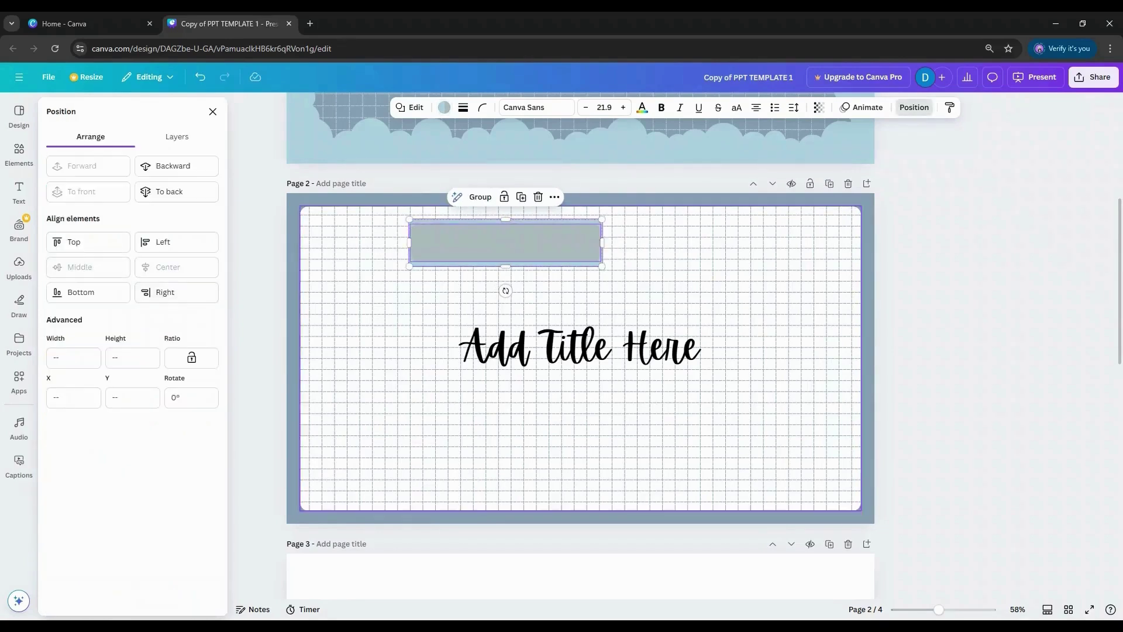
Reduce the light-blue bar's height slightly from below and align the two bars by their vertical middles.
left_click(505, 264)
left_click_drag(505, 266, 505, 262)
left_click(505, 241, "shift")
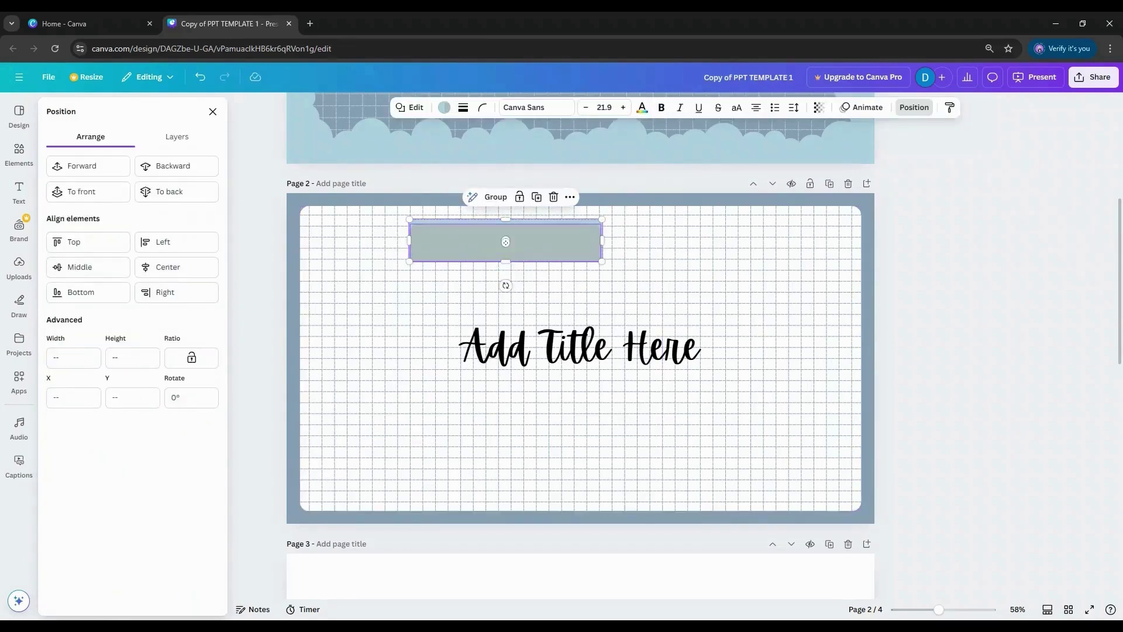
left_click(88, 267)
Widen the light-blue bar slightly beyond the grey bar and select both bars.
left_click(636, 255)
left_click(602, 241)
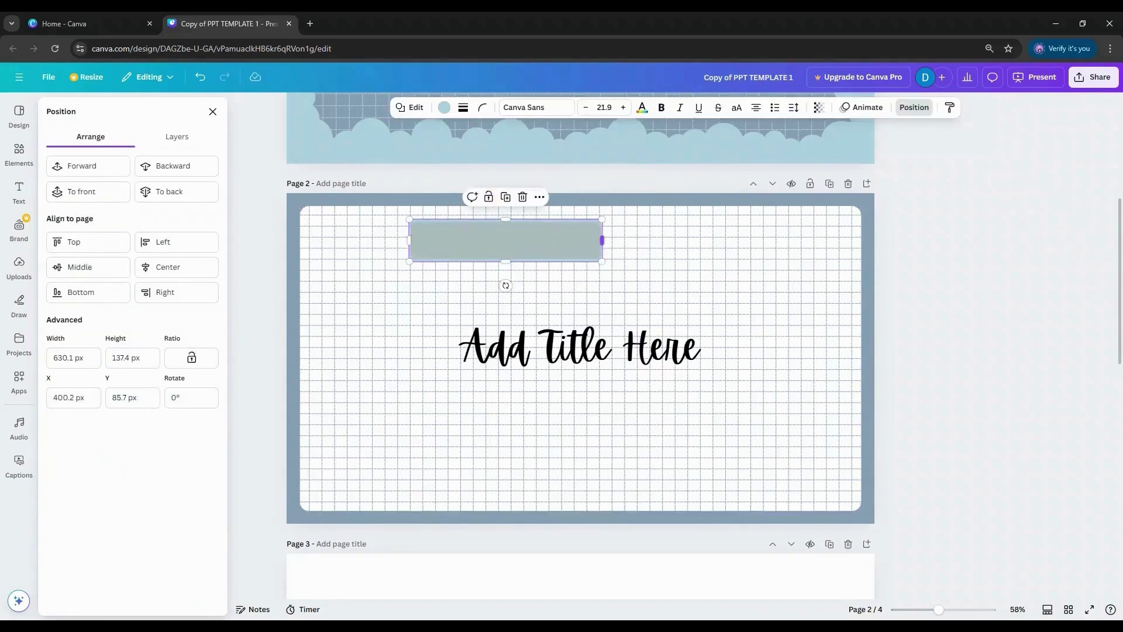
left_click_drag(601, 241, 604, 240)
left_click(506, 240, "shift")
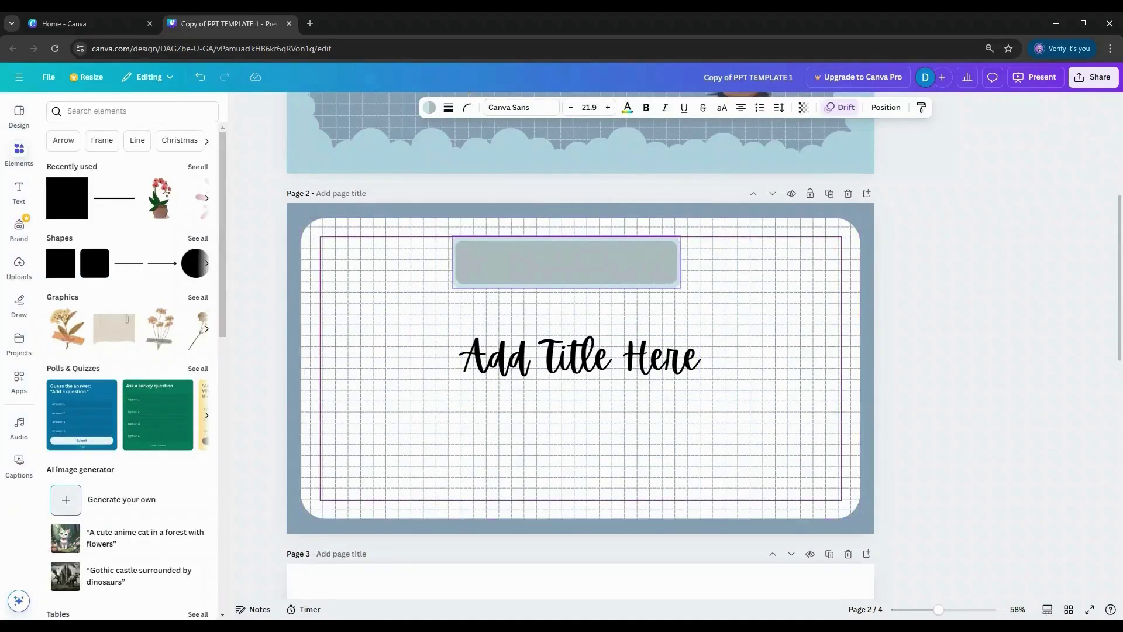
Move the "Add Title Here" text onto the grey bar, shrink it to size 80.3, and centre it there.
left_click(580, 357)
left_click_drag(580, 356, 585, 268)
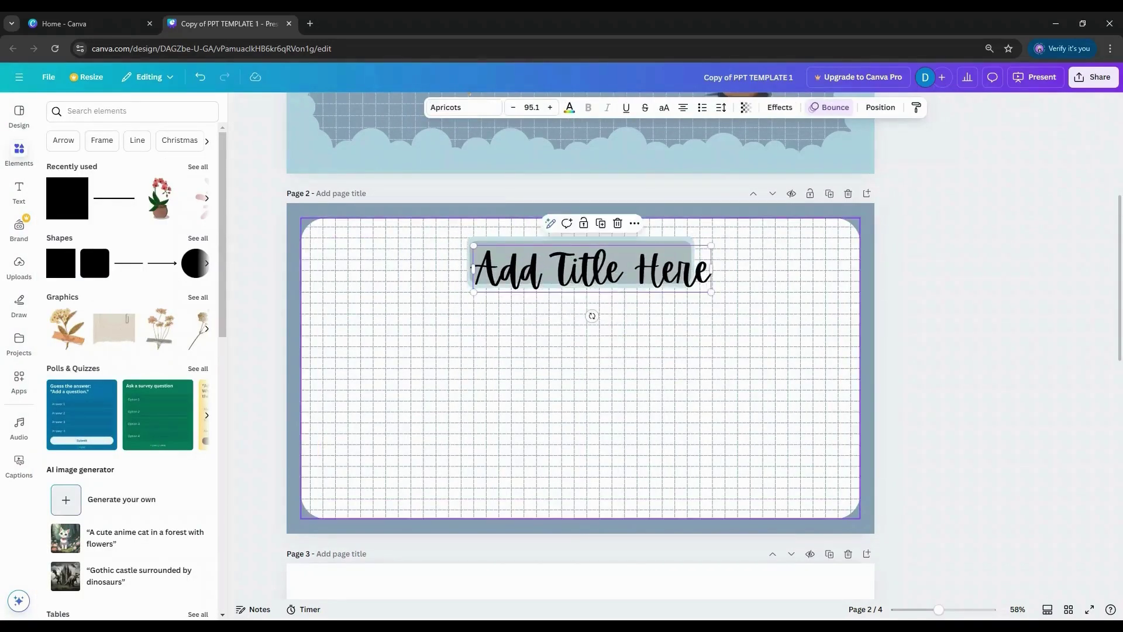
left_click_drag(710, 292, 674, 284)
left_click_drag(576, 266, 583, 263)
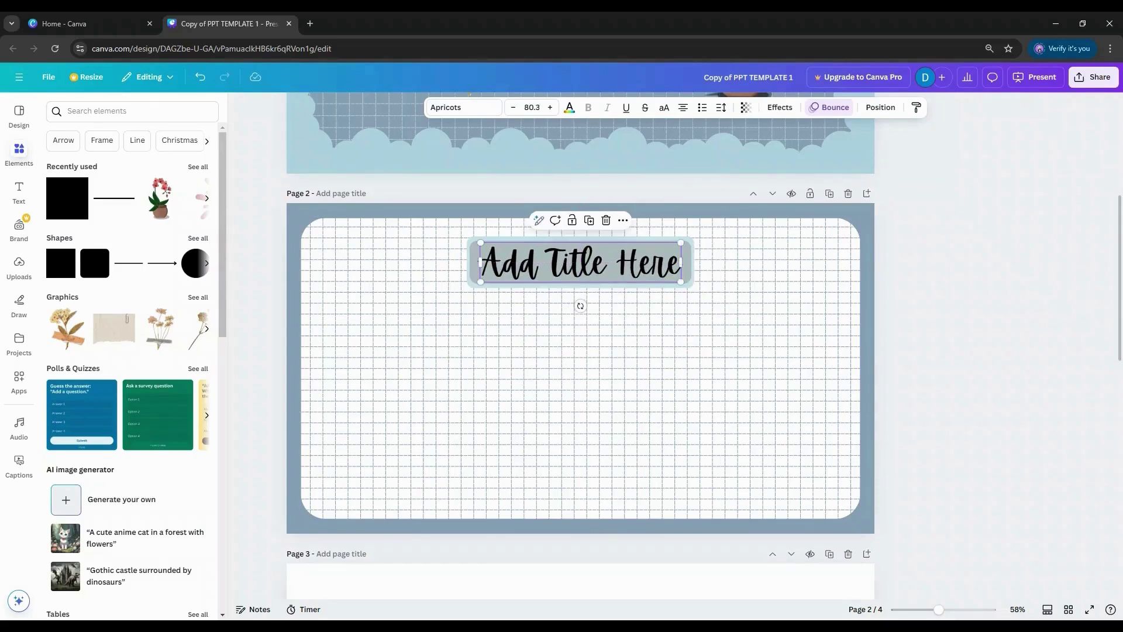
Try to align the title text to the page's vertical middle, and undo that alignment.
left_click(942, 328)
left_click(581, 262)
left_click(881, 107)
left_click(88, 266)
key("ctrl+z")
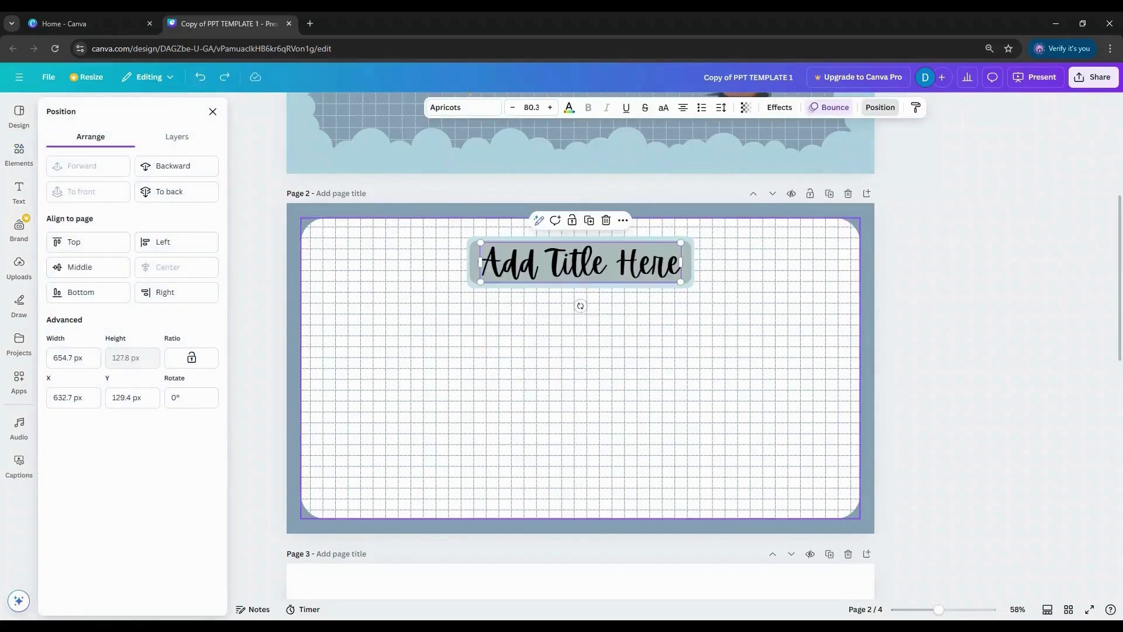
key("Escape")
Insert the recently used pink watercolour splash on page 2, place it to the right of the title bar, and enlarge it slightly.
scroll(579, 351, "up", 1)
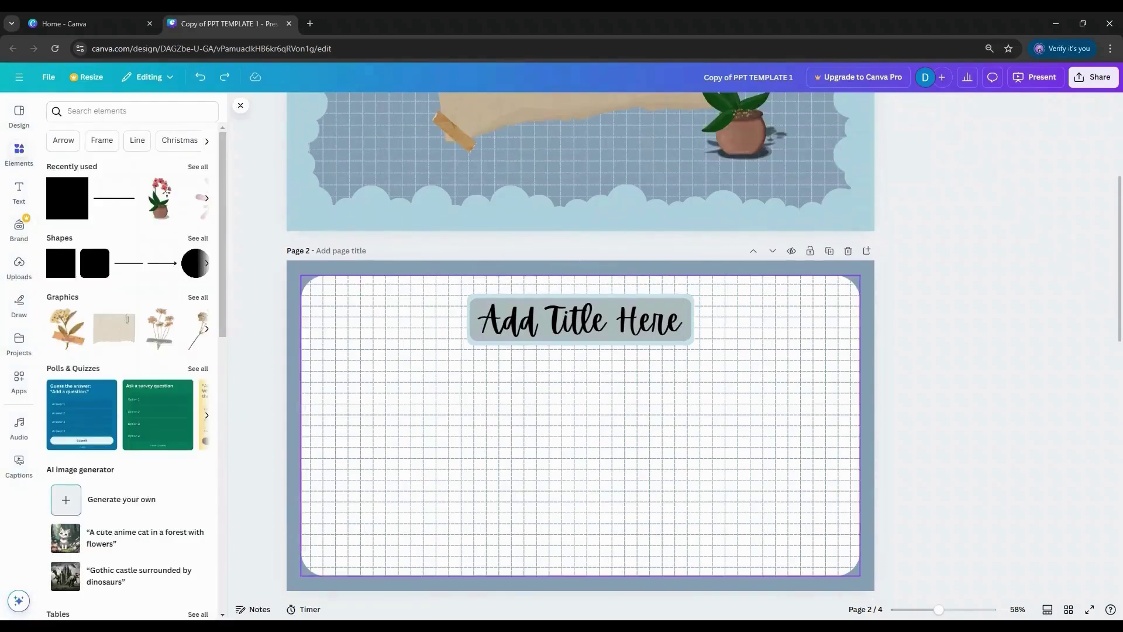
scroll(579, 351, "down", 1)
left_click(198, 167)
scroll(128, 368, "down", 10)
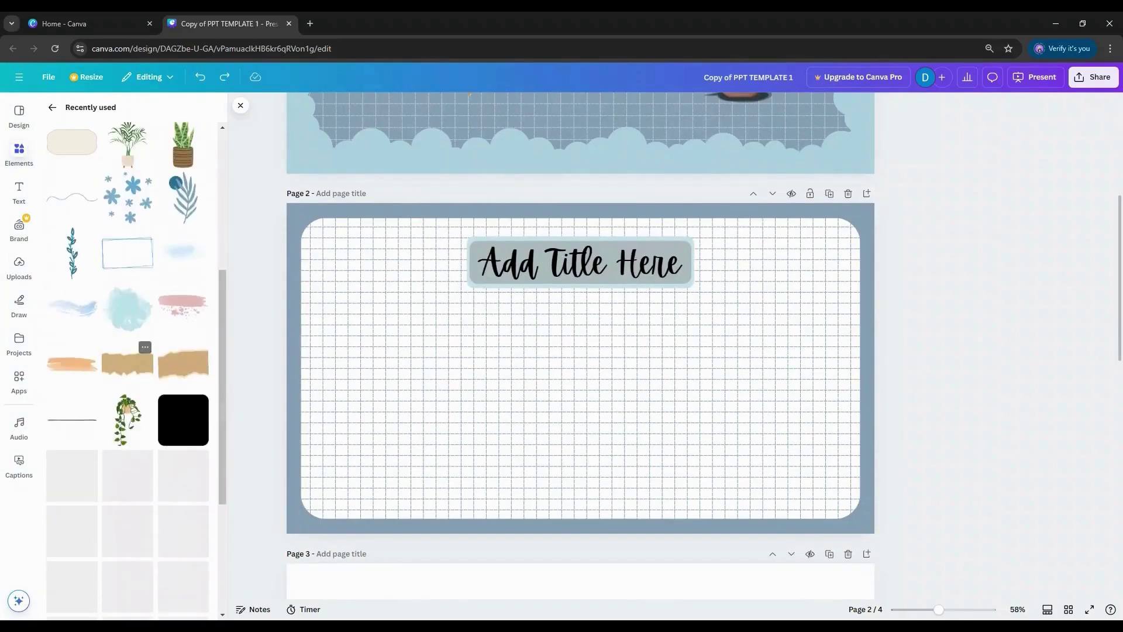
left_click(183, 413)
left_click_drag(580, 367, 796, 282)
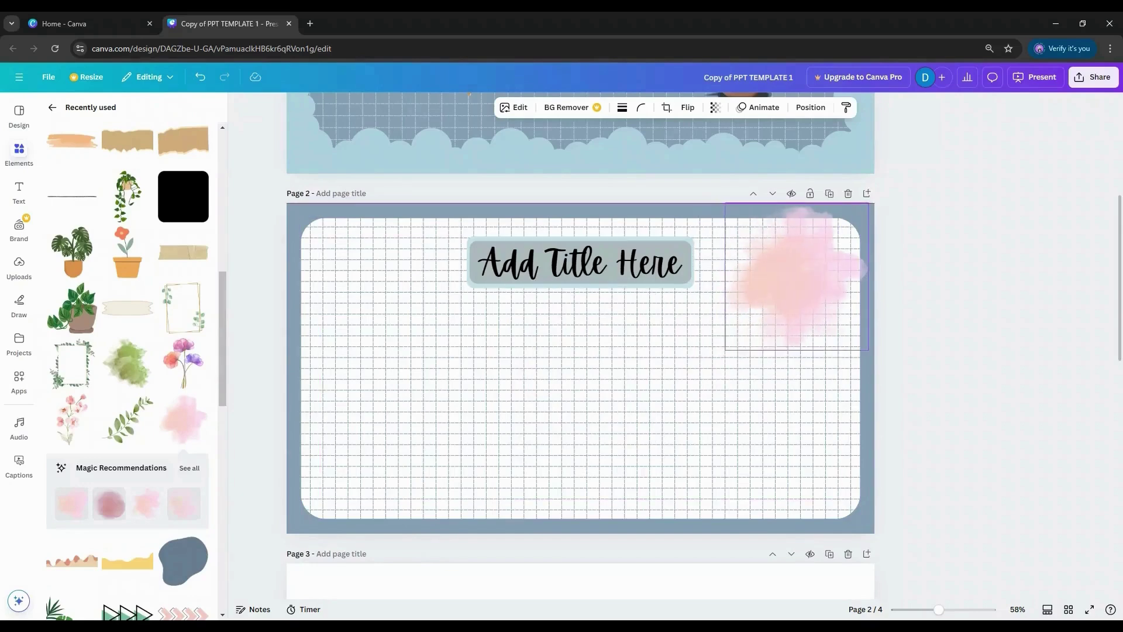
left_click_drag(727, 351, 698, 378)
Place a duplicate of the pink splash in the grid panel's lower-left corner and shrink both splashes slightly.
left_click_drag(784, 292, 378, 423)
left_click(766, 214)
left_click_drag(462, 343, 445, 362)
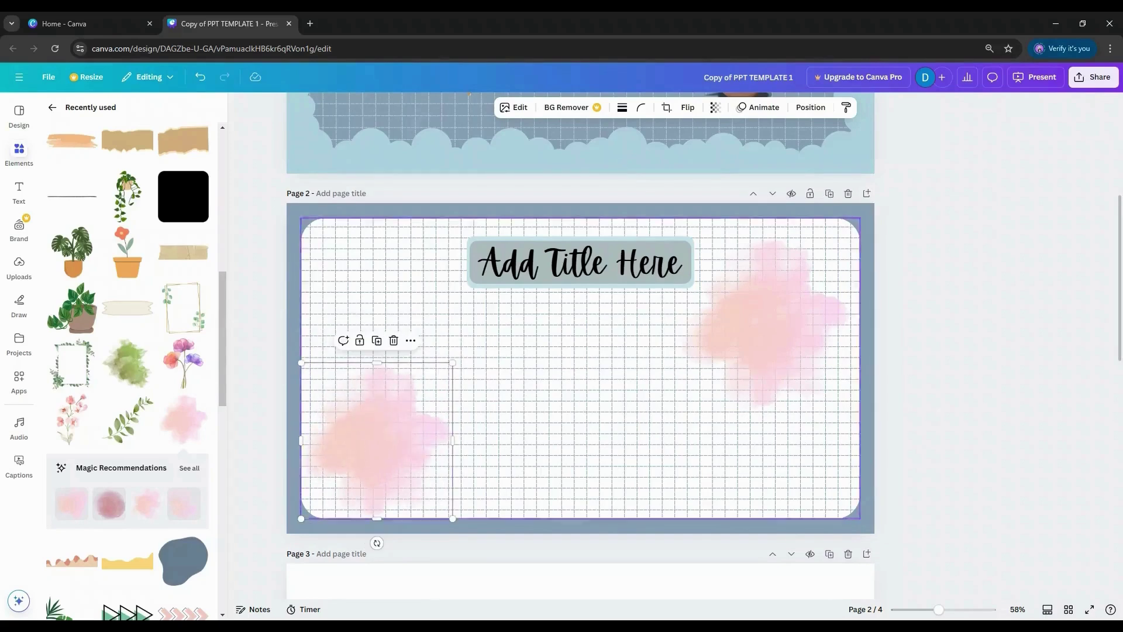
left_click(765, 323)
left_click_drag(680, 410, 703, 389)
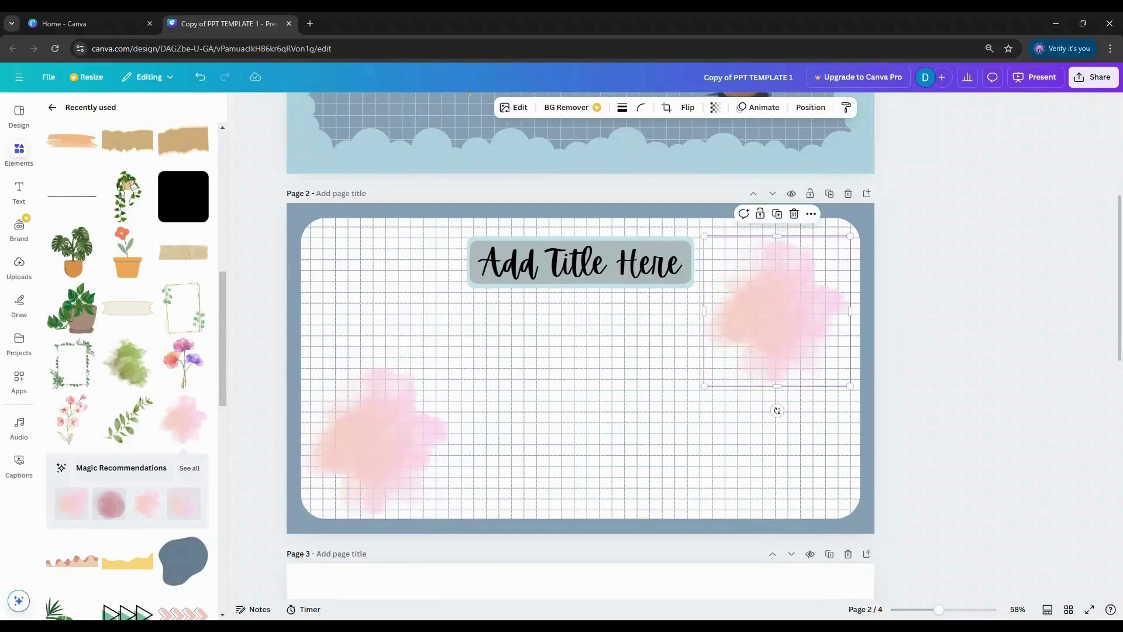
left_click_drag(374, 444, 374, 441)
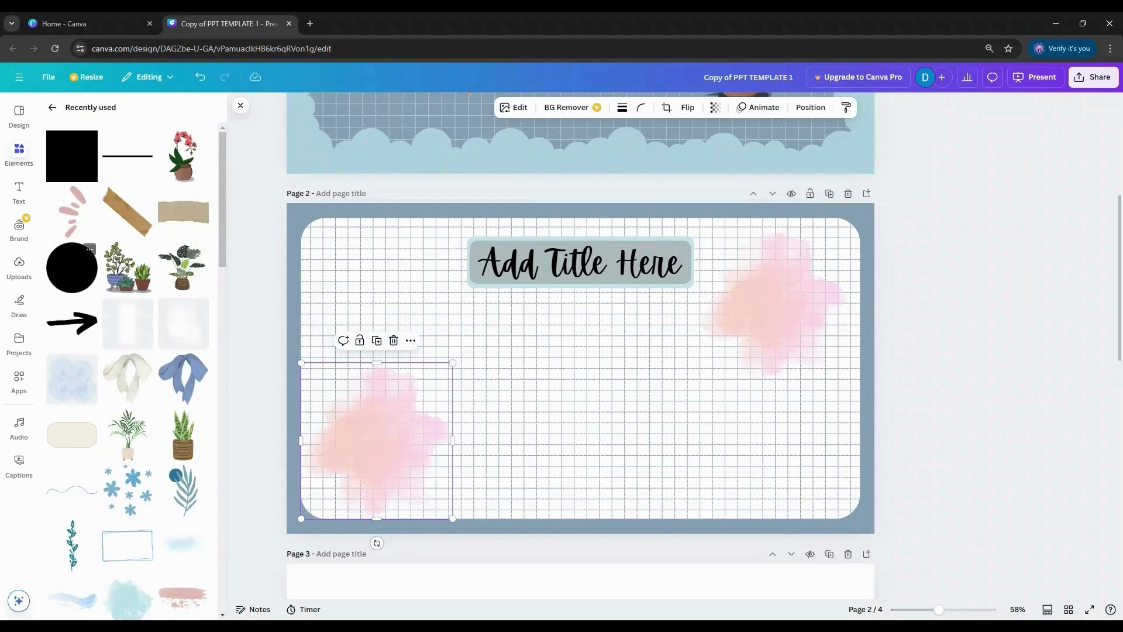
Insert the pink burst-stroke graphic, shrink and tilt it, and place it to the left of the title bar.
left_click(72, 210)
left_click_drag(576, 350, 413, 300)
mouse_move(414, 345)
left_mouse_down()
mouse_move(409, 366)
mouse_move(387, 352)
left_mouse_up()
left_click_drag(414, 311, 408, 310)
scroll(145, 447, "down", 1)
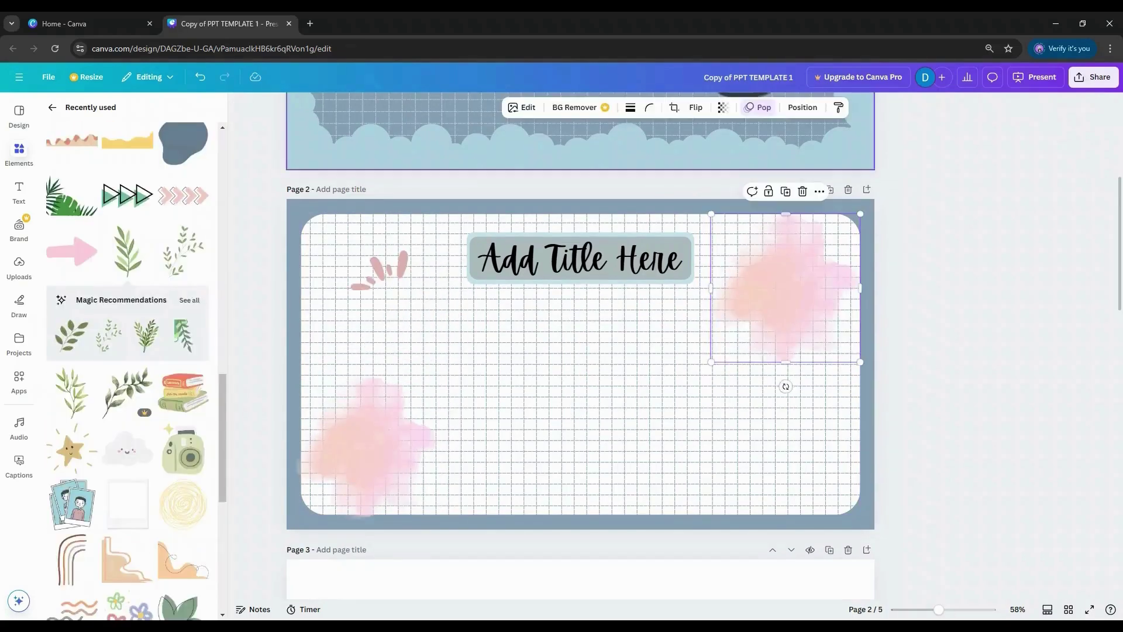
Set the transparency of both pink watercolour splashes to 58.
left_click(723, 107)
type("58")
key("Return")
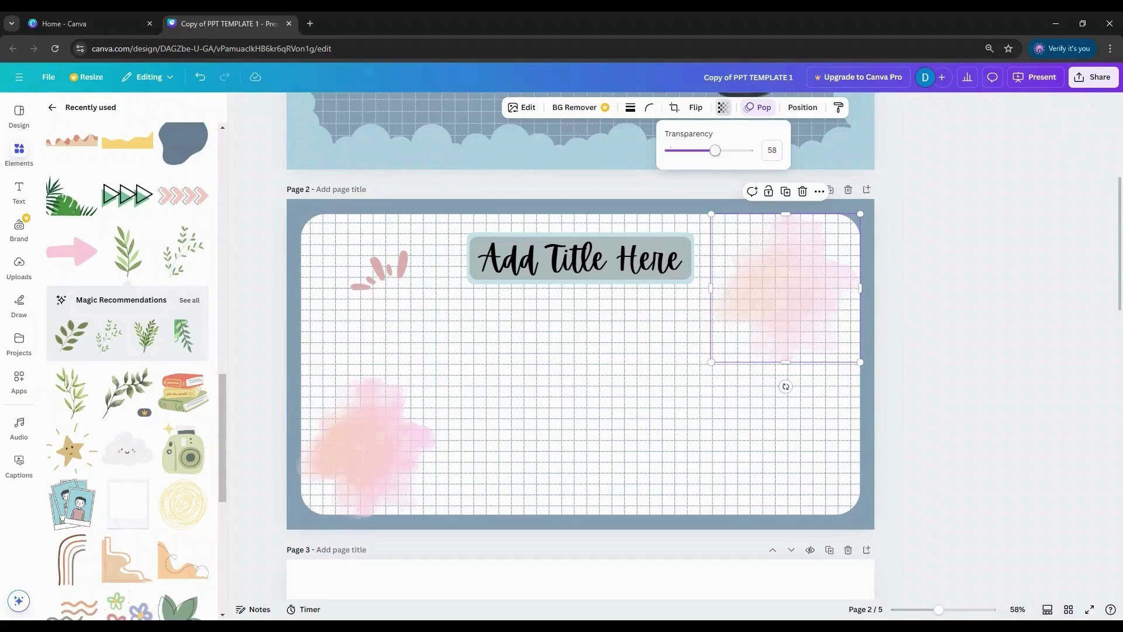
left_click(367, 448)
left_click(723, 107)
type("58")
key("Return")
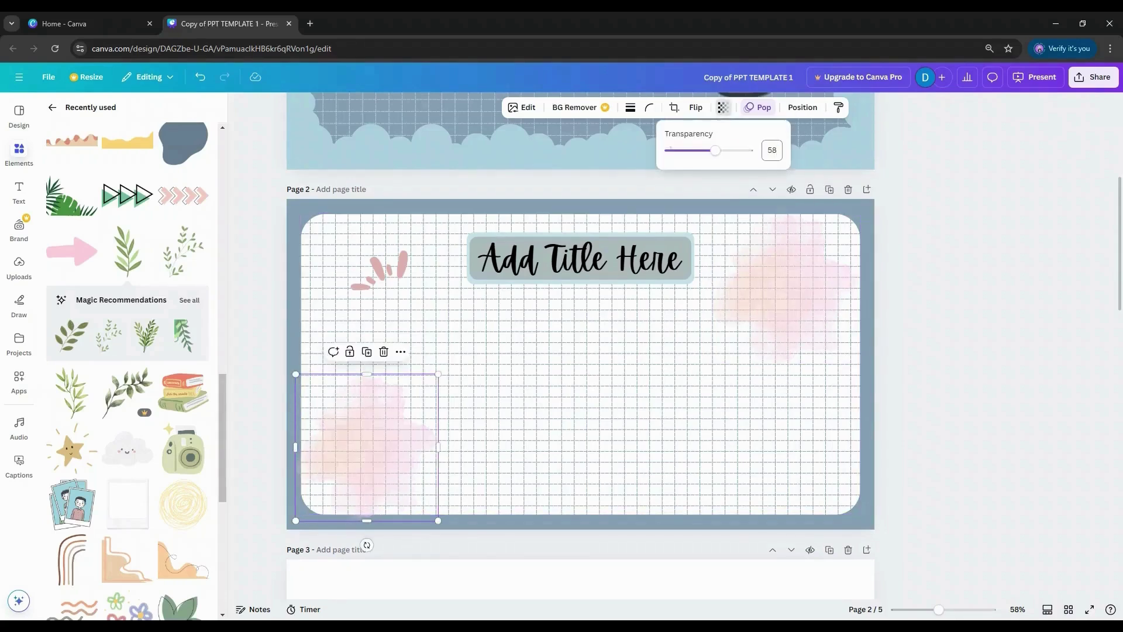
left_click(562, 364)
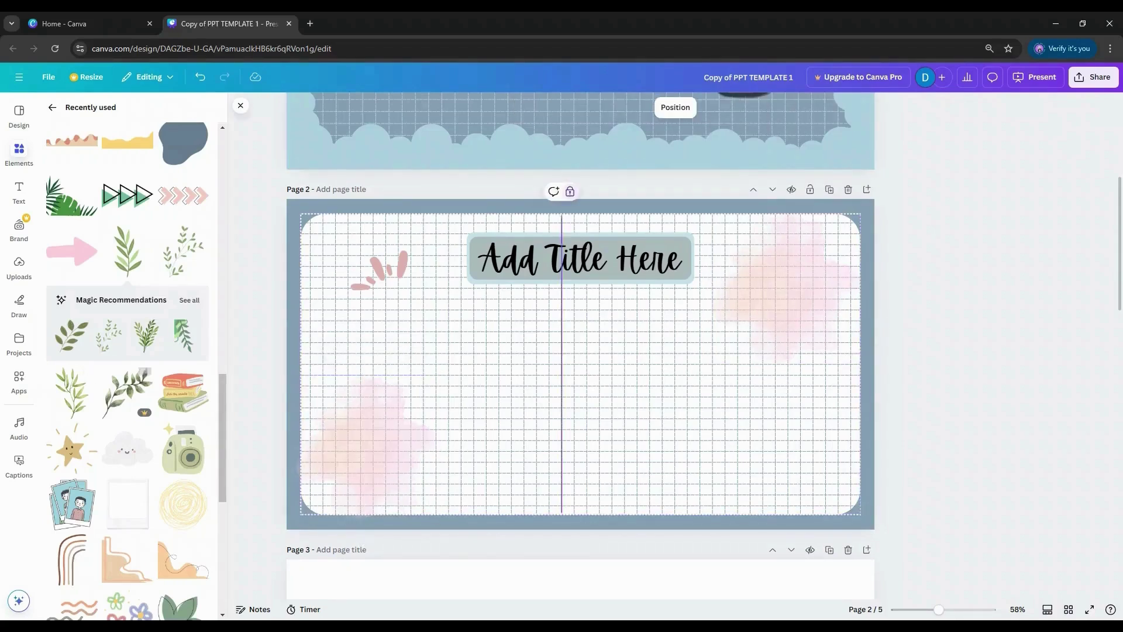
Insert the green leaf sprig, enlarge it to about 140 × 258 px, rotate it about -38.7°, and tuck it behind the title bar's left end.
left_click(141, 234)
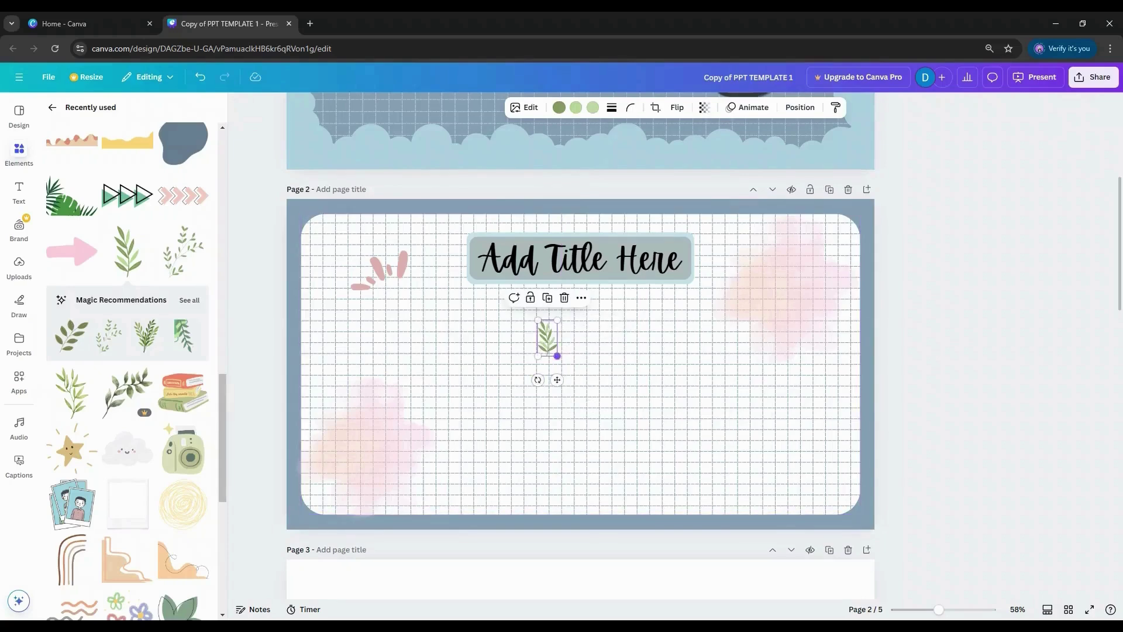
left_click_drag(557, 355, 480, 267)
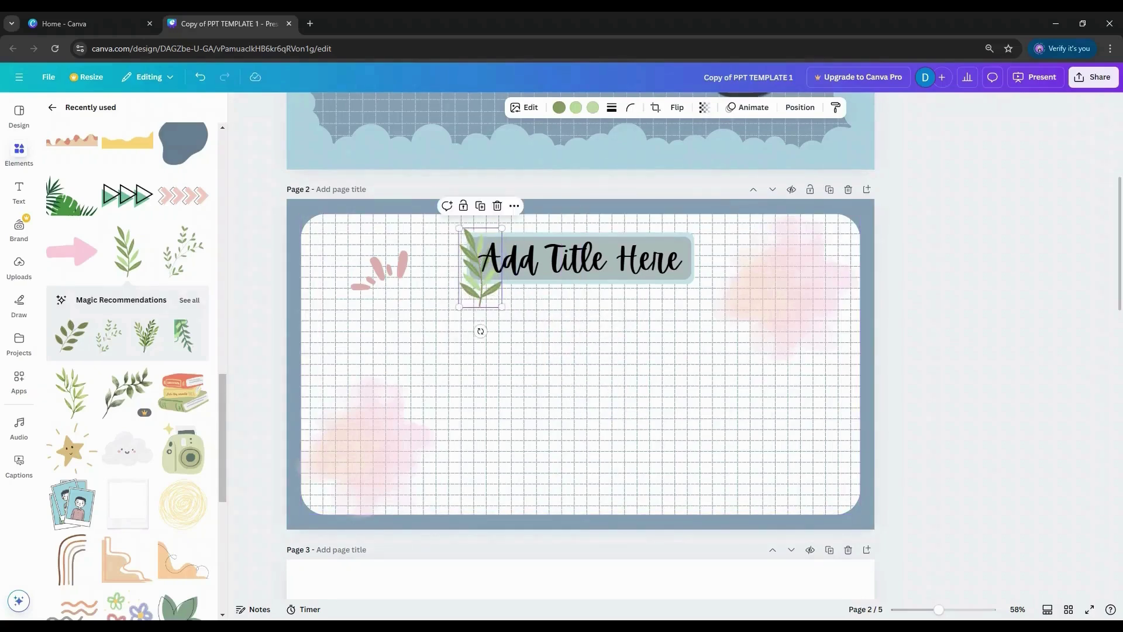
left_click(677, 107)
left_click_drag(480, 331, 519, 317)
left_click(677, 107)
left_click(683, 135)
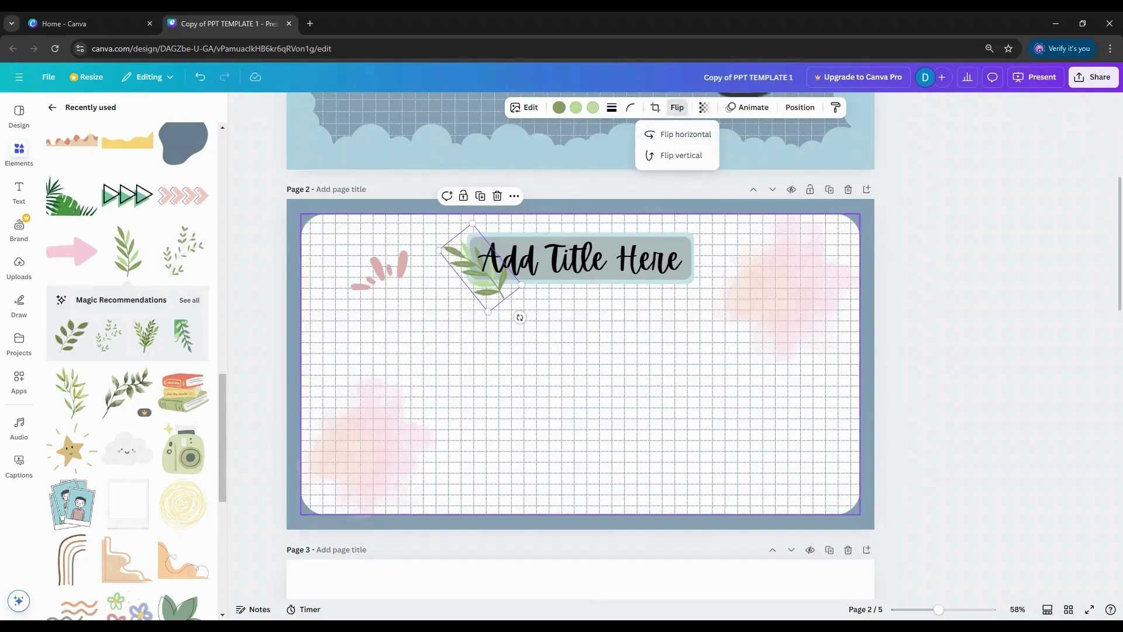
mouse_move(480, 267)
left_mouse_down()
mouse_move(455, 260)
mouse_move(466, 258)
left_mouse_up()
left_click(800, 107)
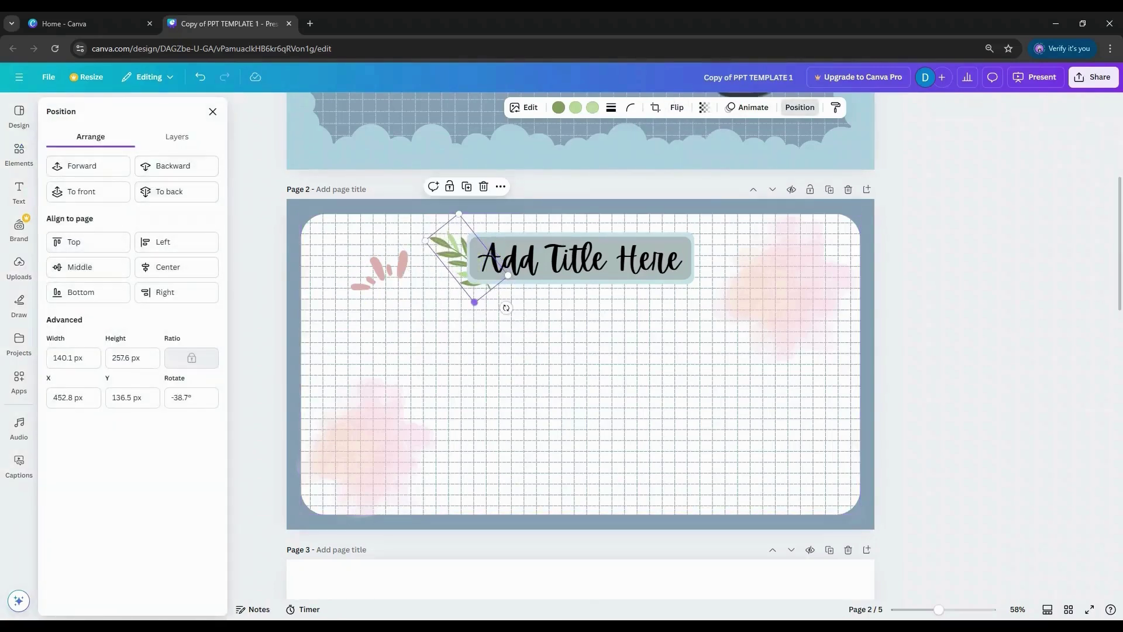
Place a smaller copy of the sprig, about 74 × 136 px and rotated about 36.9°, at the title bar's upper-right corner.
left_click_drag(508, 274, 665, 276)
key("ctrl+d")
left_click_drag(702, 319, 690, 240)
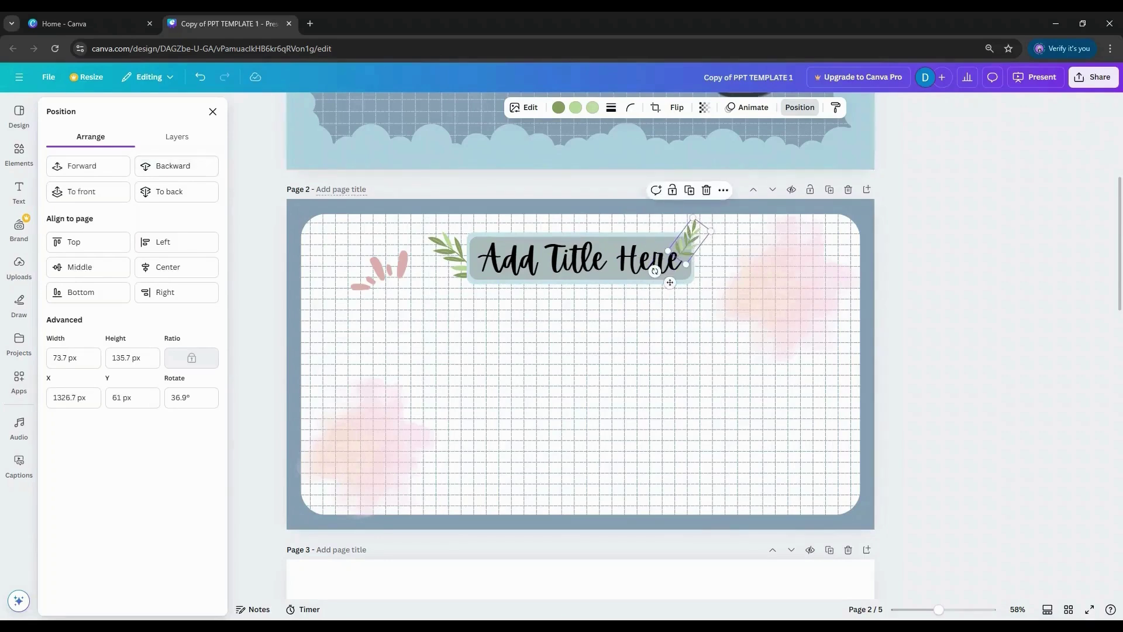
left_click_drag(690, 241, 698, 217)
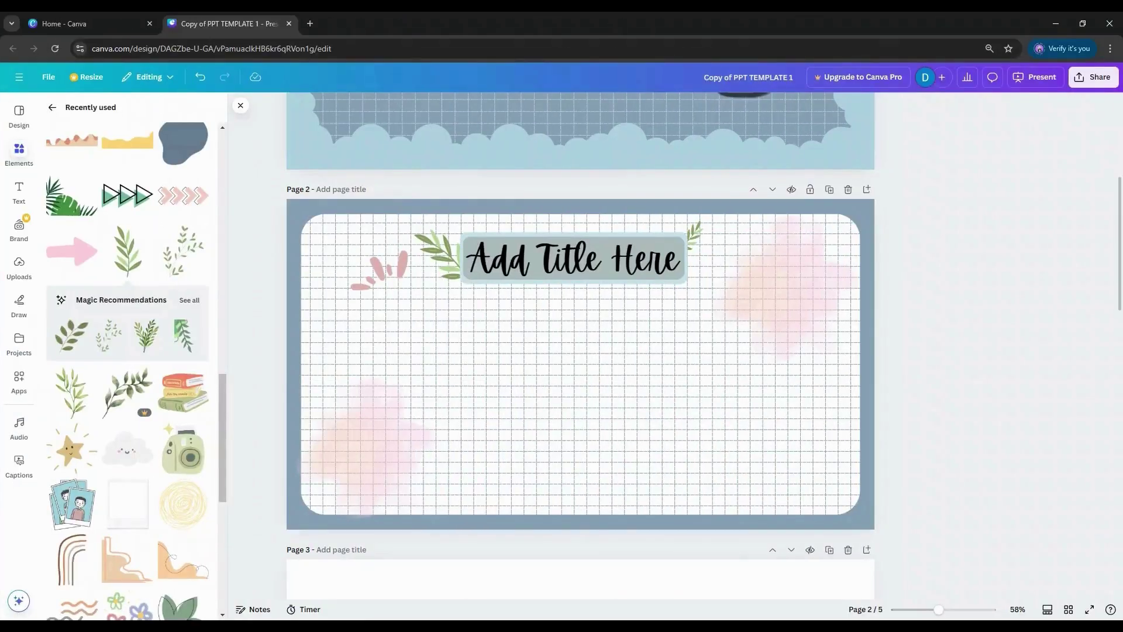
Add a blue-grey square below the title, reshape it into a long thin bar, and set its corner rounding to 19.
left_click(52, 107)
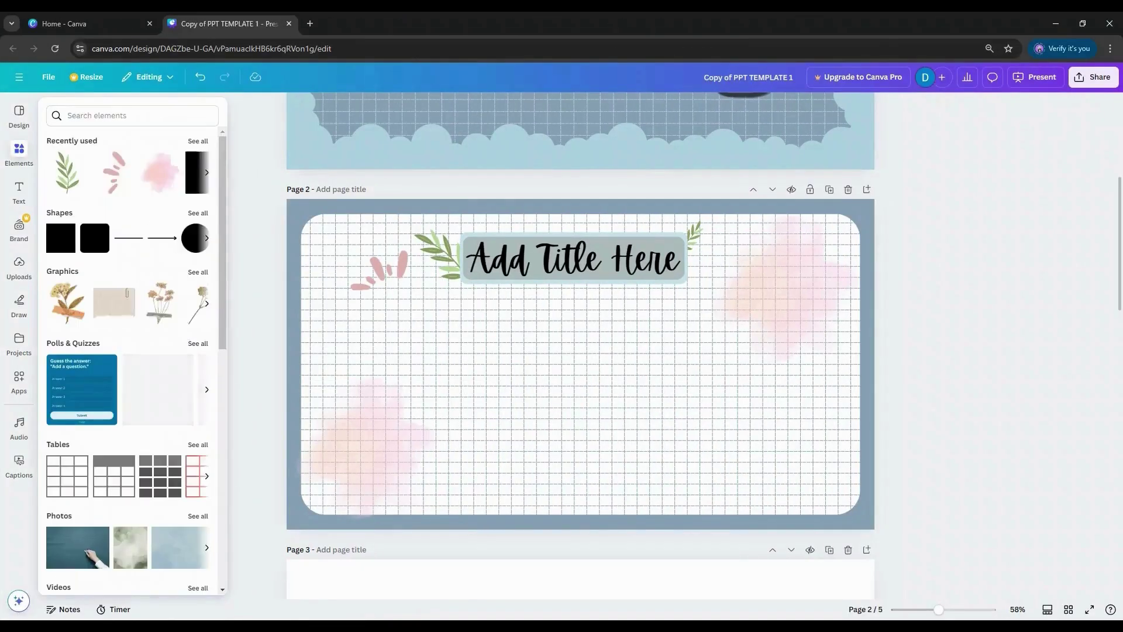
left_click(61, 268)
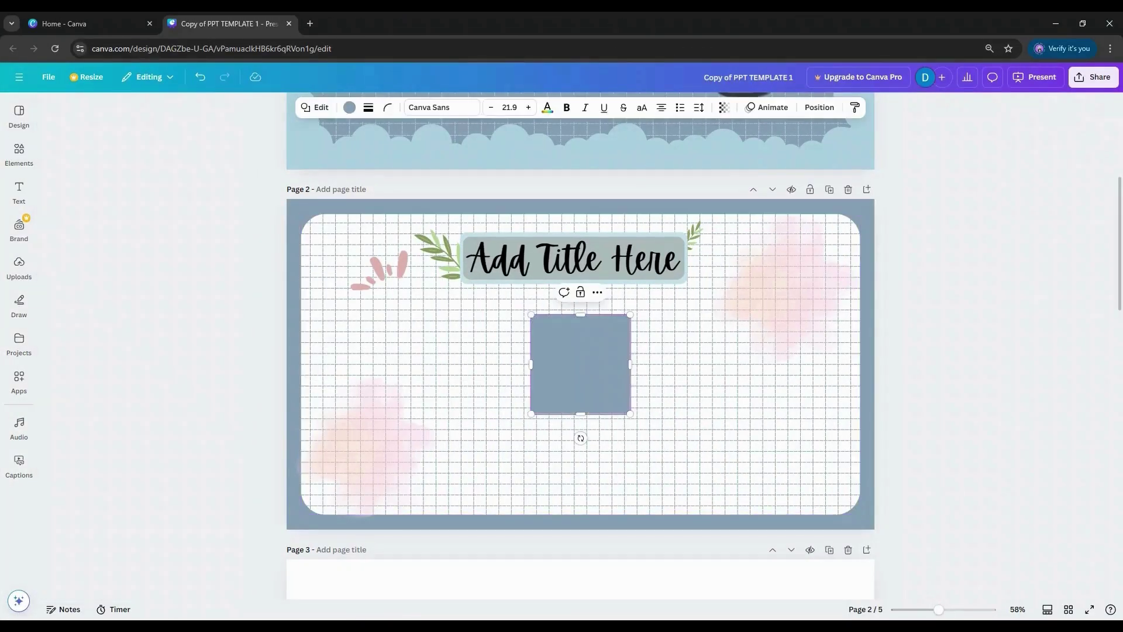
left_click(387, 107)
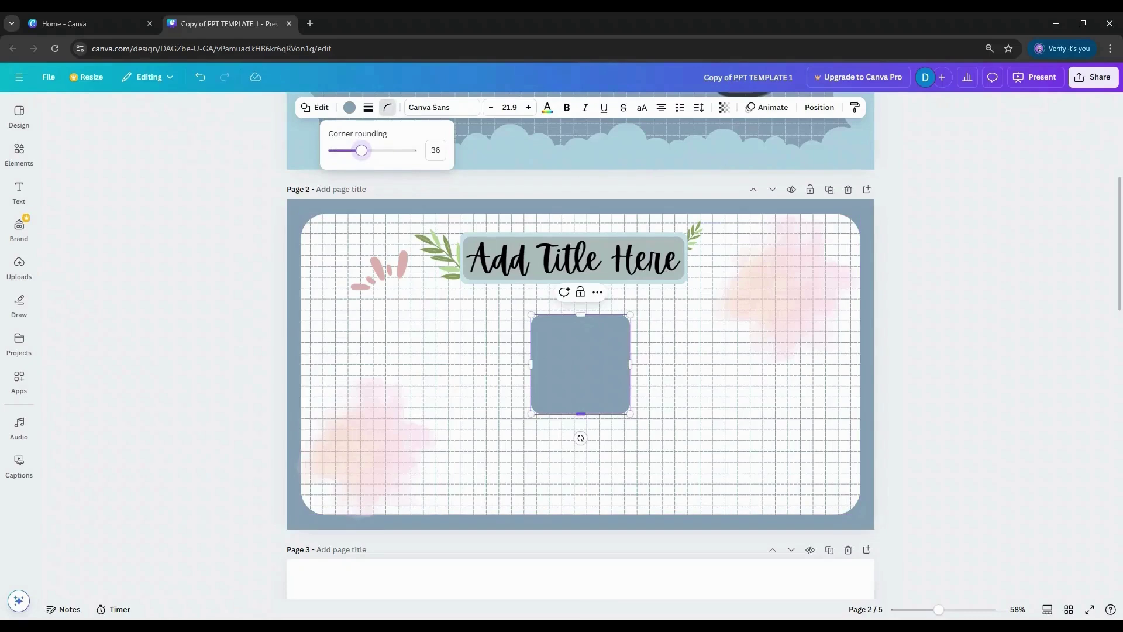
left_click_drag(580, 414, 430, 329)
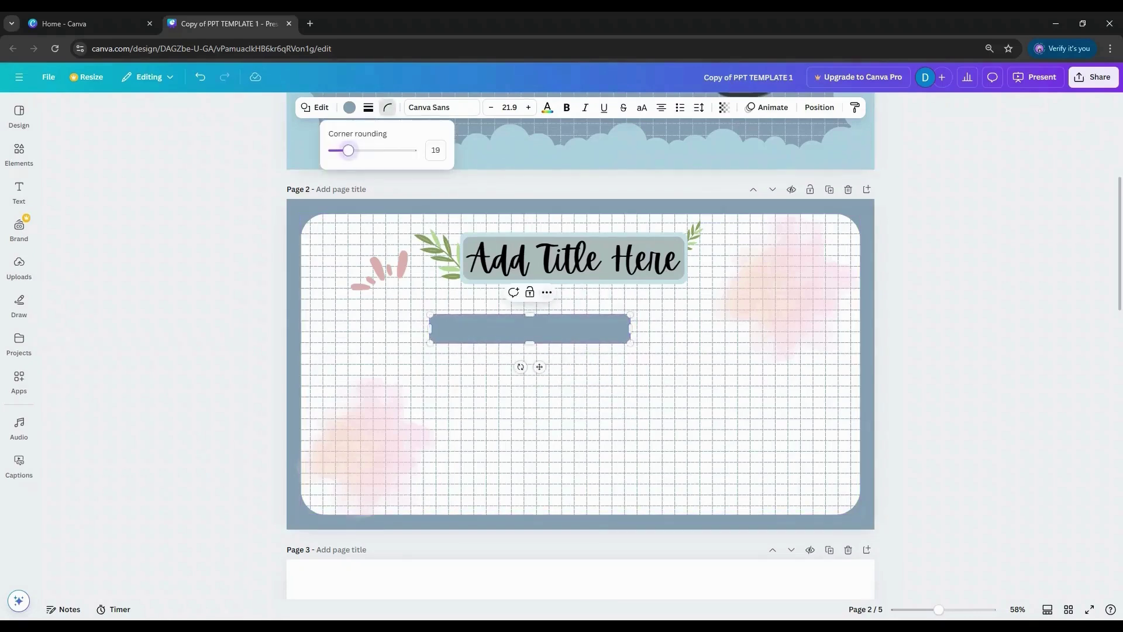
left_click(530, 341)
Duplicate the title text below the blue-grey bar and replace its wording with a repeated "TEXT TEXT" placeholder line.
left_click(574, 258)
key("ctrl+d")
left_click_drag(579, 263, 586, 383)
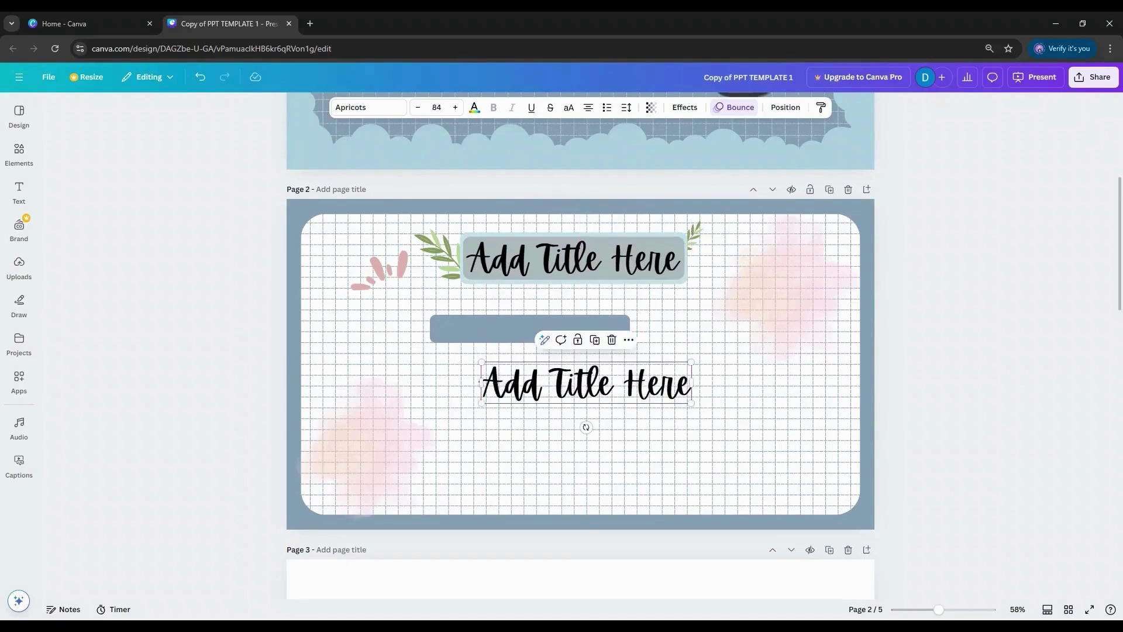
key("Return")
type("TEXT TEXT")
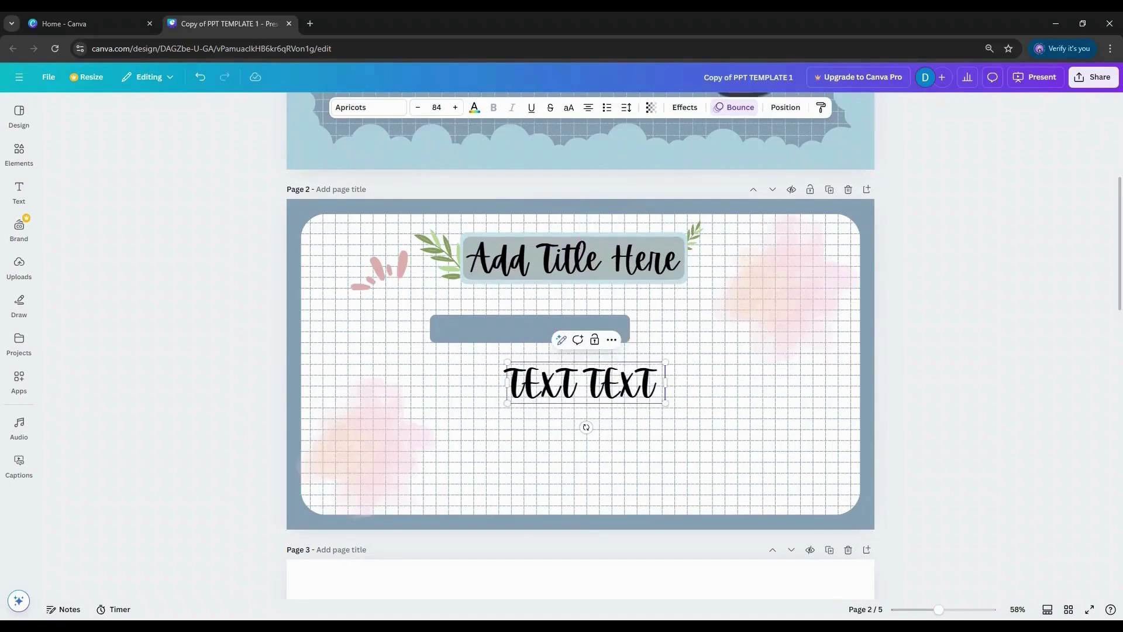
type(" TEXT TEXT TEXT TEXT TEXT")
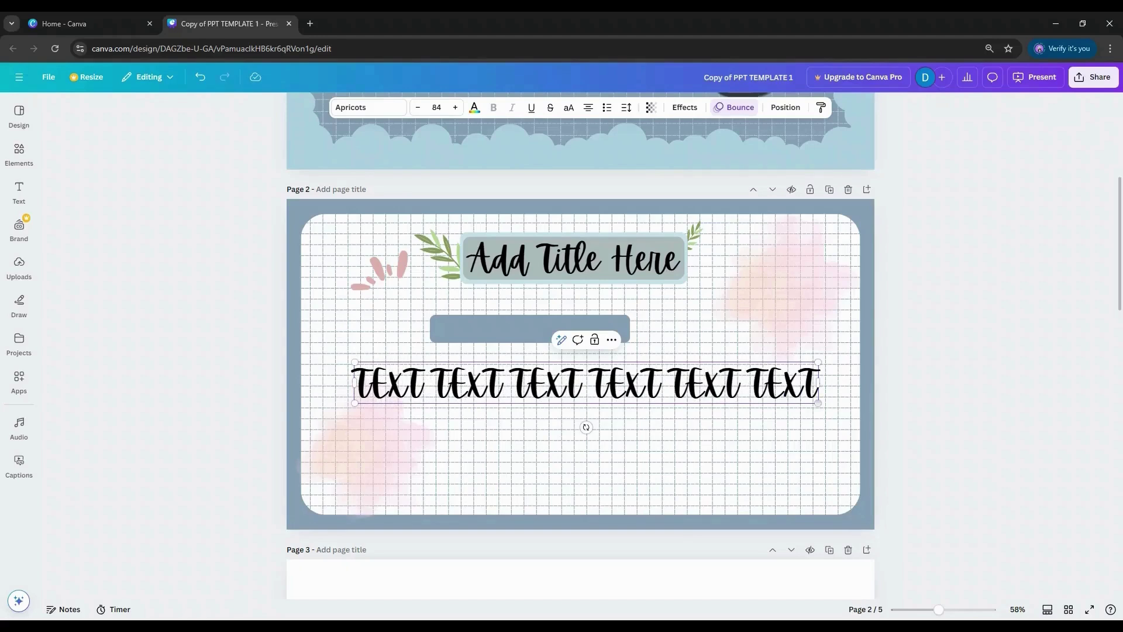
Shrink the placeholder text to size 37.4 and switch it to the narrow hand-drawn document font.
left_click_drag(817, 402, 561, 380)
left_click(369, 107)
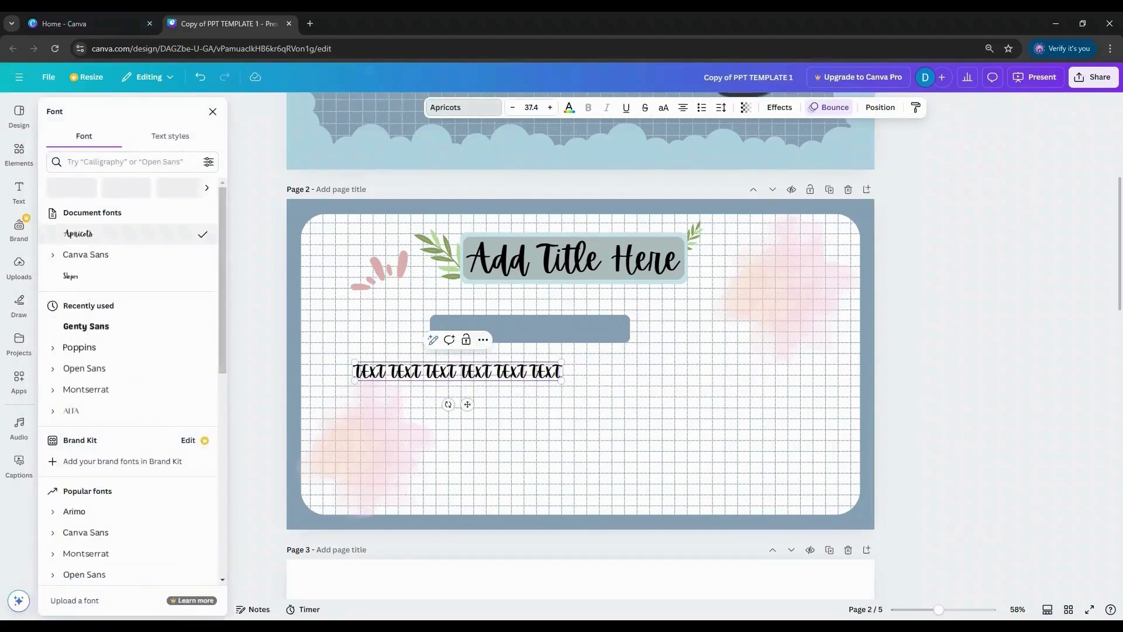
left_click(87, 276)
left_click(536, 394)
Fit the placeholder text onto the blue-grey bar in the panel's left half and place a copy of the bar below.
left_click_drag(493, 371, 603, 333)
left_click_drag(531, 329, 501, 364)
left_click(514, 383)
left_click(498, 323)
Insert the triple-triangle arrow graphic beside the first text bar and recolour its green part light blue.
left_click(19, 154)
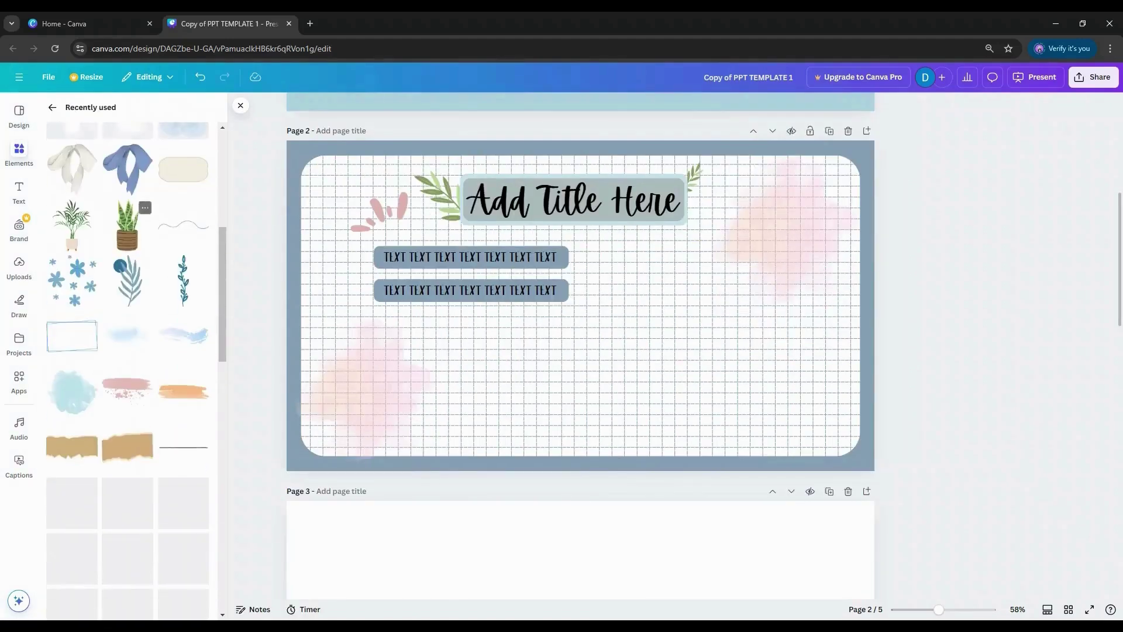
scroll(186, 234, "down", 3)
scroll(129, 351, "down", 3)
left_click(183, 428)
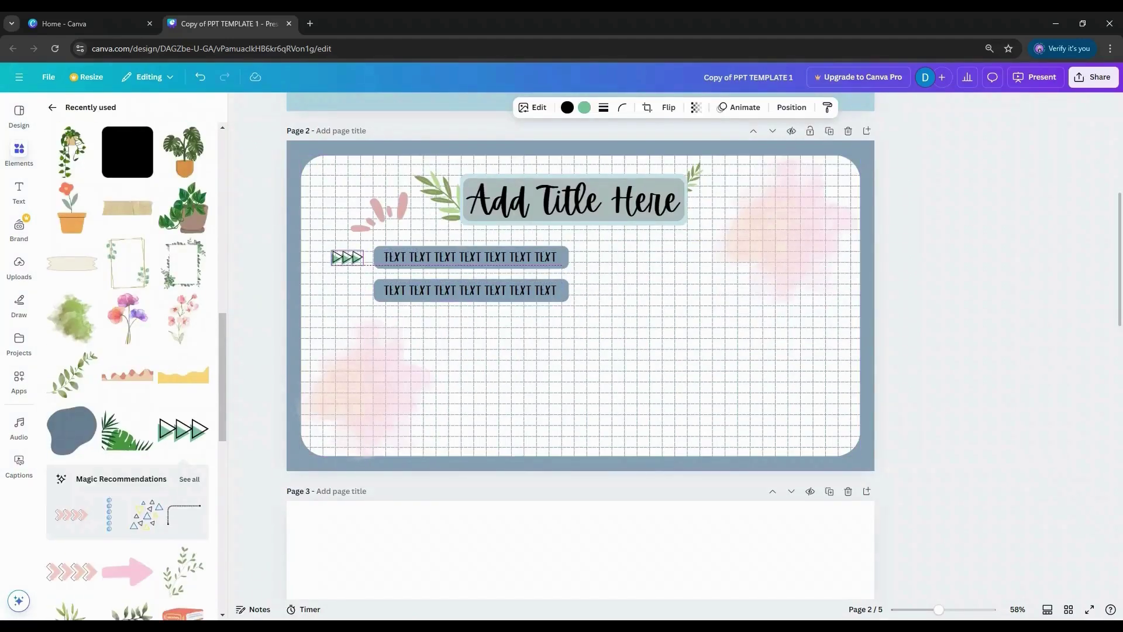
left_click(584, 107)
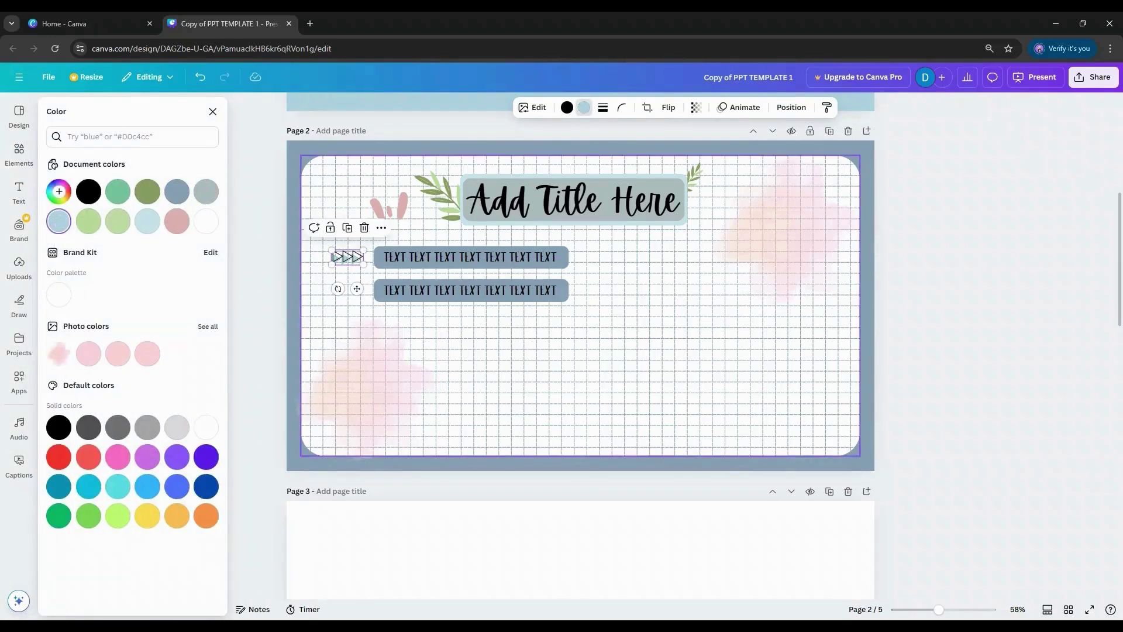
Place a copy of the arrows beside the second text bar and line up both arrow graphics vertically.
left_click_drag(347, 256, 348, 286)
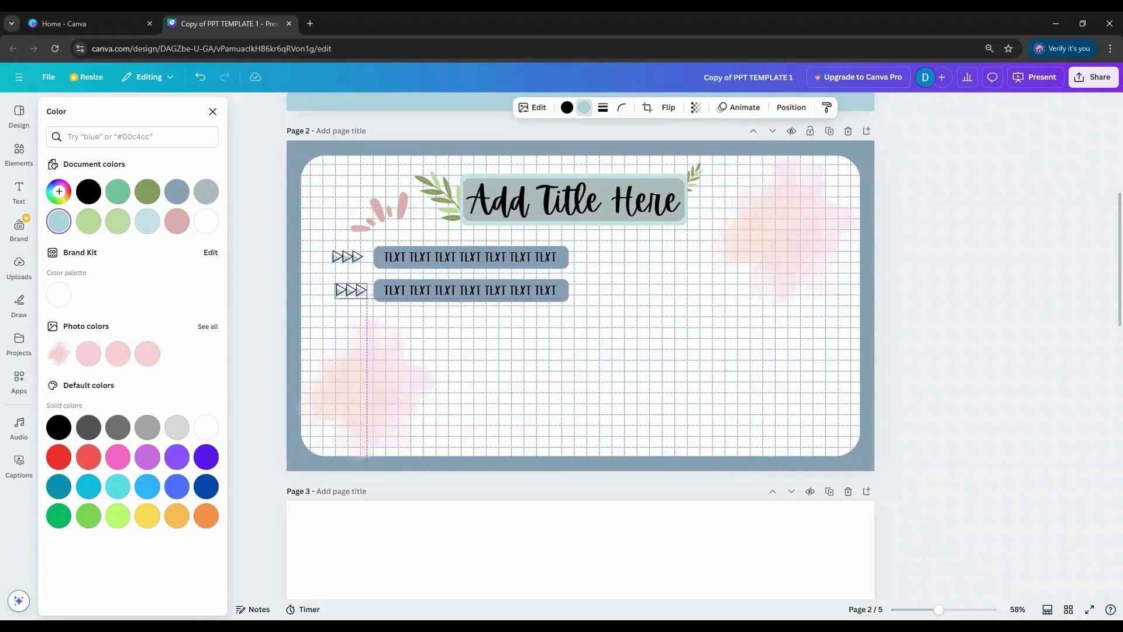
left_click_drag(348, 285, 348, 289)
left_click(347, 256)
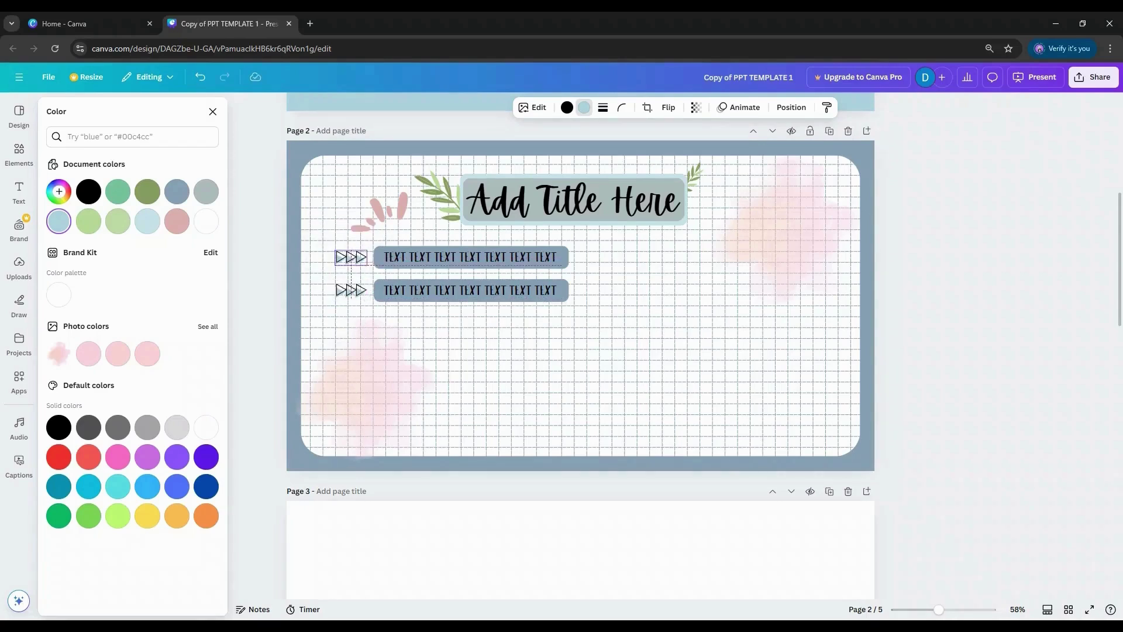
Delete the second row and place a copy of the remaining arrows and text bar in the panel's right half.
left_click_drag(315, 289, 595, 291)
key("Delete")
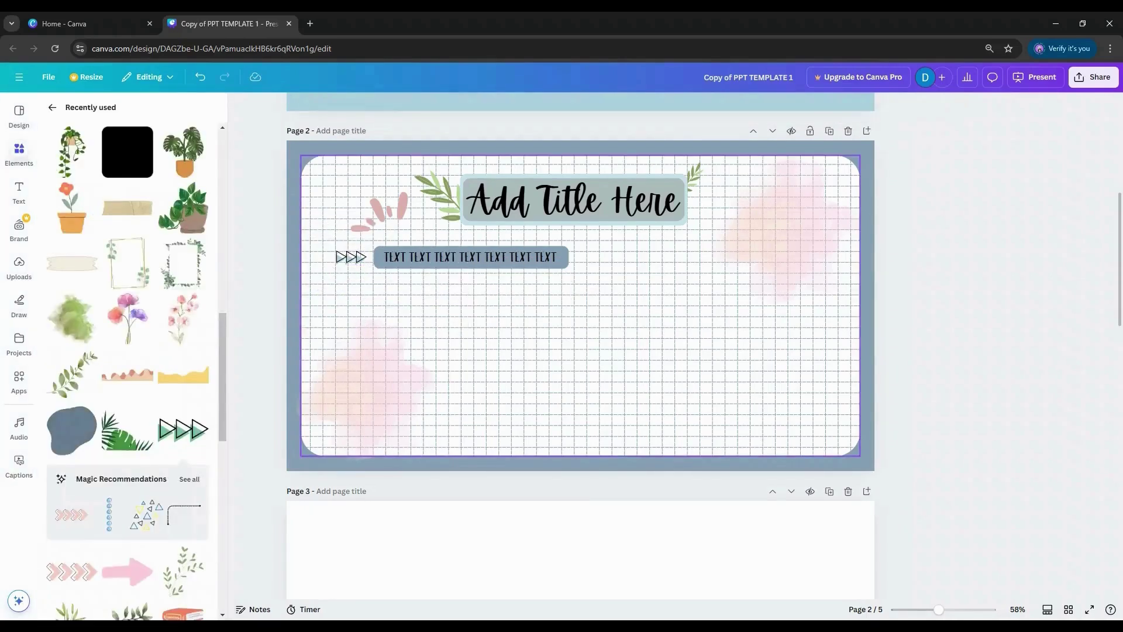
left_click(351, 258)
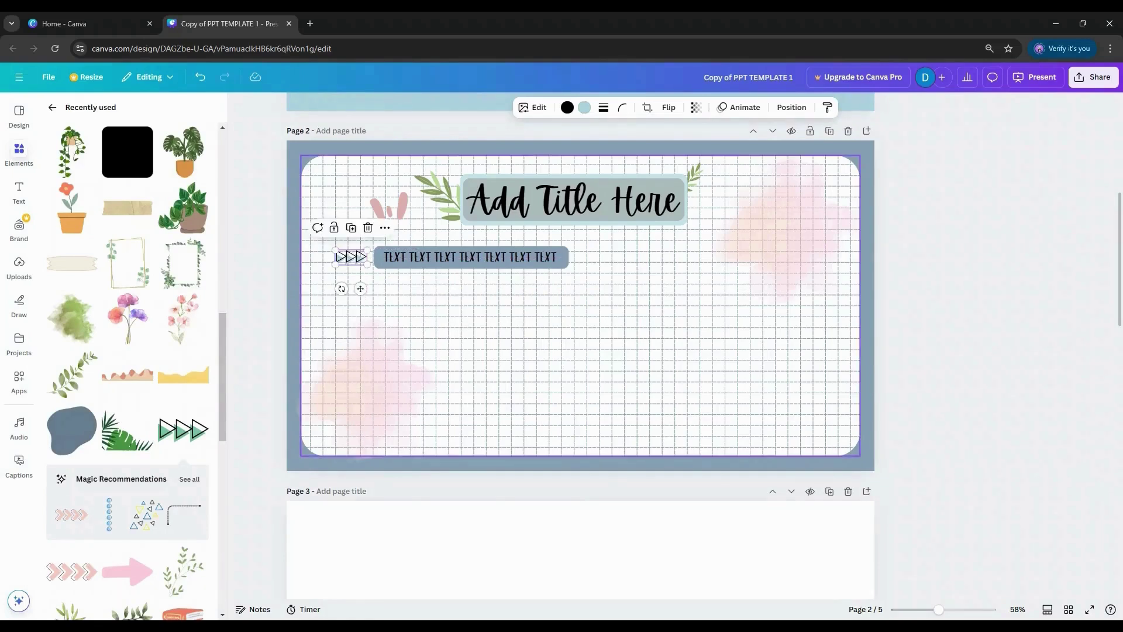
left_click(471, 257, "shift")
left_click_drag(472, 257, 721, 257)
key("shift+Right")
Duplicate the two-column row downward at even spacing until there are six rows.
left_click_drag(339, 284, 649, 256)
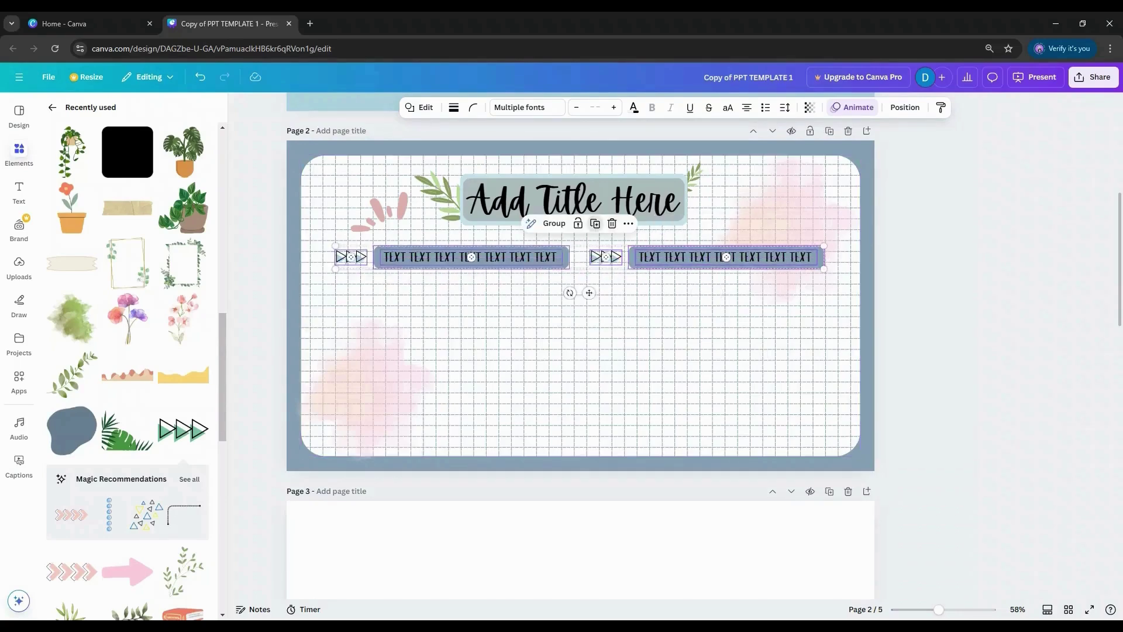
left_click(594, 223)
left_click_drag(561, 264, 554, 288)
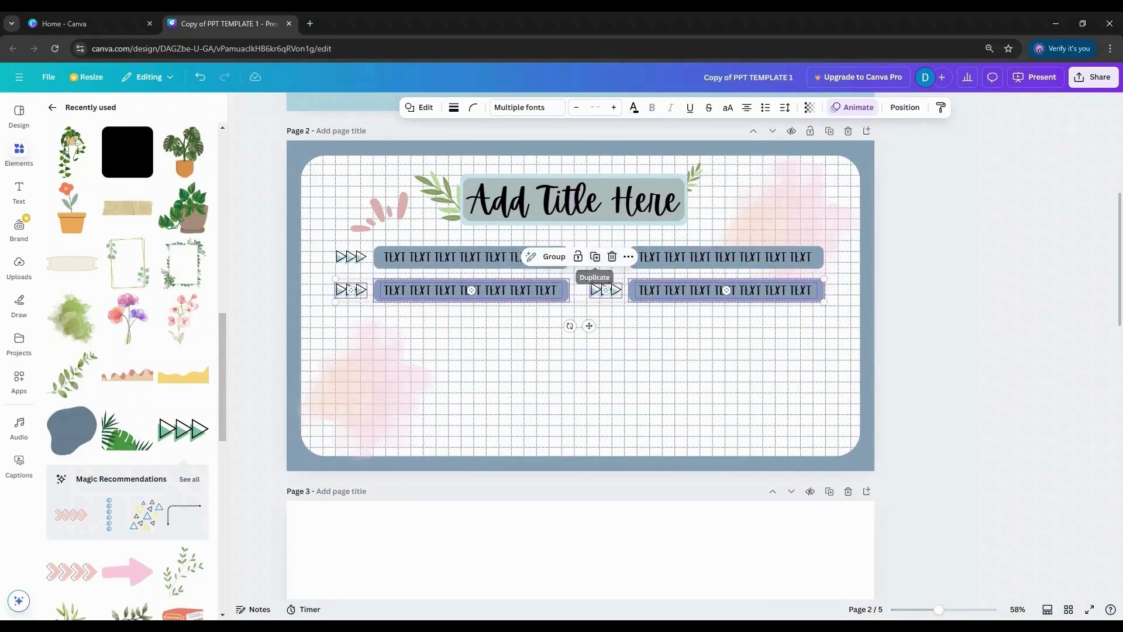
left_click(595, 257)
left_click(595, 289)
left_click(595, 322)
left_click(595, 355)
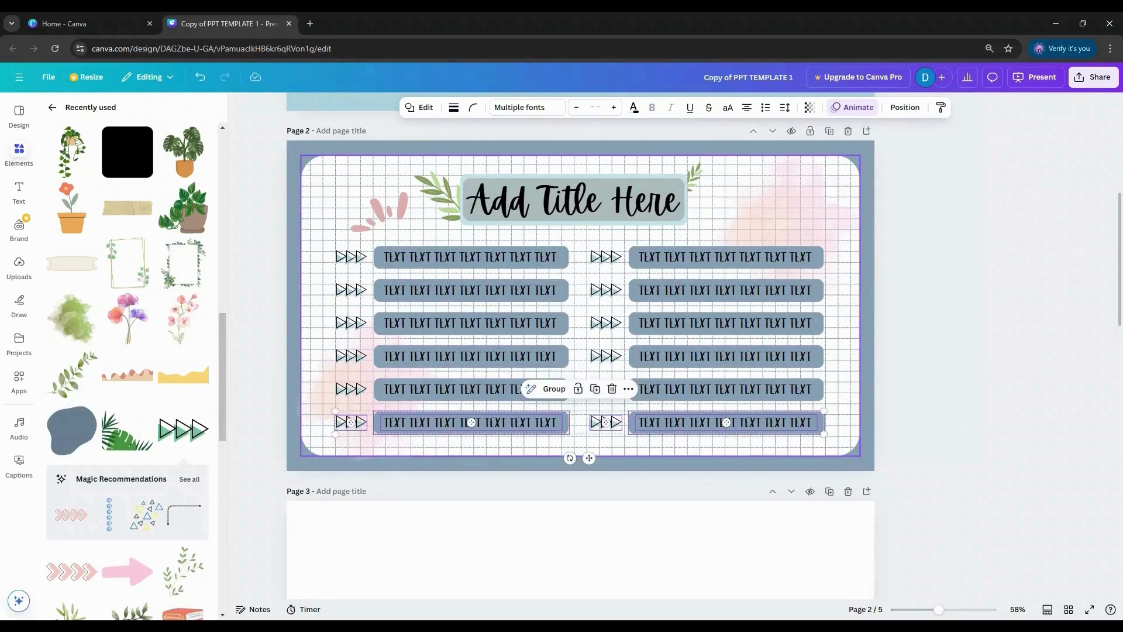
Remove the sixth row and shift the right column of arrows and bars slightly to the right.
key("Escape")
left_click_drag(715, 453, 506, 245)
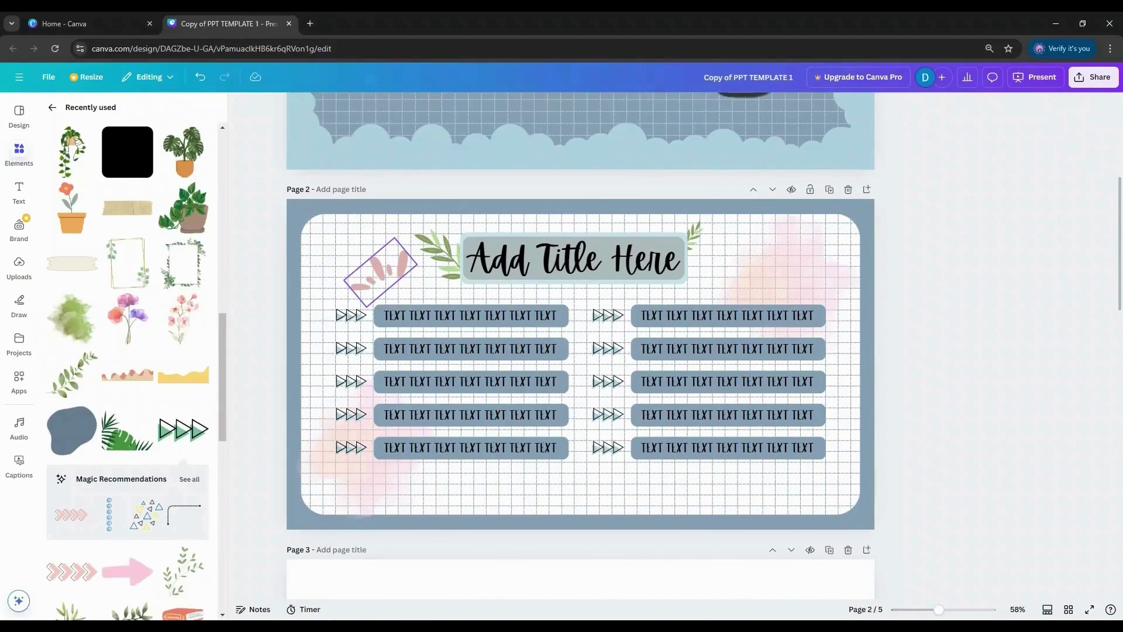
Duplicate the pink burst-stroke graphic, flip and shrink the copy, and place it in the grid panel's lower-right corner.
left_click(381, 273)
left_click(380, 210)
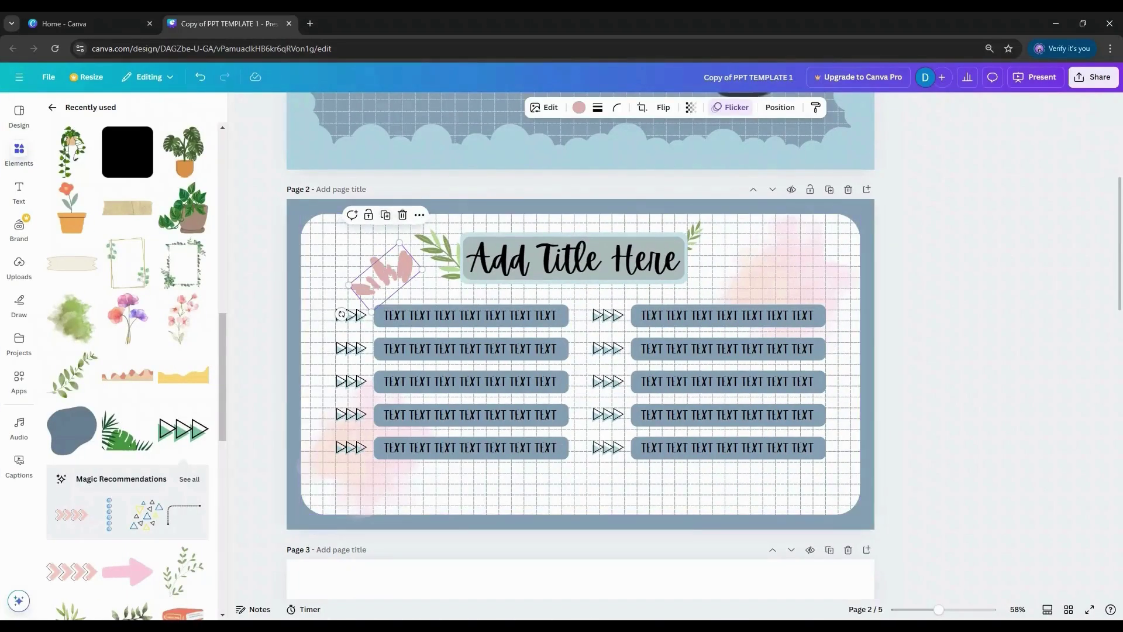
mouse_move(385, 277)
left_mouse_down()
mouse_move(814, 481)
mouse_move(808, 496)
mouse_move(825, 483)
left_mouse_up()
left_click(664, 107)
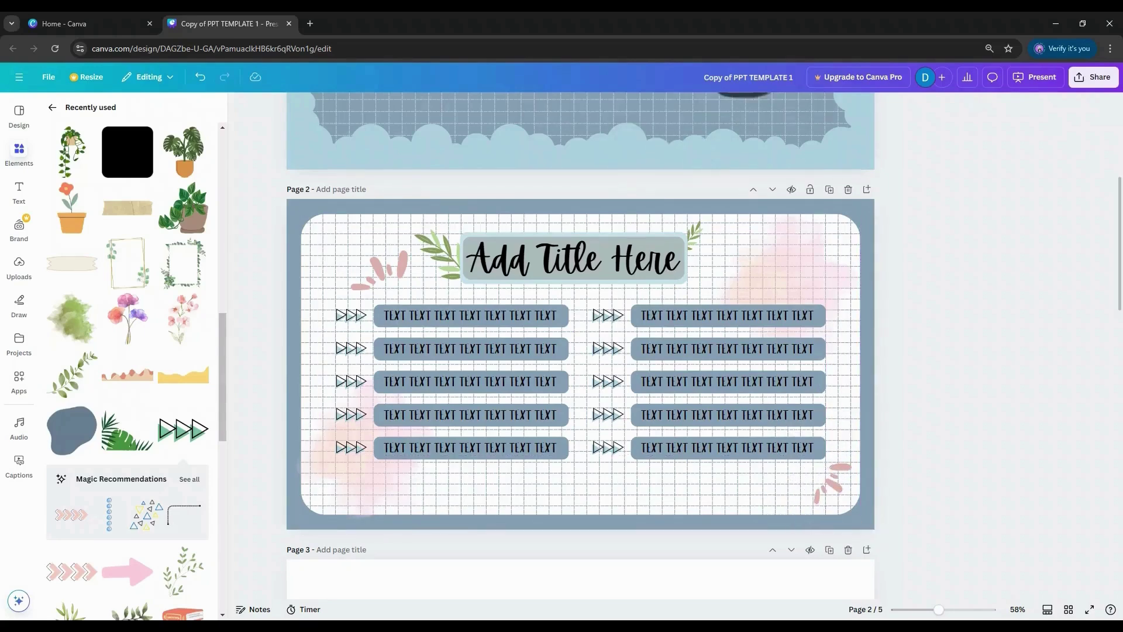
scroll(579, 308, "up", 6)
scroll(579, 345, "down", 5)
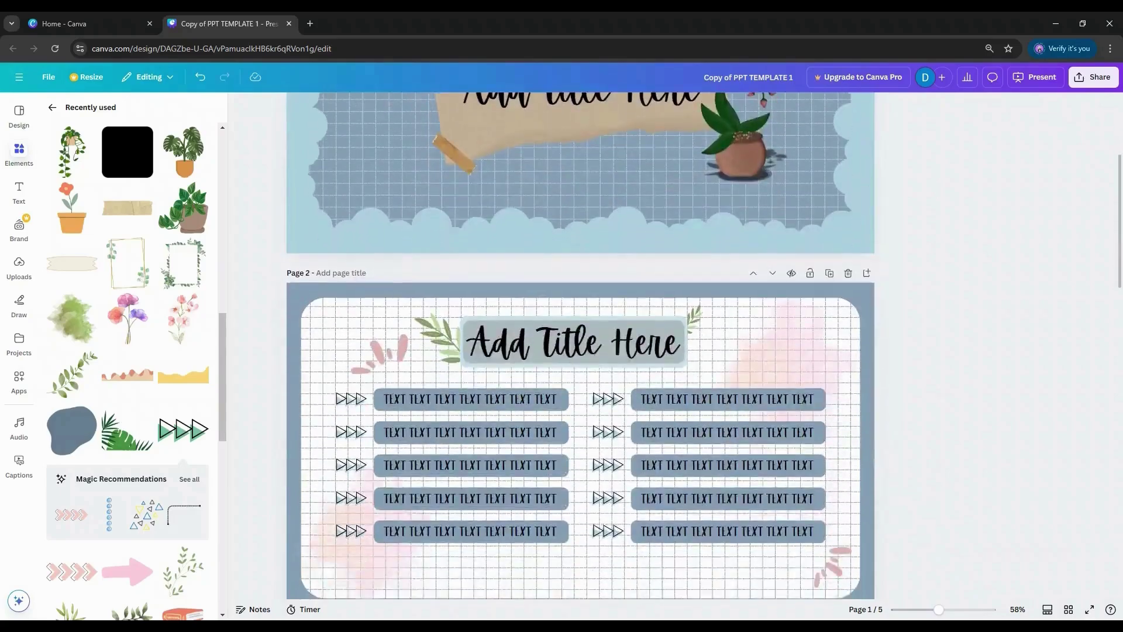